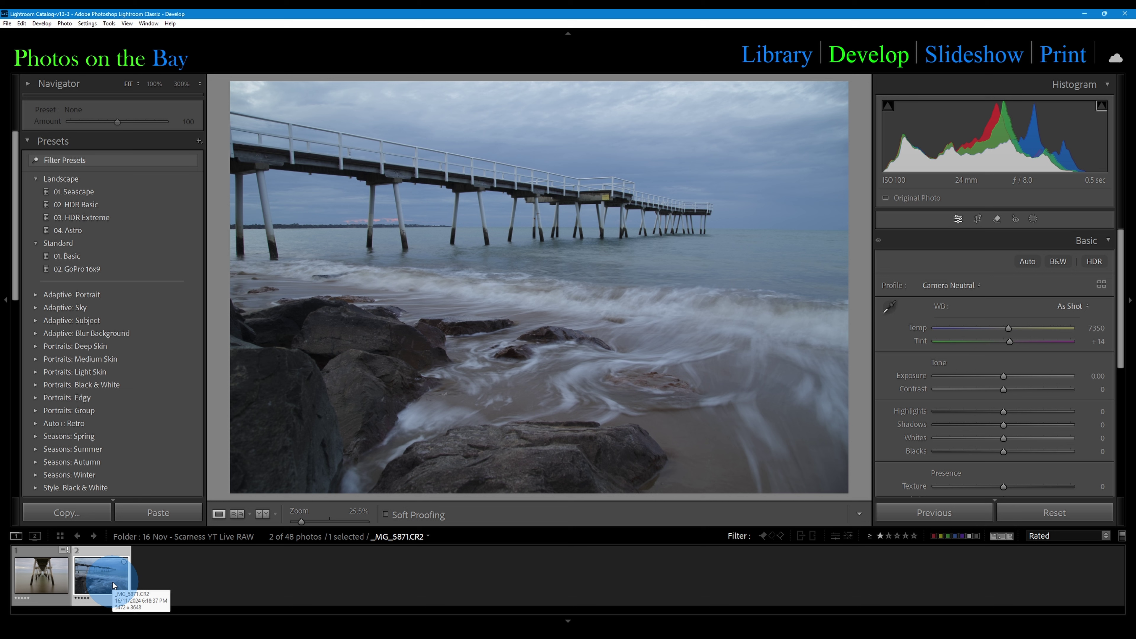
{"action": "left_click", "coordinate": [50, 581]}
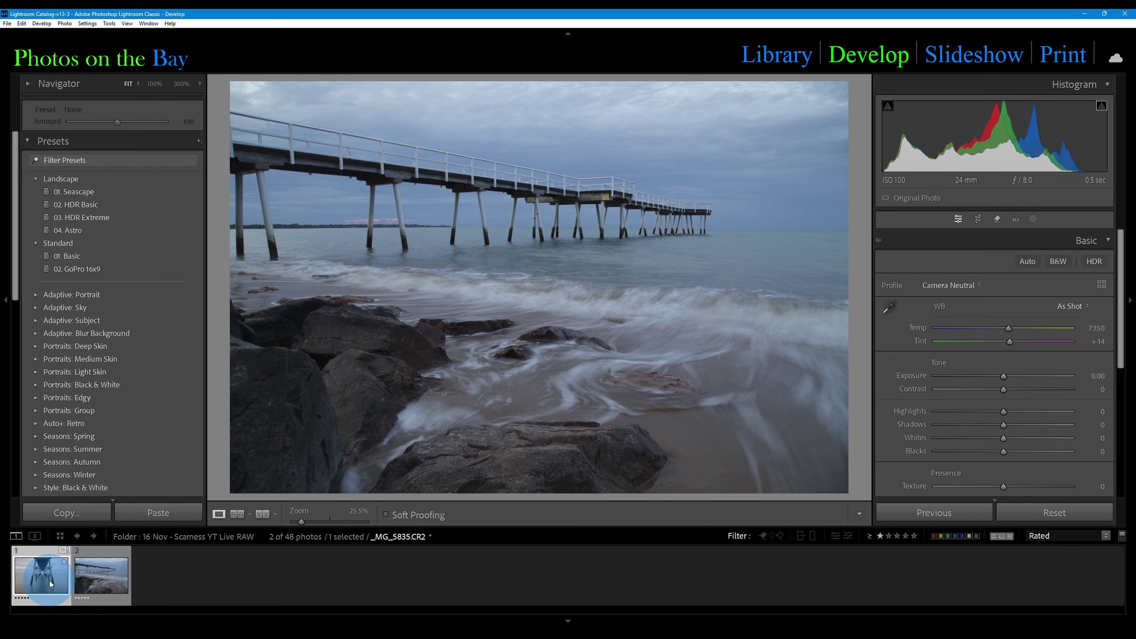
{"action": "left_click", "coordinate": [520, 572]}
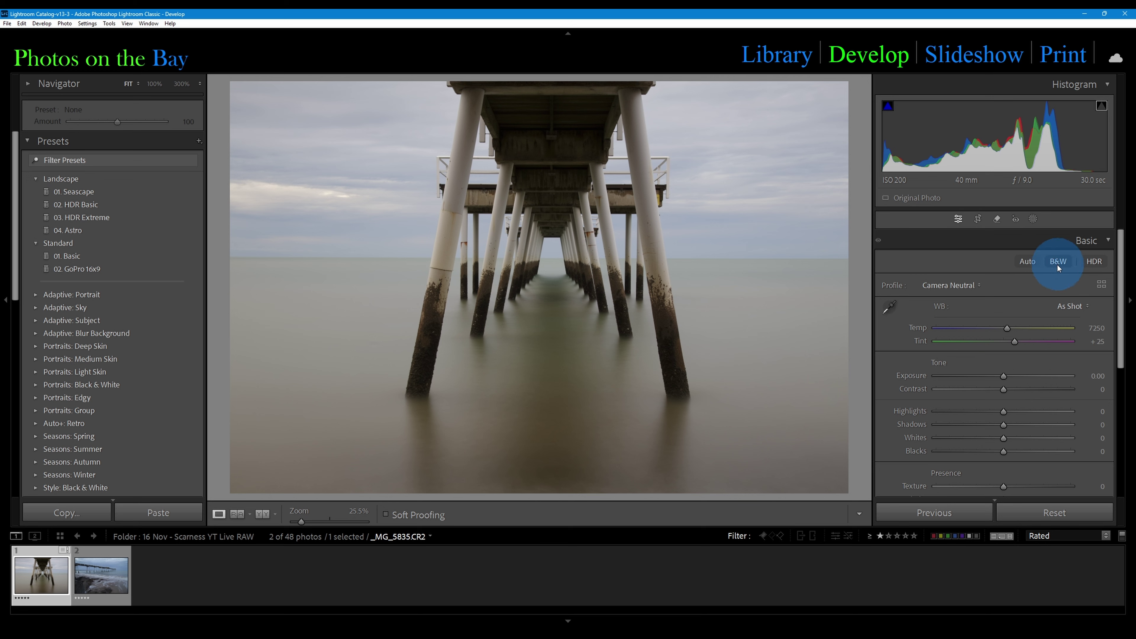
- Turn the pier photo black and white with the B&W button, applying Adobe Monochrome
{"action": "left_click", "coordinate": [1110, 242]}
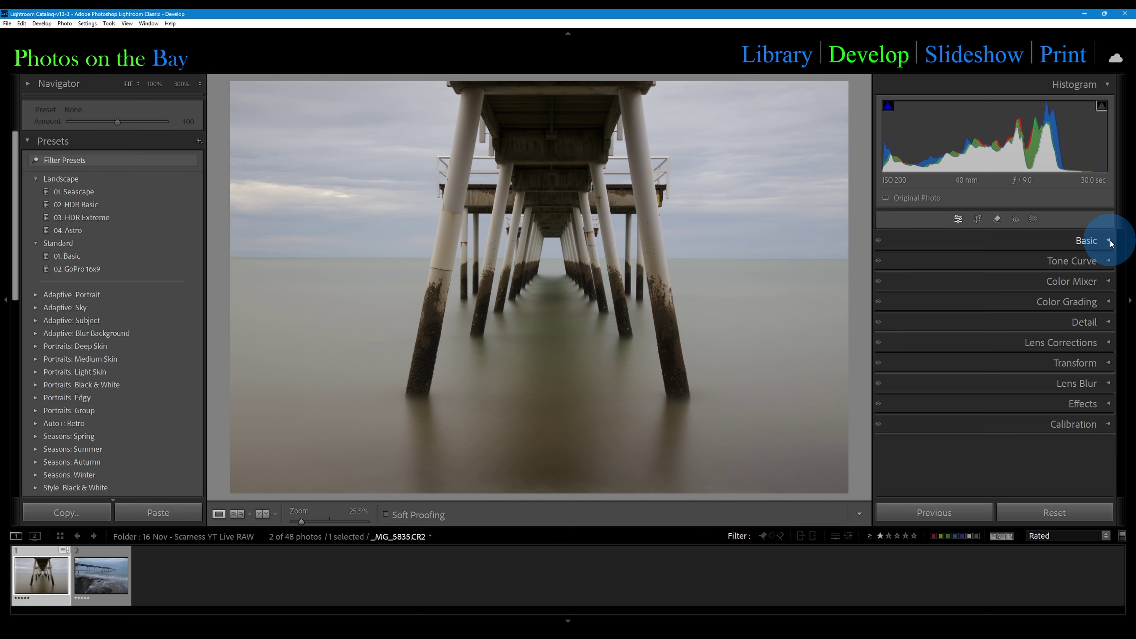
{"action": "left_click", "coordinate": [1110, 241]}
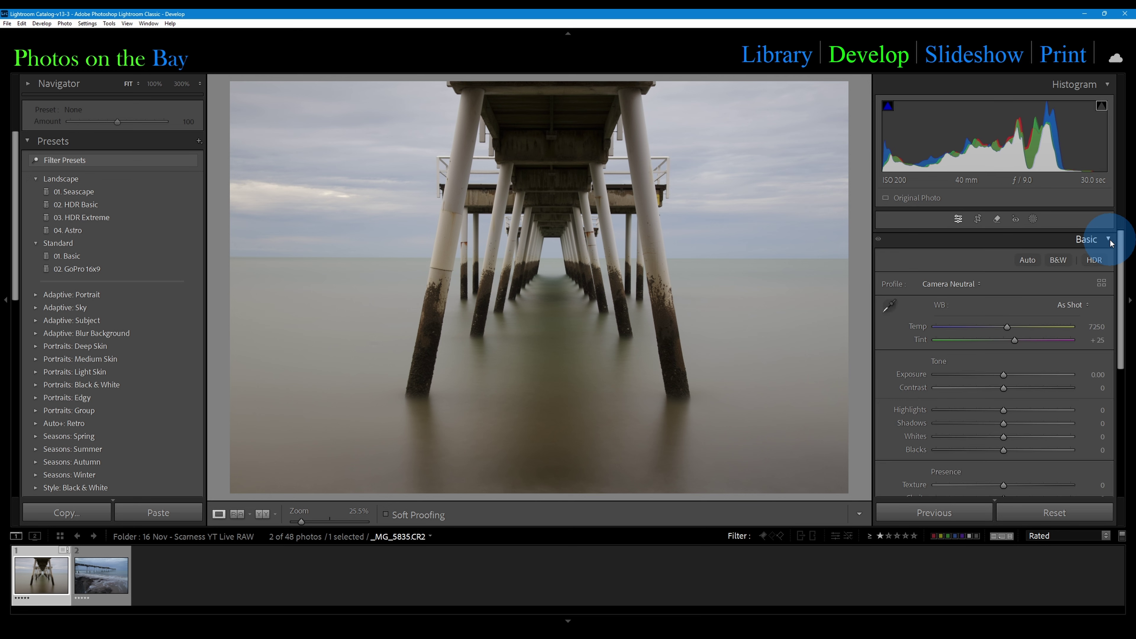
{"action": "left_click", "coordinate": [1058, 260]}
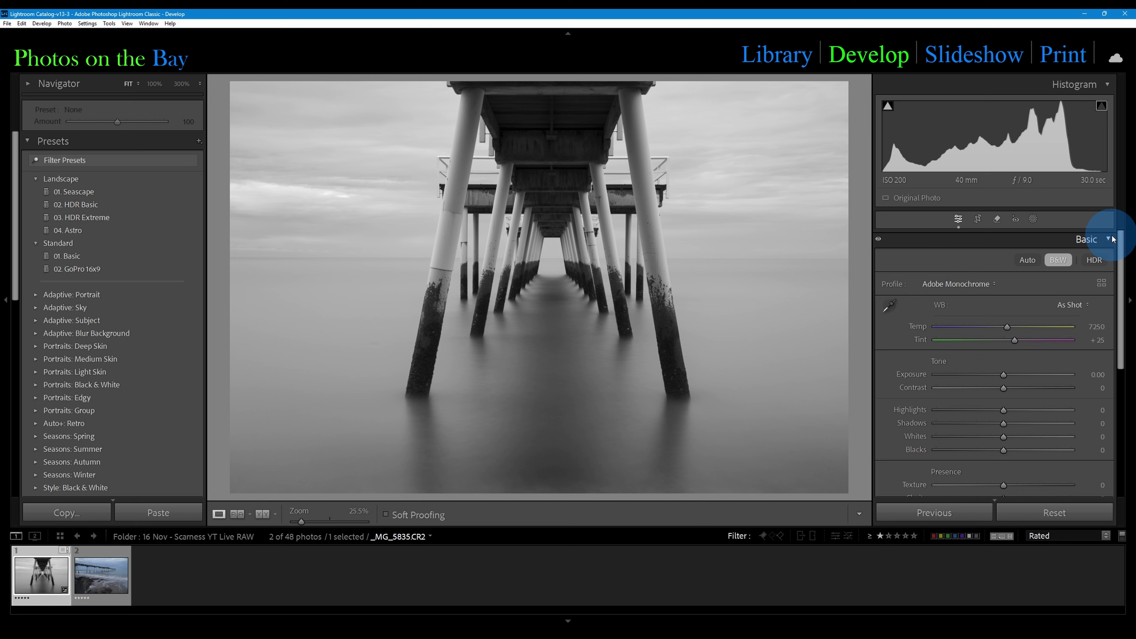
- Preview the Adobe Raw profiles: Color, Landscape, Neutral, Standard and Portrait
{"action": "left_click", "coordinate": [1102, 284]}
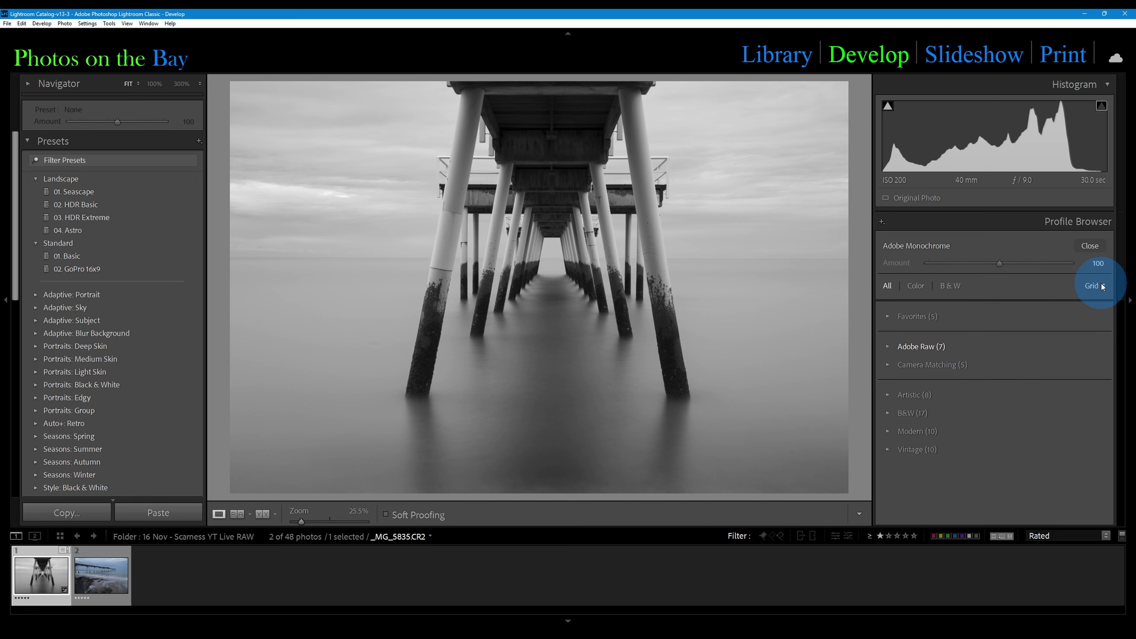
{"action": "left_click", "coordinate": [890, 345]}
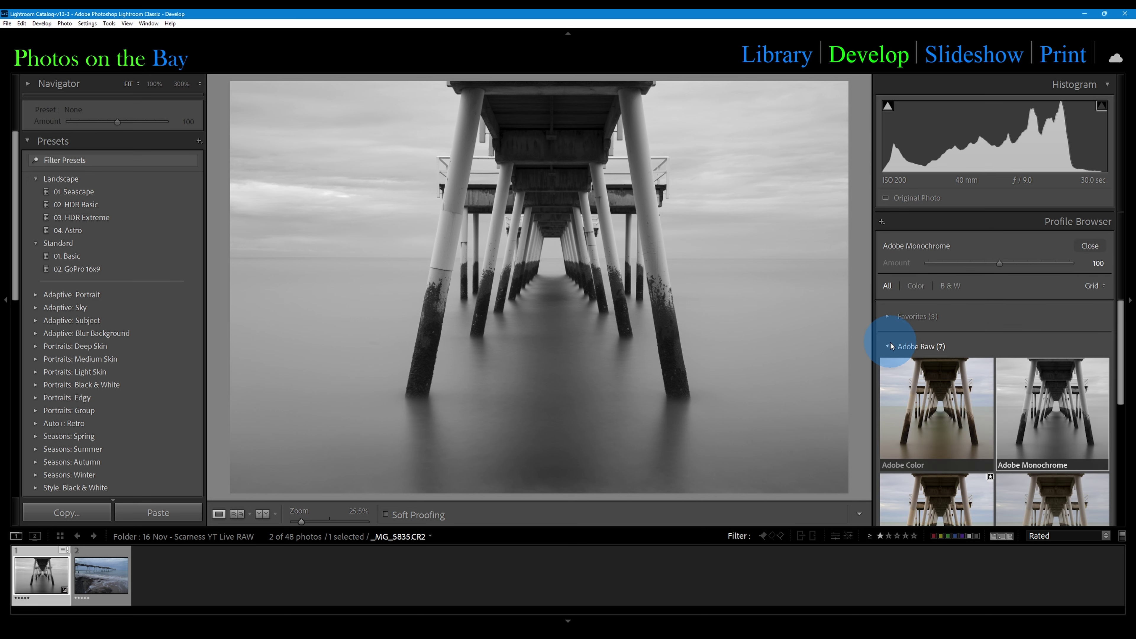
{"action": "left_click", "coordinate": [945, 390]}
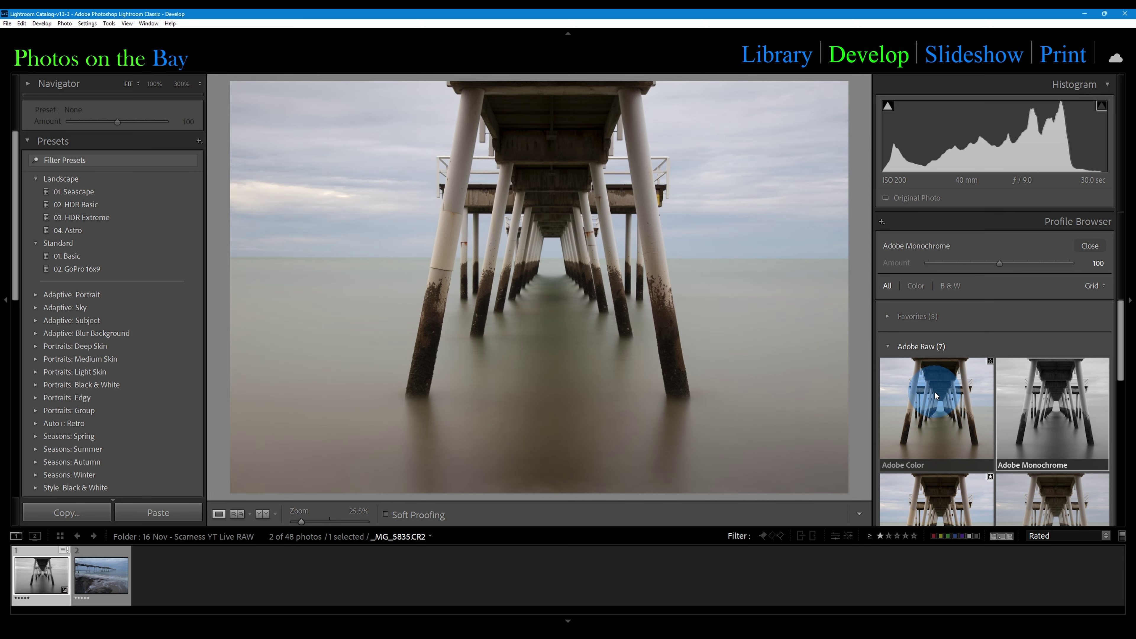
{"action": "scroll", "coordinate": [936, 393], "scroll_direction": "down", "scroll_amount": 3}
{"action": "left_click", "coordinate": [936, 393]}
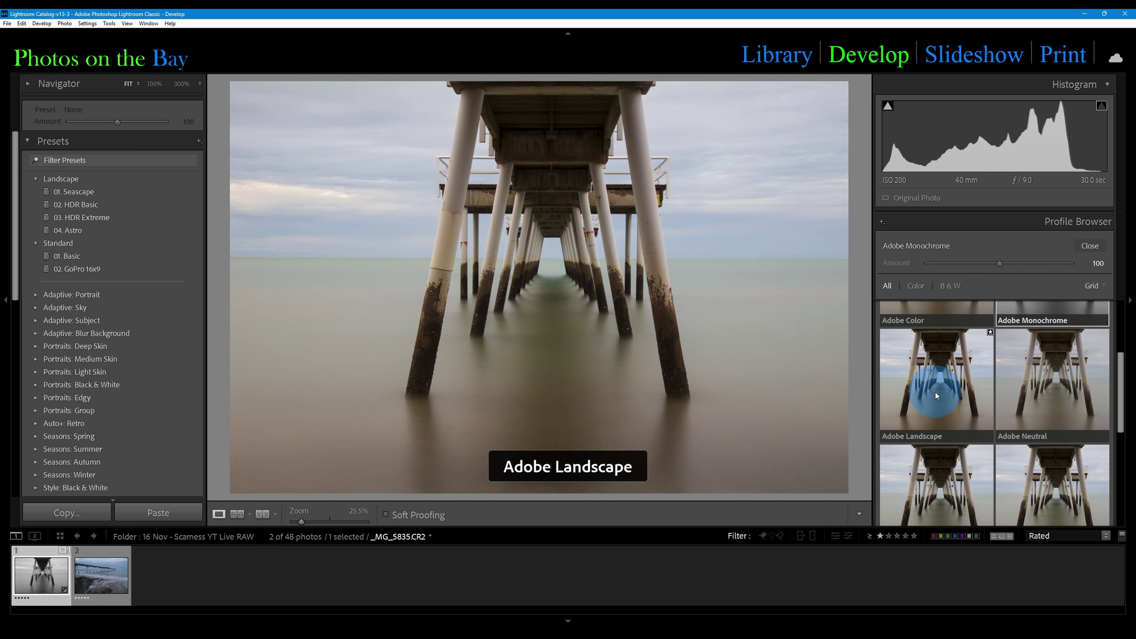
{"action": "left_click", "coordinate": [1028, 376]}
{"action": "left_click", "coordinate": [951, 371]}
{"action": "left_click", "coordinate": [1034, 470]}
{"action": "left_click", "coordinate": [960, 479]}
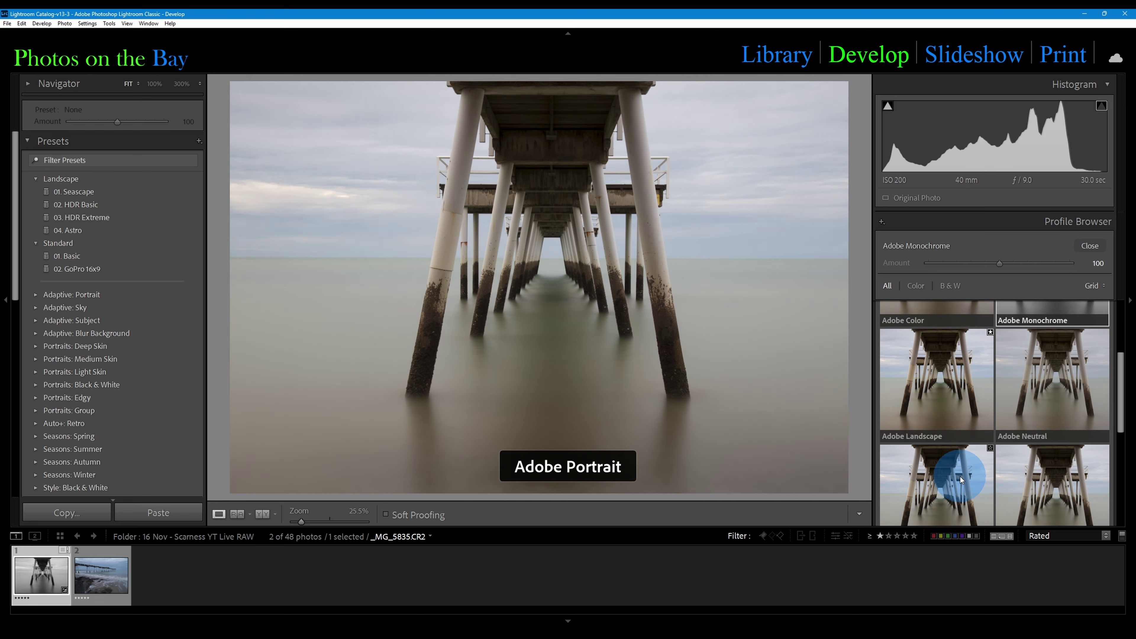
{"action": "scroll", "coordinate": [957, 447], "scroll_direction": "up", "scroll_amount": 3}
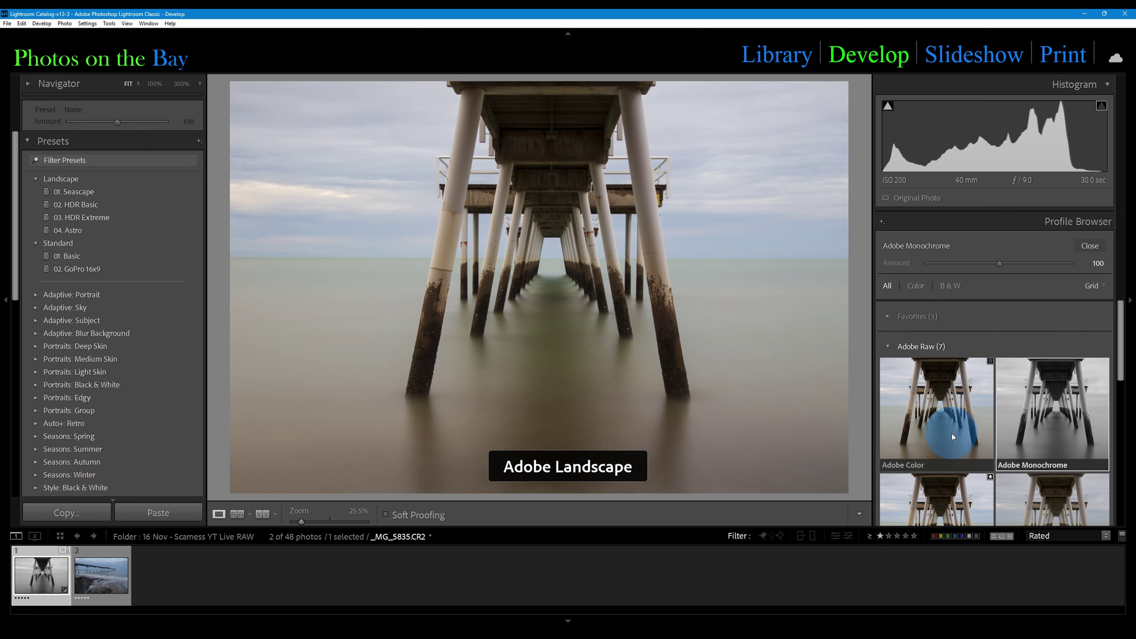
{"action": "left_click", "coordinate": [906, 351]}
{"action": "left_click", "coordinate": [885, 346]}
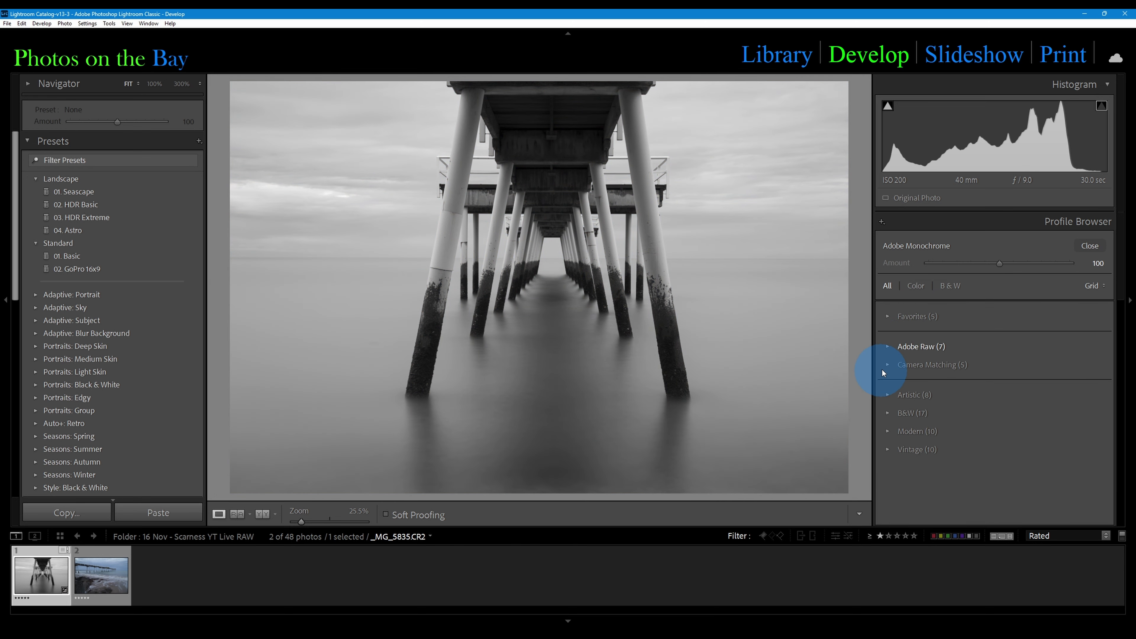
- Compare the Camera Matching profiles: Faithful, Landscape, Portrait and Neutral
{"action": "left_click", "coordinate": [888, 365]}
{"action": "left_click", "coordinate": [964, 410]}
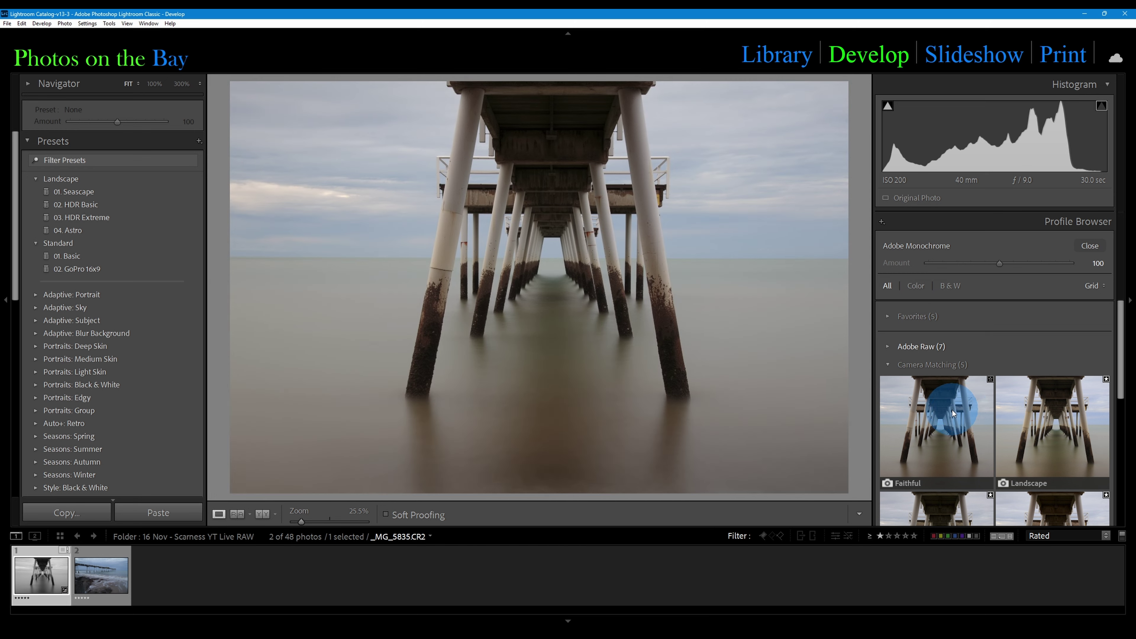
{"action": "left_click", "coordinate": [1057, 410]}
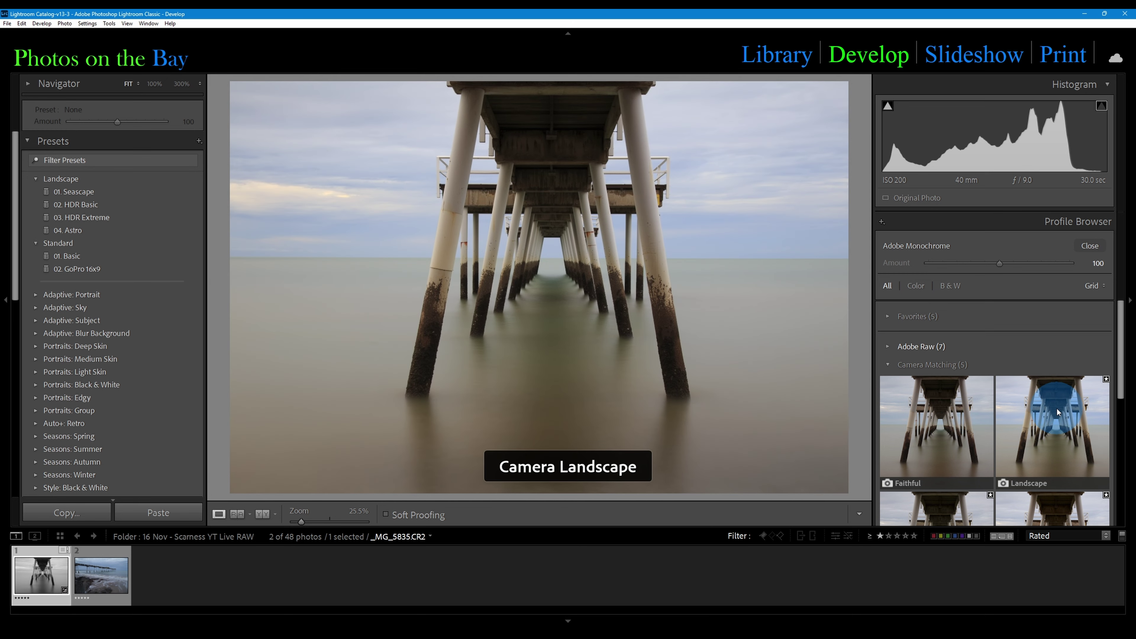
{"action": "left_click", "coordinate": [935, 408]}
{"action": "left_click", "coordinate": [1061, 422]}
{"action": "scroll", "coordinate": [1062, 422], "scroll_direction": "down", "scroll_amount": 1}
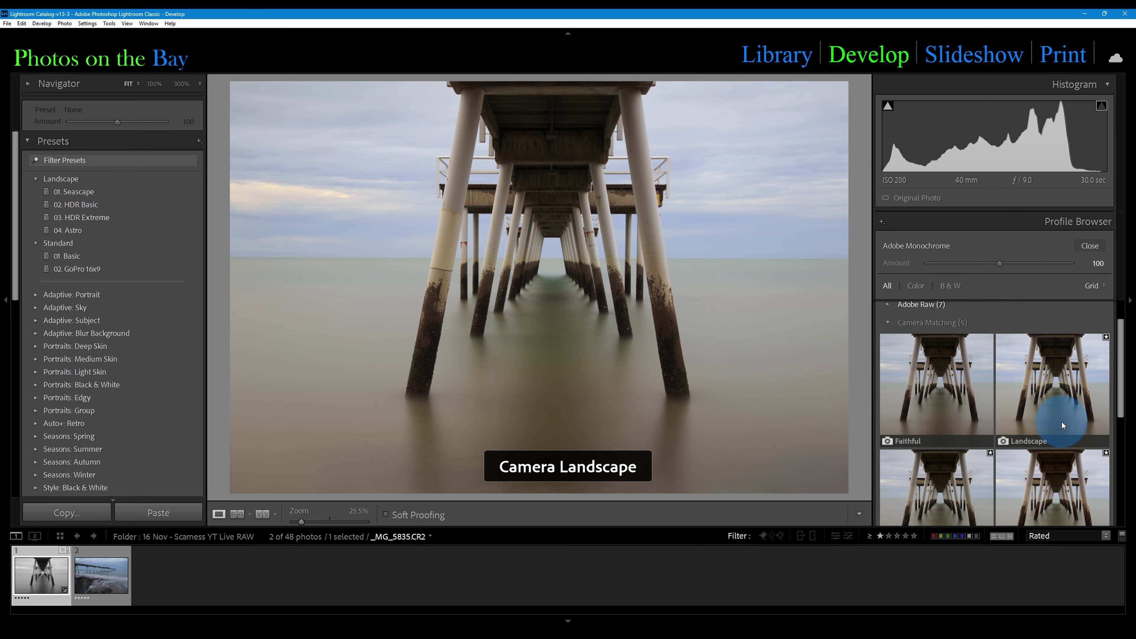
{"action": "scroll", "coordinate": [1061, 421], "scroll_direction": "down", "scroll_amount": 2}
{"action": "left_click", "coordinate": [1062, 422]}
{"action": "left_click", "coordinate": [959, 426]}
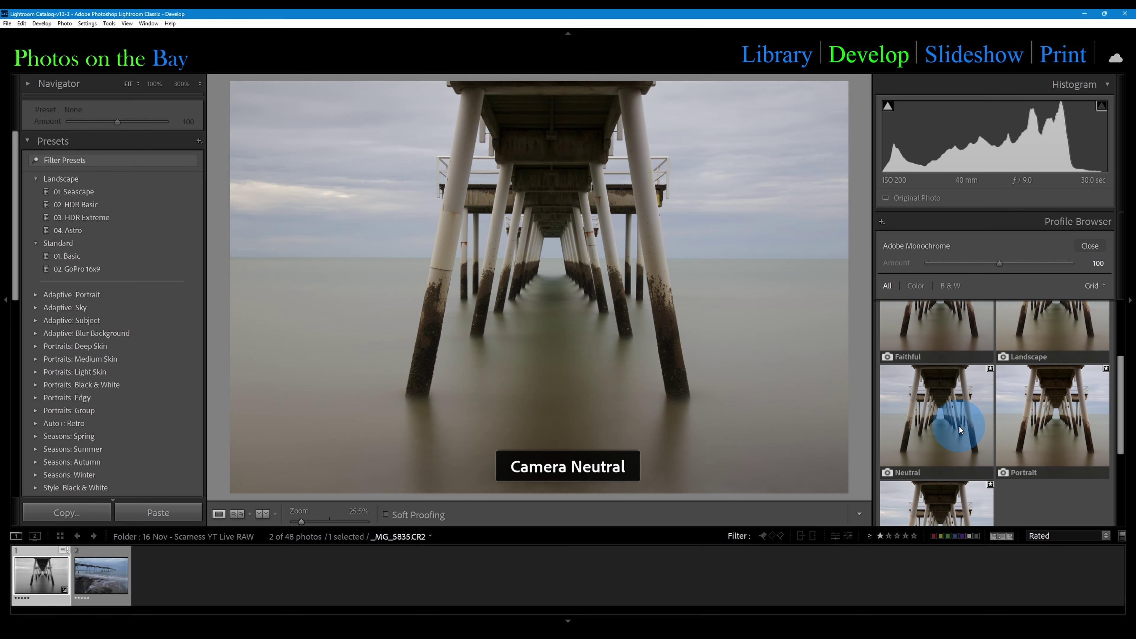
{"action": "scroll", "coordinate": [959, 426], "scroll_direction": "up", "scroll_amount": 3}
{"action": "left_click", "coordinate": [921, 383]}
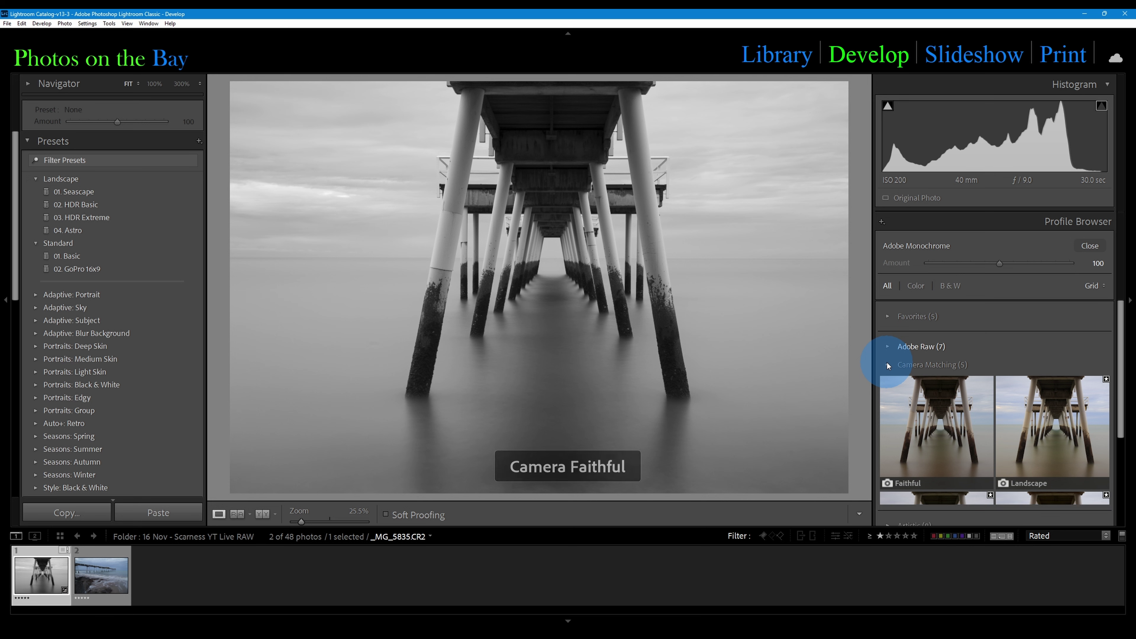
{"action": "left_click", "coordinate": [888, 365]}
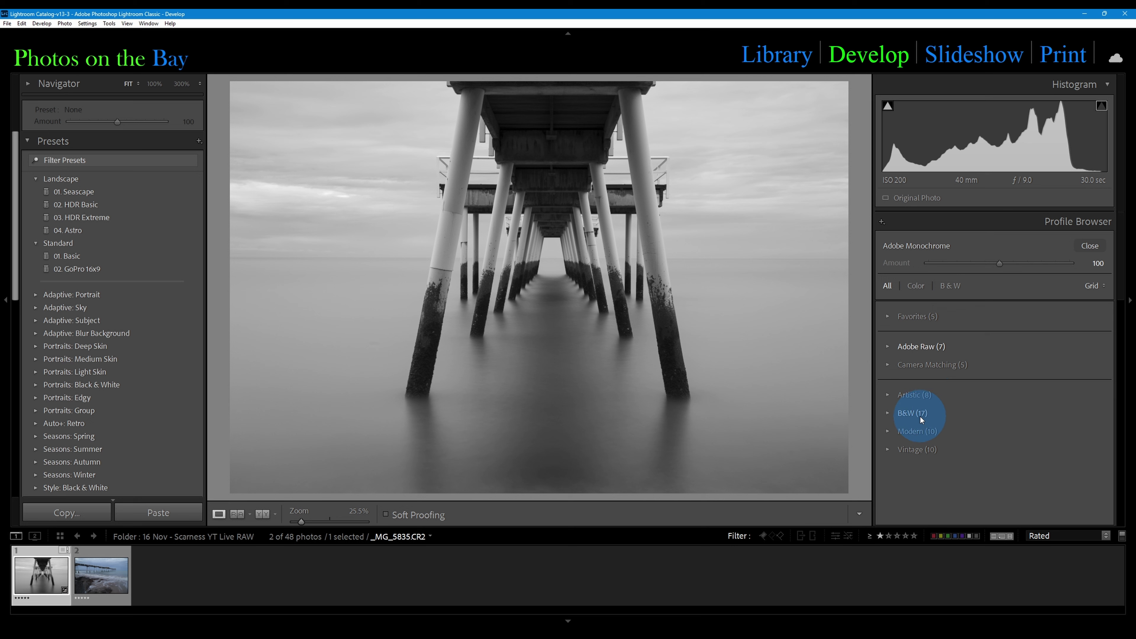
- Browse the B&W profile group and apply B&W Blue Filter v2
{"action": "left_click", "coordinate": [904, 413]}
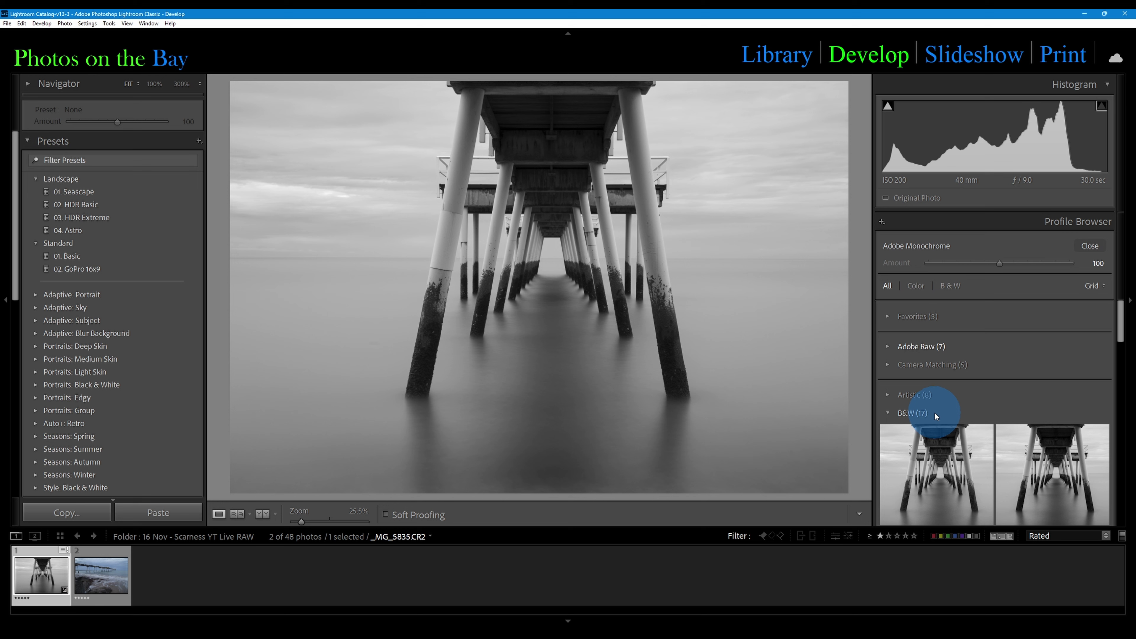
{"action": "scroll", "coordinate": [935, 413], "scroll_direction": "down", "scroll_amount": 2}
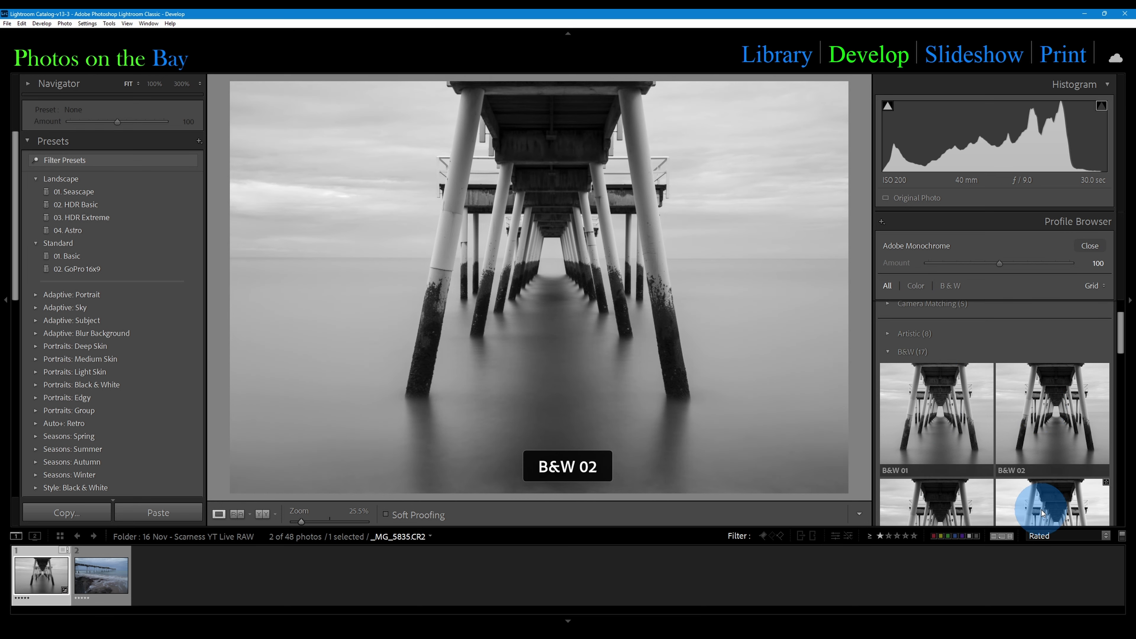
{"action": "scroll", "coordinate": [934, 506], "scroll_direction": "down", "scroll_amount": 2}
{"action": "scroll", "coordinate": [933, 499], "scroll_direction": "down", "scroll_amount": 1}
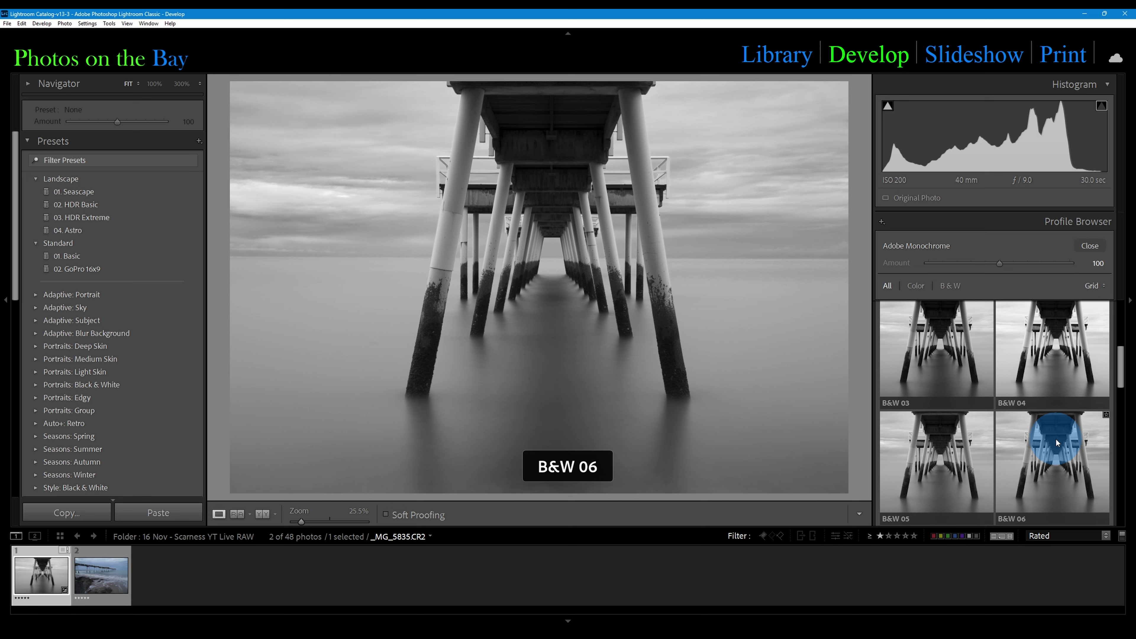
{"action": "scroll", "coordinate": [1055, 438], "scroll_direction": "down", "scroll_amount": 1}
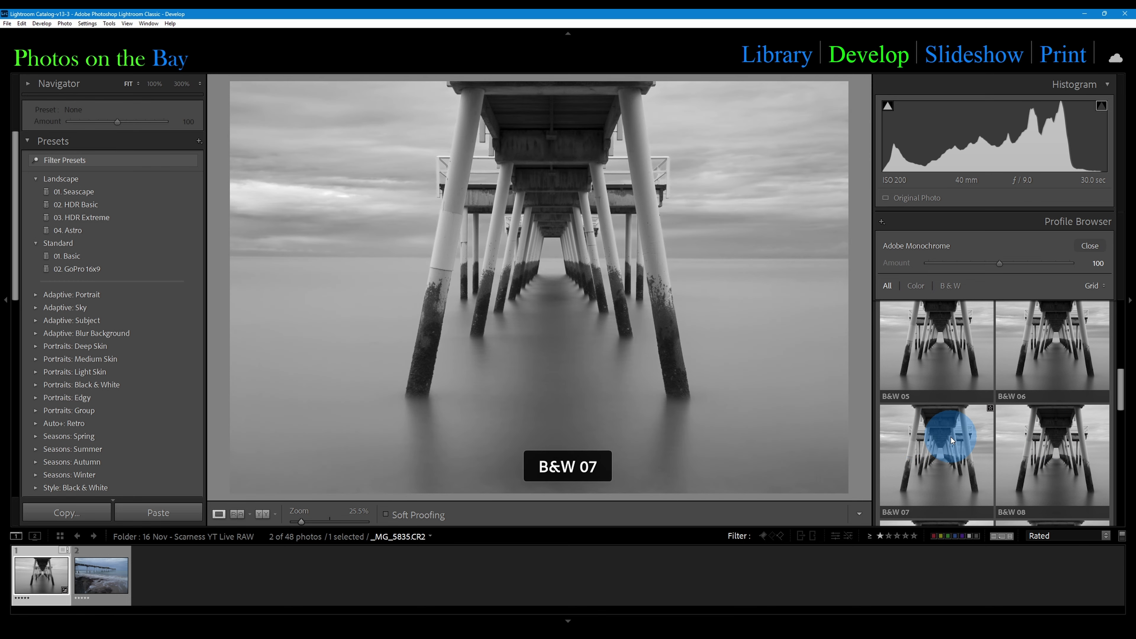
{"action": "scroll", "coordinate": [951, 437], "scroll_direction": "down", "scroll_amount": 1}
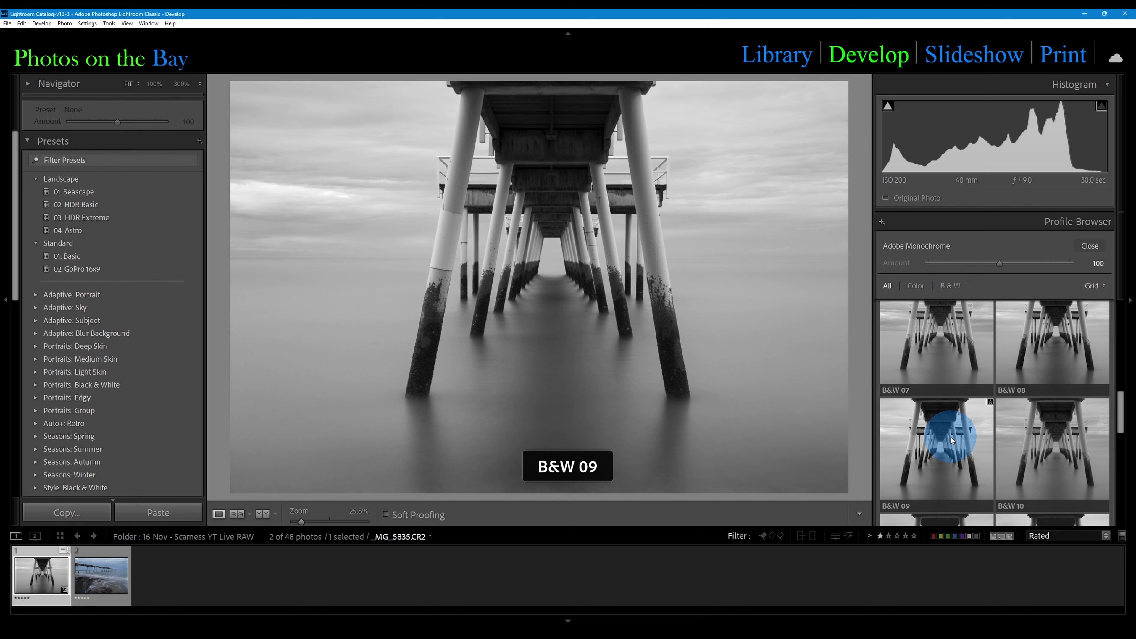
{"action": "scroll", "coordinate": [951, 436], "scroll_direction": "down", "scroll_amount": 2}
{"action": "scroll", "coordinate": [950, 438], "scroll_direction": "down", "scroll_amount": 1}
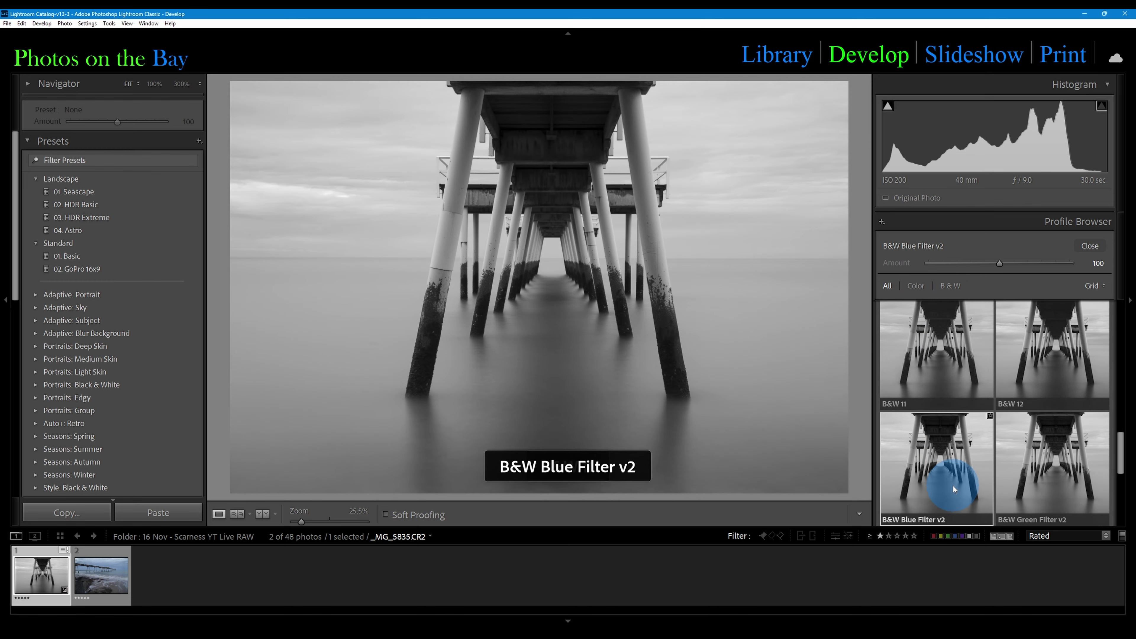
{"action": "left_click", "coordinate": [953, 487]}
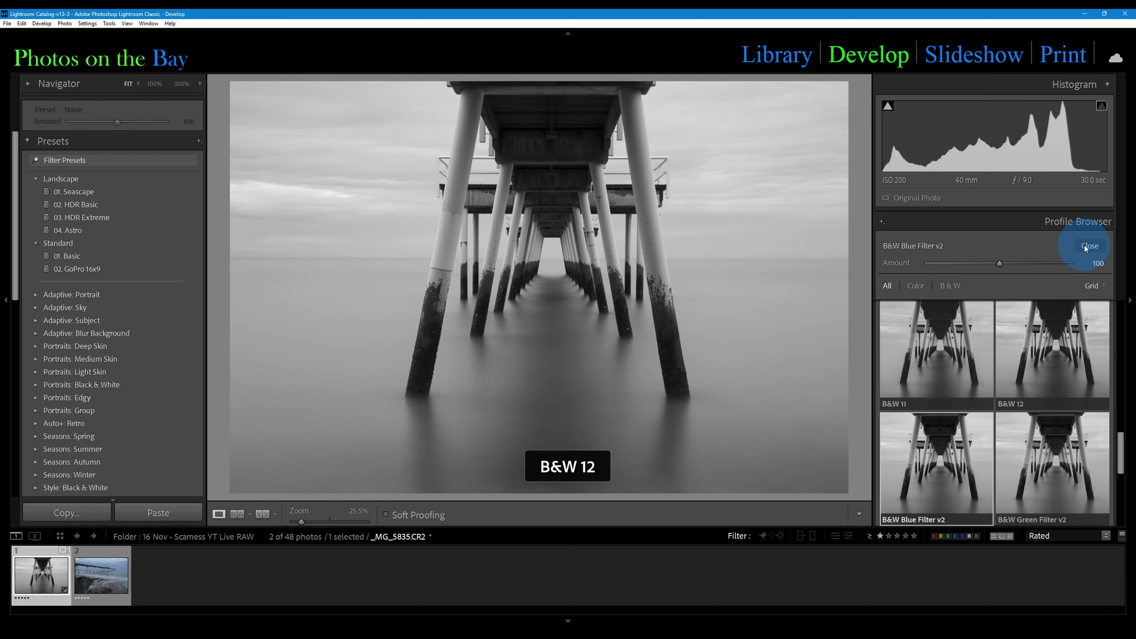
- Close the profile browser, reset all edits, and reapply the Adobe Monochrome black-and-white treatment
{"action": "left_click", "coordinate": [1085, 245]}
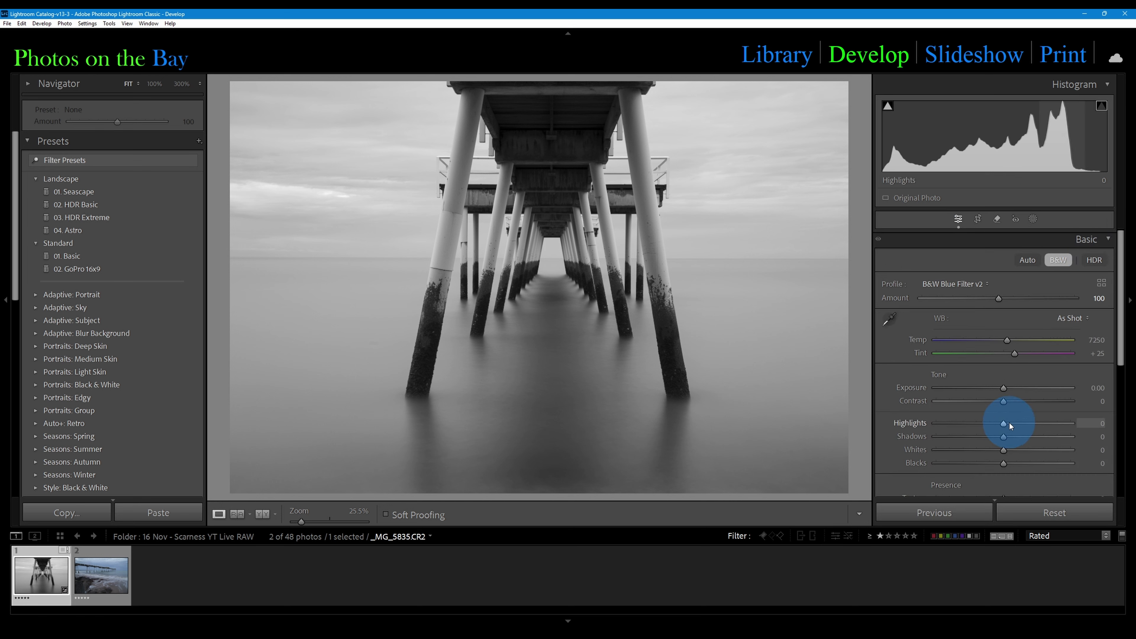
{"action": "scroll", "coordinate": [1009, 423], "scroll_direction": "down", "scroll_amount": 4}
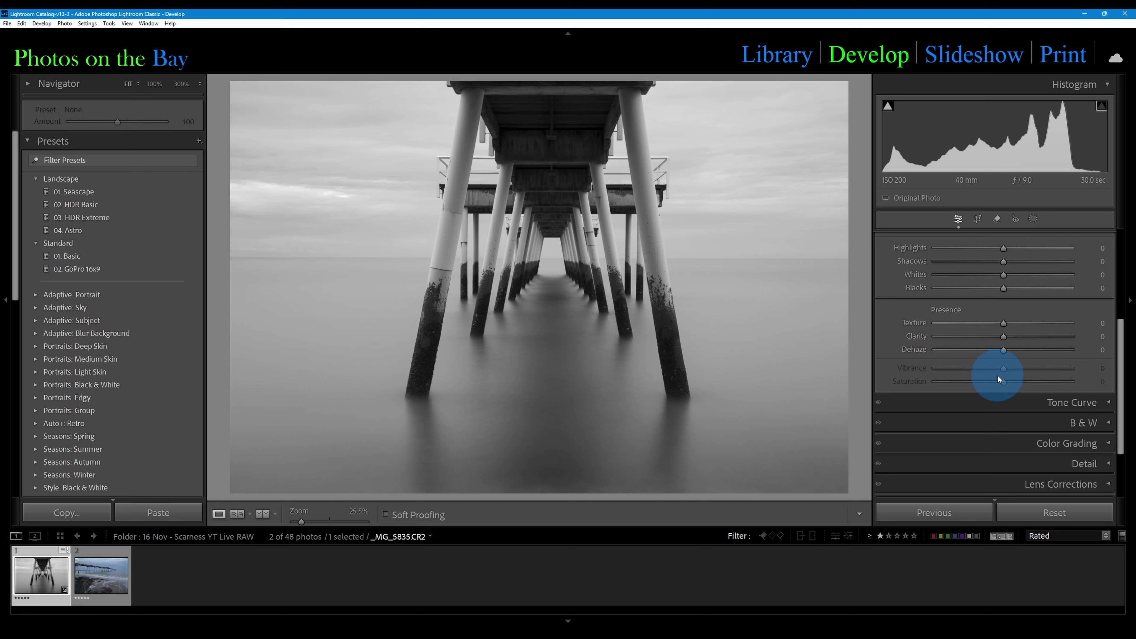
{"action": "scroll", "coordinate": [998, 379], "scroll_direction": "up", "scroll_amount": 4}
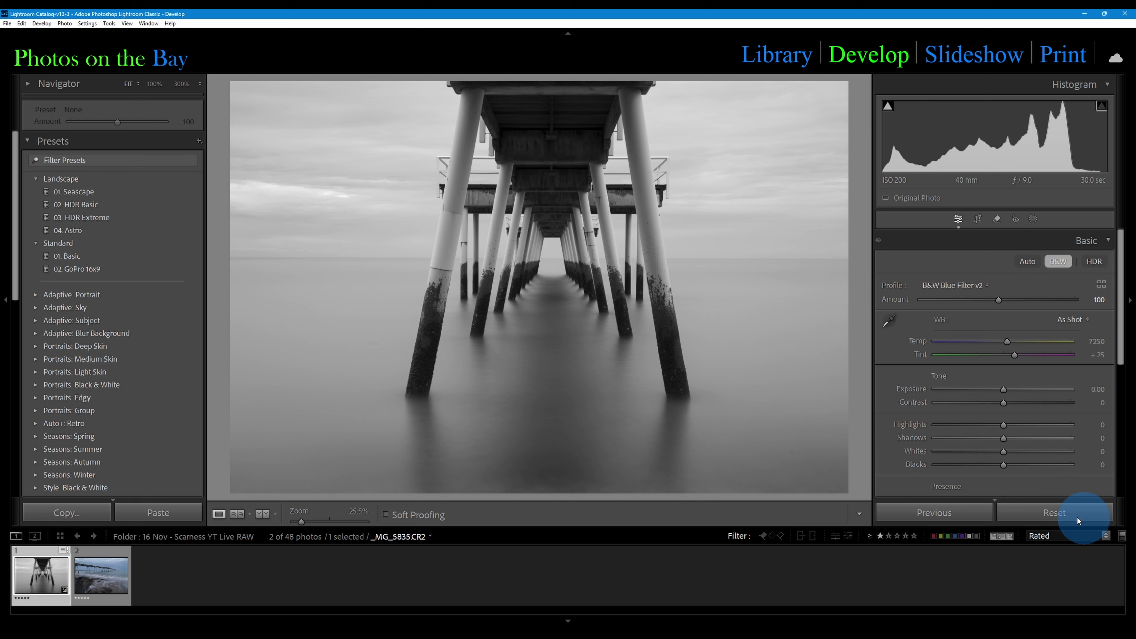
{"action": "left_click", "coordinate": [1067, 515]}
{"action": "left_click", "coordinate": [1067, 514]}
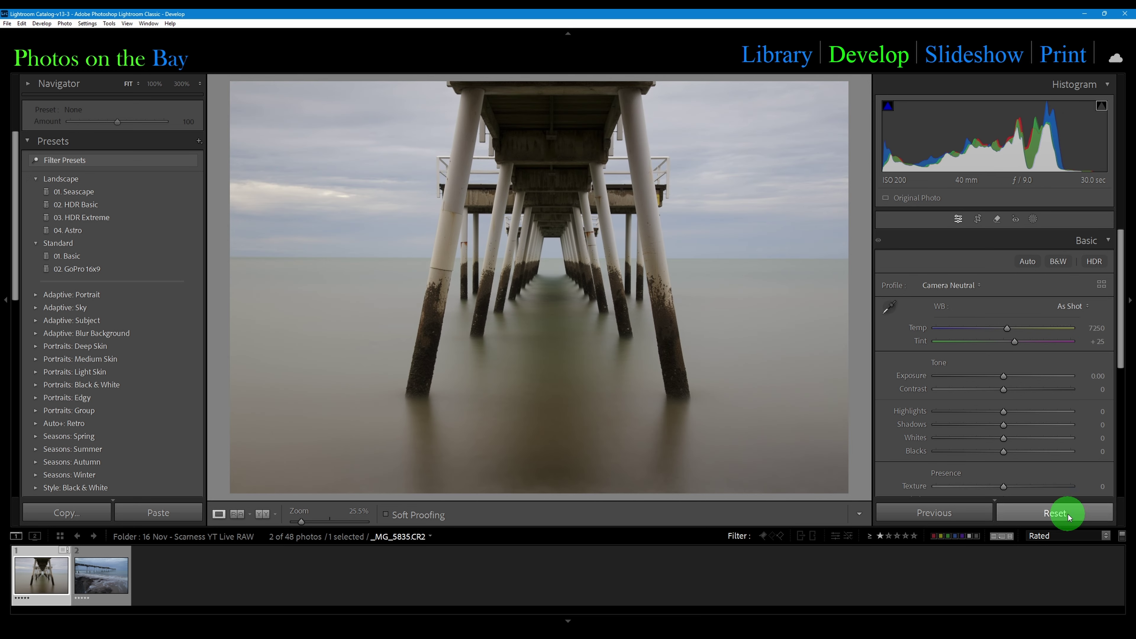
{"action": "left_click", "coordinate": [1059, 261]}
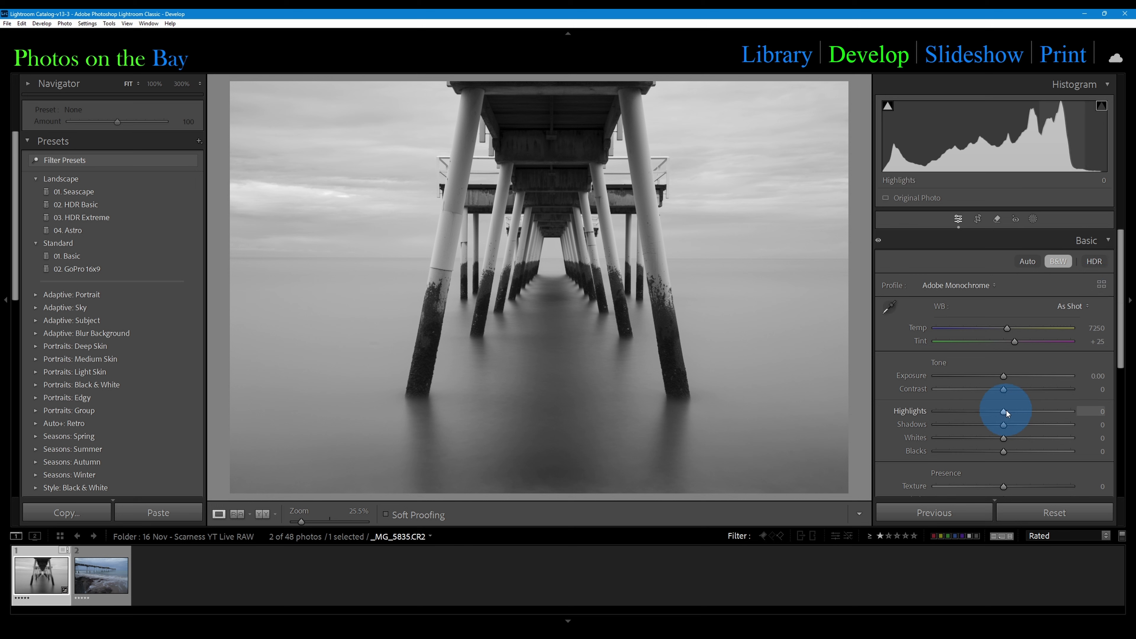
- Pull Highlights to -50 and adjust the other tone sliders while previewing clipping
{"action": "left_click_drag", "start_coordinate": [1005, 412], "coordinate": [969, 414]}
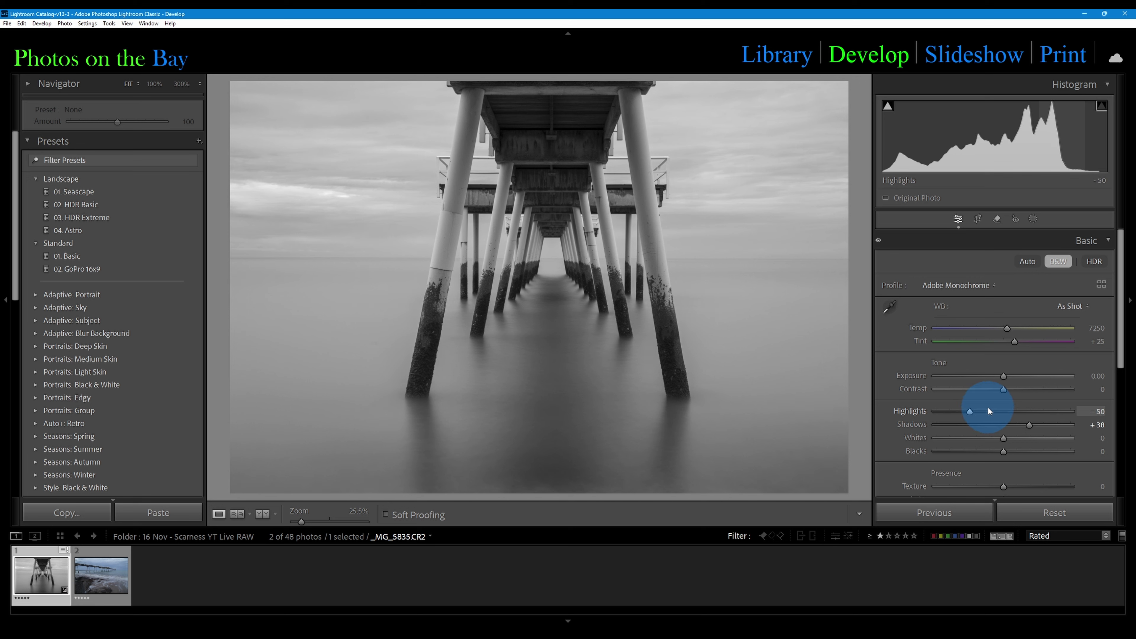
{"action": "mouse_move", "coordinate": [1005, 439]}
{"action": "left_mouse_down"}
{"action": "mouse_move", "coordinate": [988, 439]}
{"action": "mouse_move", "coordinate": [1014, 452]}
{"action": "left_mouse_up"}
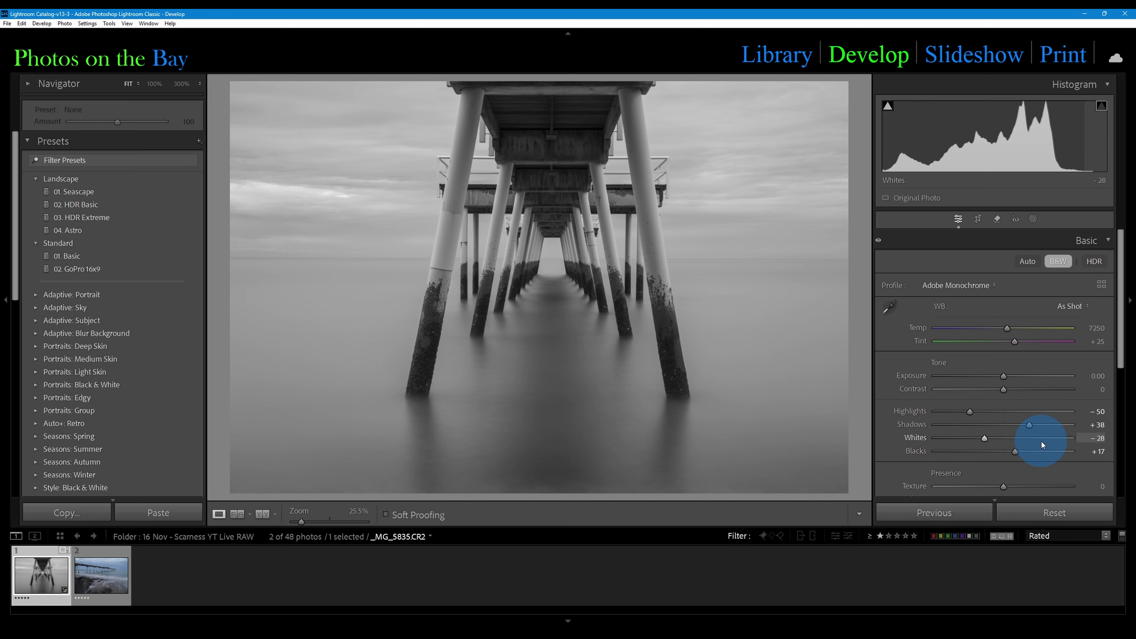
{"action": "key", "text": "alt"}
{"action": "left_click_drag", "start_coordinate": [987, 440], "coordinate": [1033, 437]}
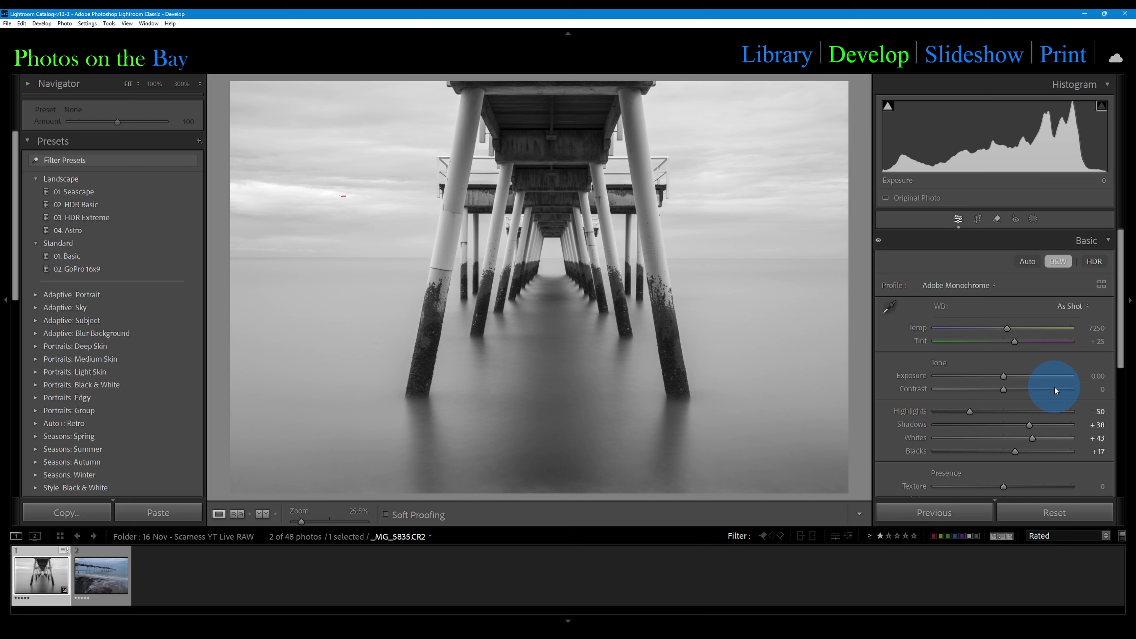
- Try and reset Contrast, then reset Whites and lower it to -21
{"action": "mouse_move", "coordinate": [1004, 391]}
{"action": "left_mouse_down"}
{"action": "mouse_move", "coordinate": [1034, 388]}
{"action": "mouse_move", "coordinate": [1012, 390]}
{"action": "left_mouse_up"}
{"action": "double_click", "coordinate": [1011, 388]}
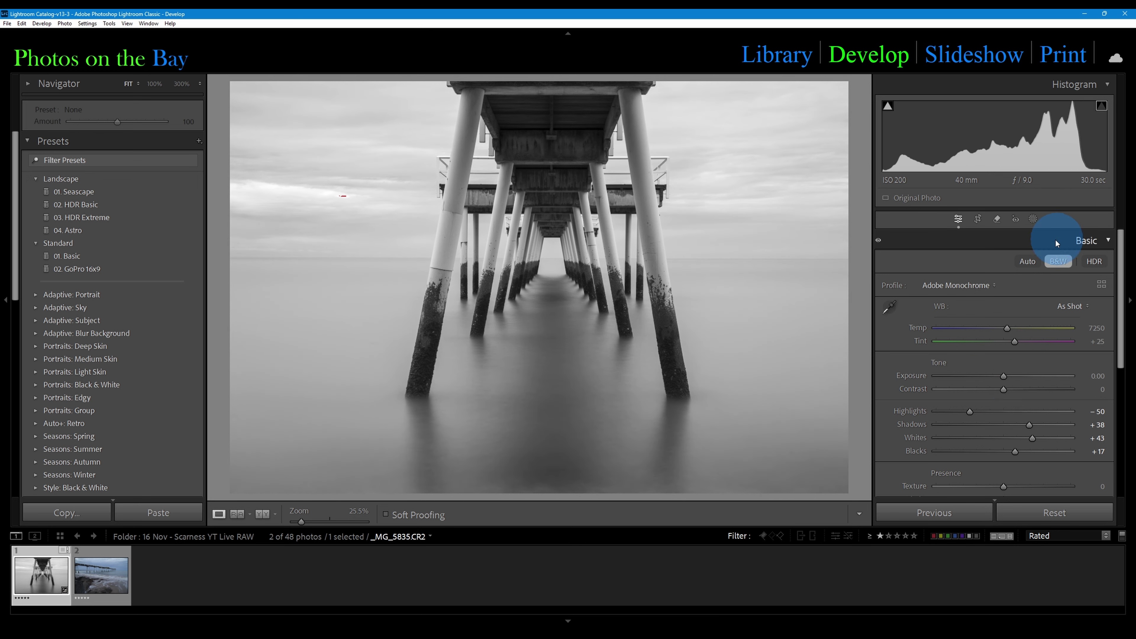
{"action": "scroll", "coordinate": [985, 351], "scroll_direction": "down", "scroll_amount": 1}
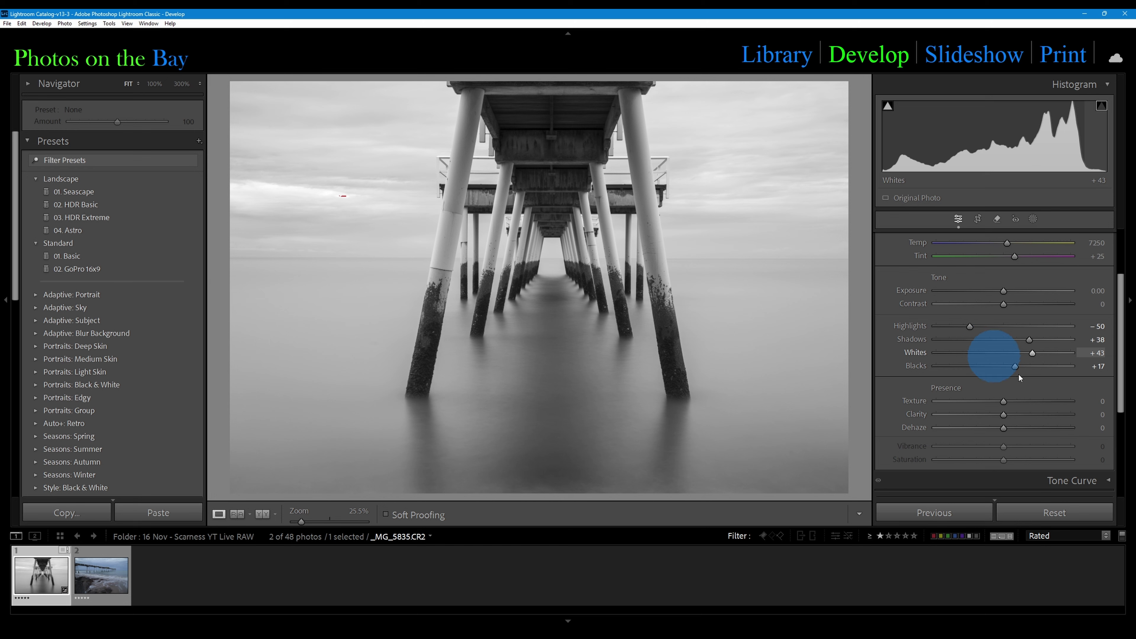
{"action": "scroll", "coordinate": [1050, 396], "scroll_direction": "up", "scroll_amount": 1}
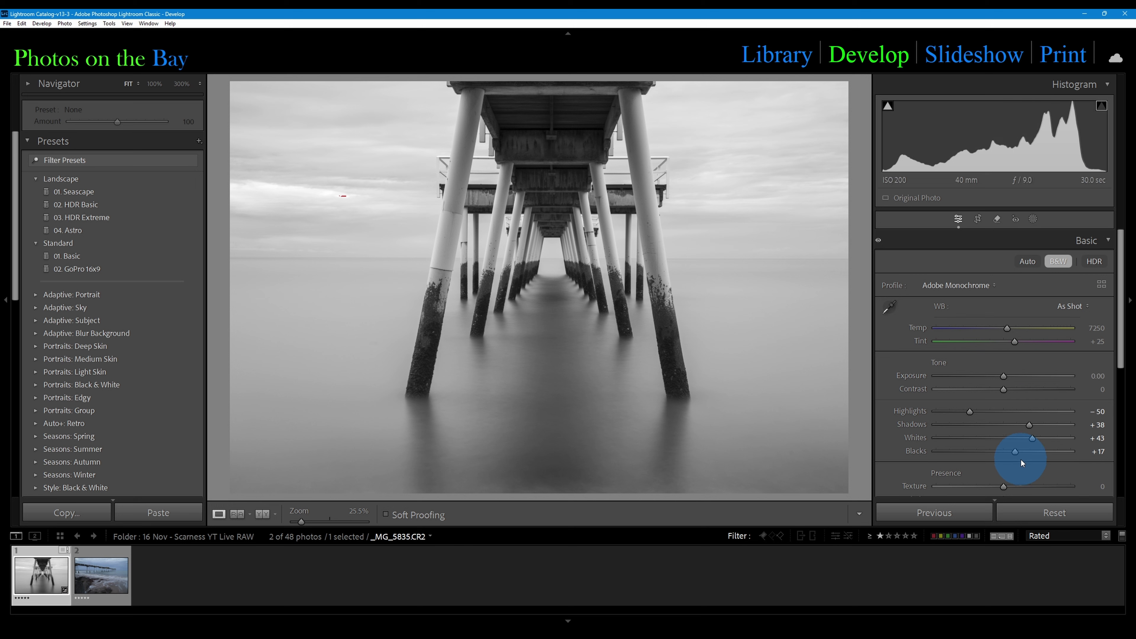
{"action": "double_click", "coordinate": [1031, 439]}
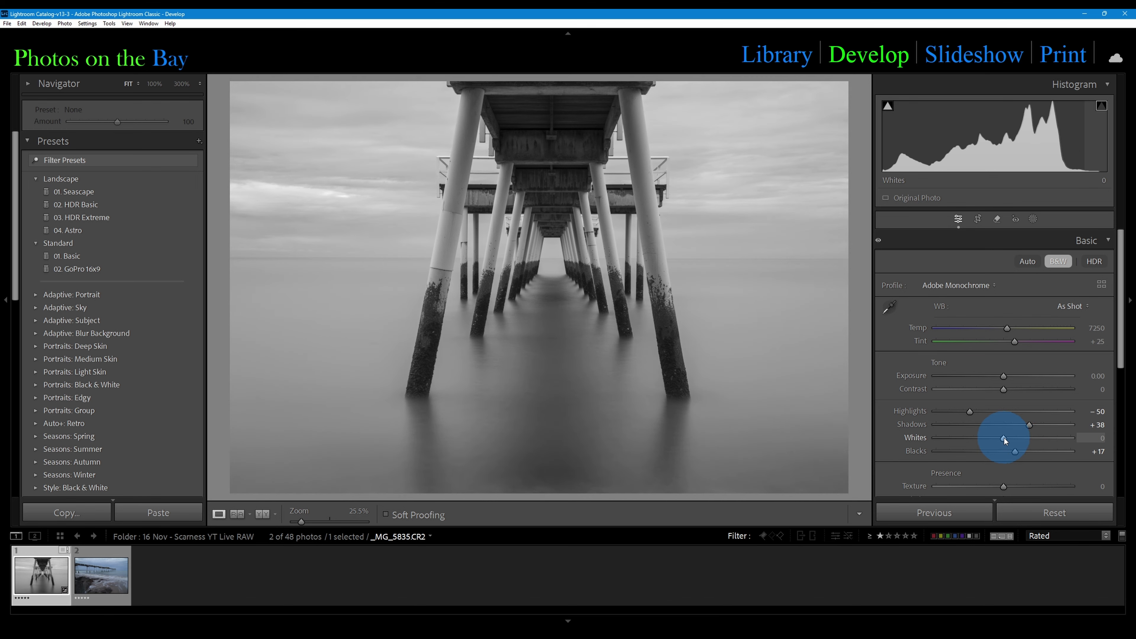
{"action": "left_click_drag", "start_coordinate": [1004, 437], "coordinate": [990, 441]}
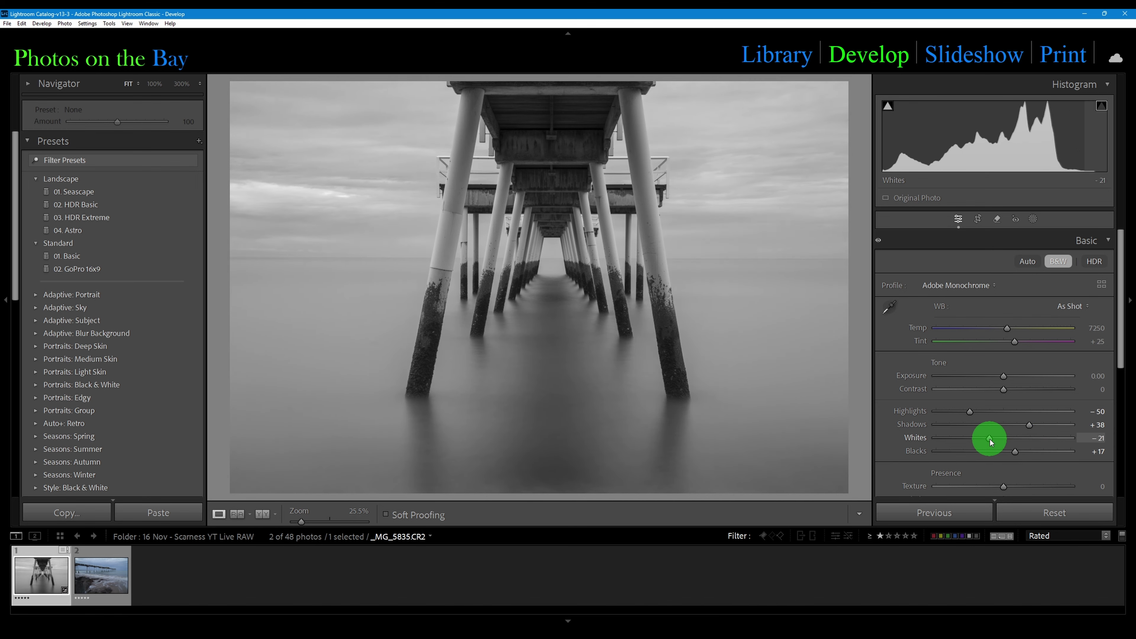
{"action": "left_click", "coordinate": [337, 199]}
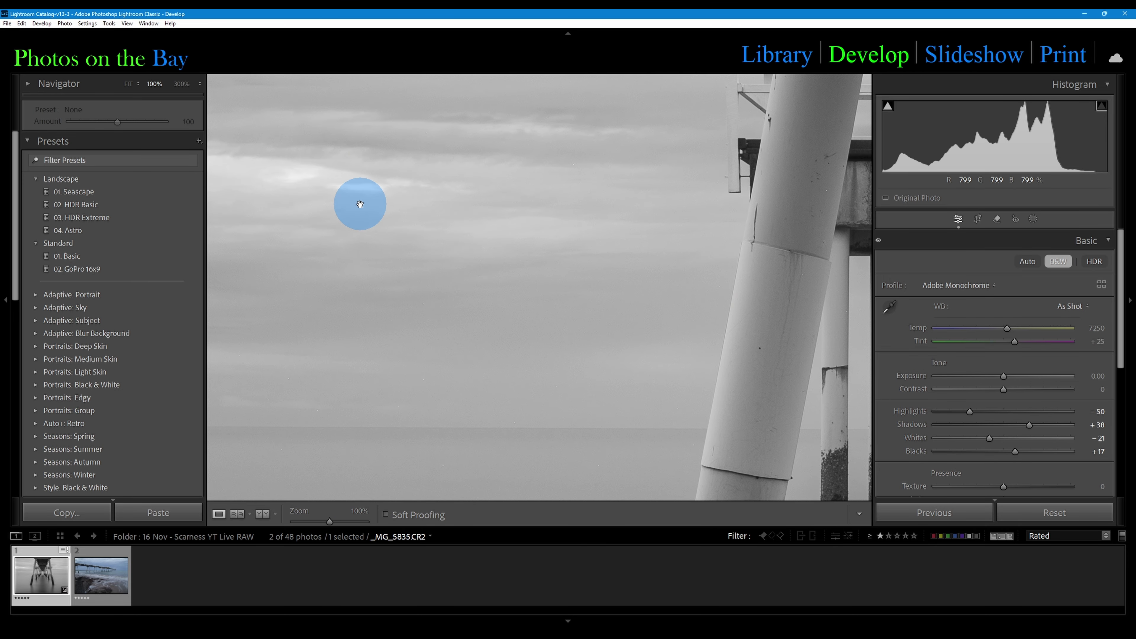
- Check sky clipping with the clipping warnings and settle Whites at -18, back in Fit view
{"action": "left_click_drag", "start_coordinate": [990, 439], "coordinate": [1039, 442]}
{"action": "left_click", "coordinate": [1101, 106]}
{"action": "left_click", "coordinate": [887, 106]}
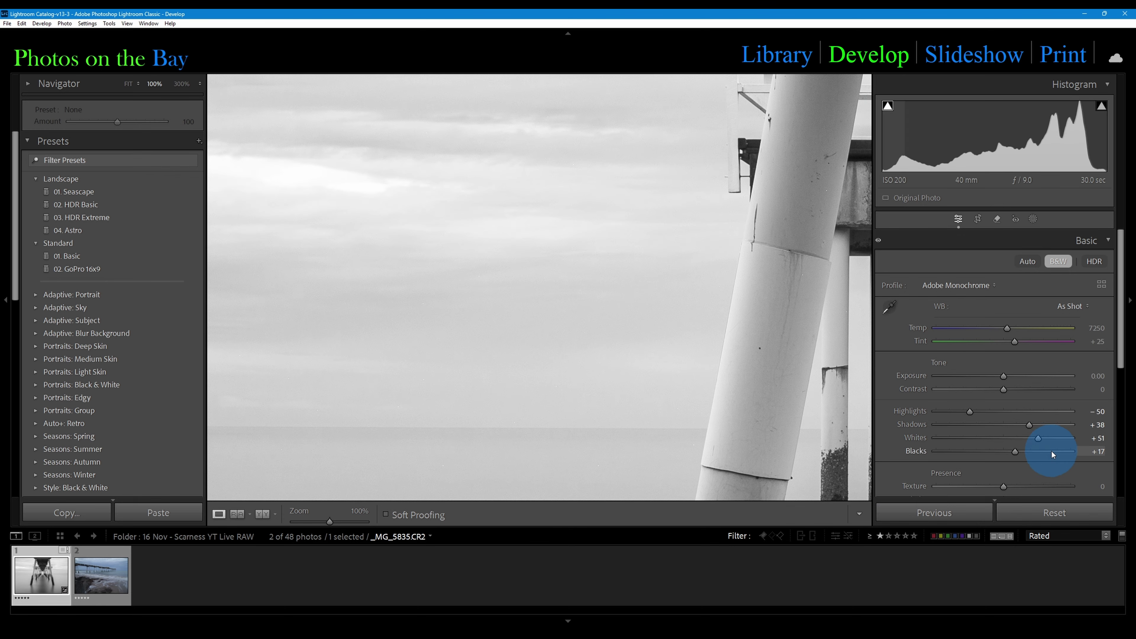
{"action": "left_click", "coordinate": [887, 106]}
{"action": "left_click_drag", "start_coordinate": [1037, 440], "coordinate": [970, 437]}
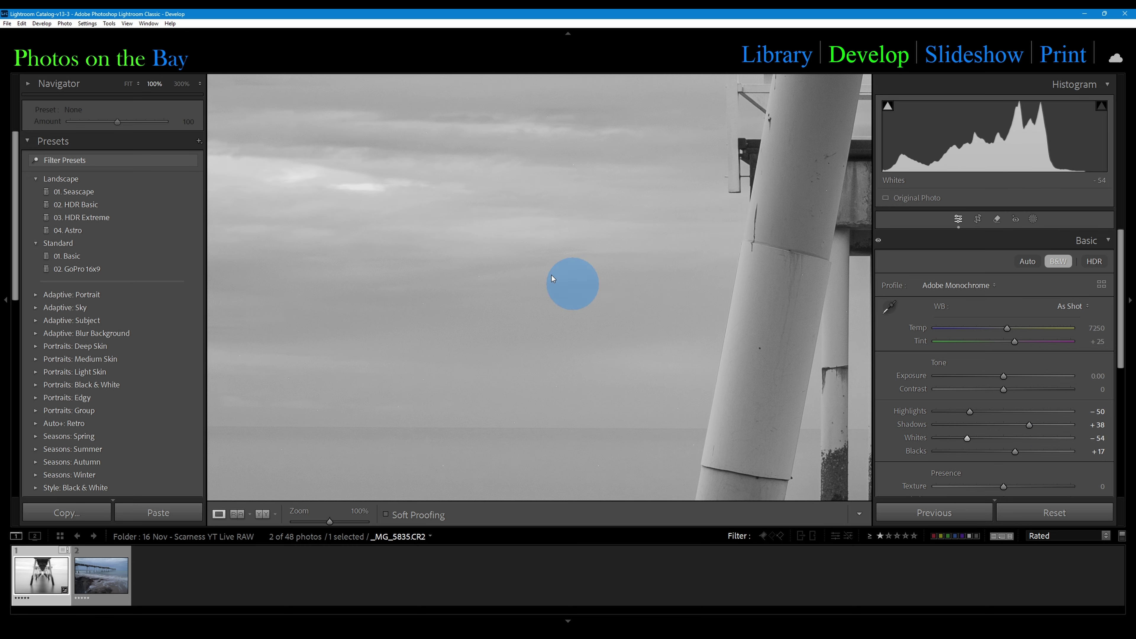
{"action": "left_click_drag", "start_coordinate": [969, 437], "coordinate": [993, 438]}
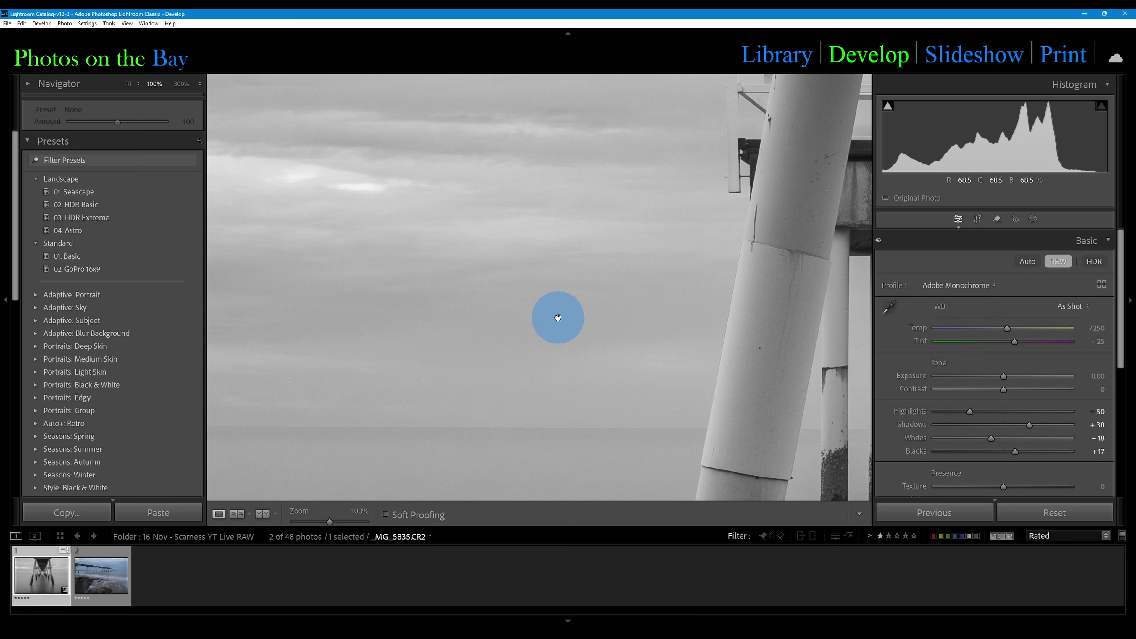
{"action": "left_click", "coordinate": [559, 319]}
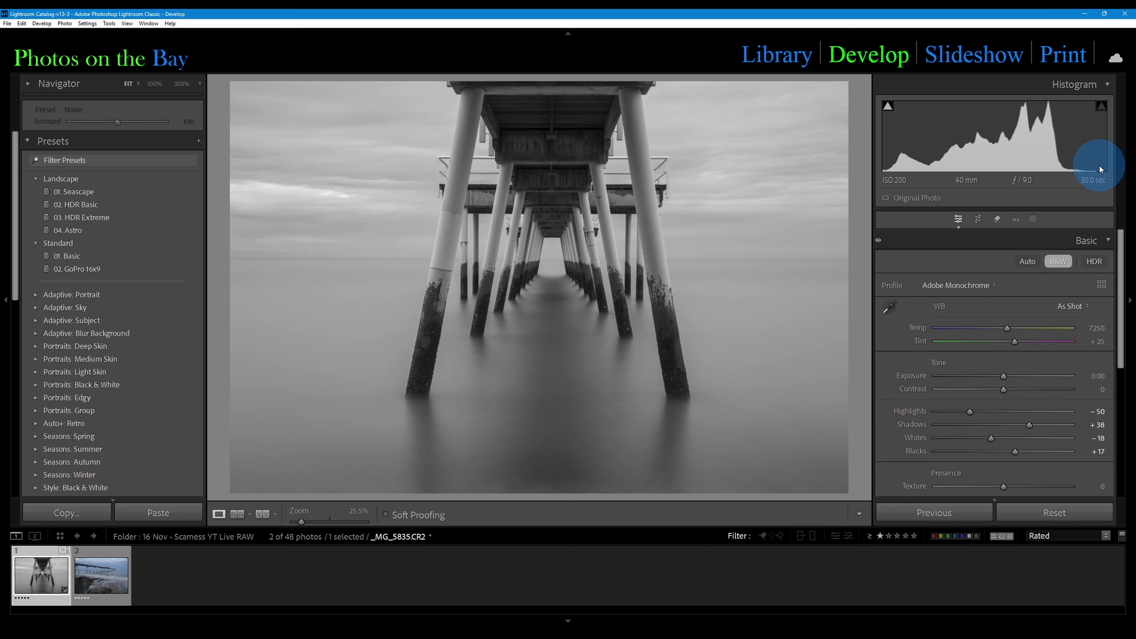
- Set Texture to -16, Clarity to -15 and Contrast to +28
{"action": "left_click_drag", "start_coordinate": [1121, 342], "coordinate": [1121, 386]}
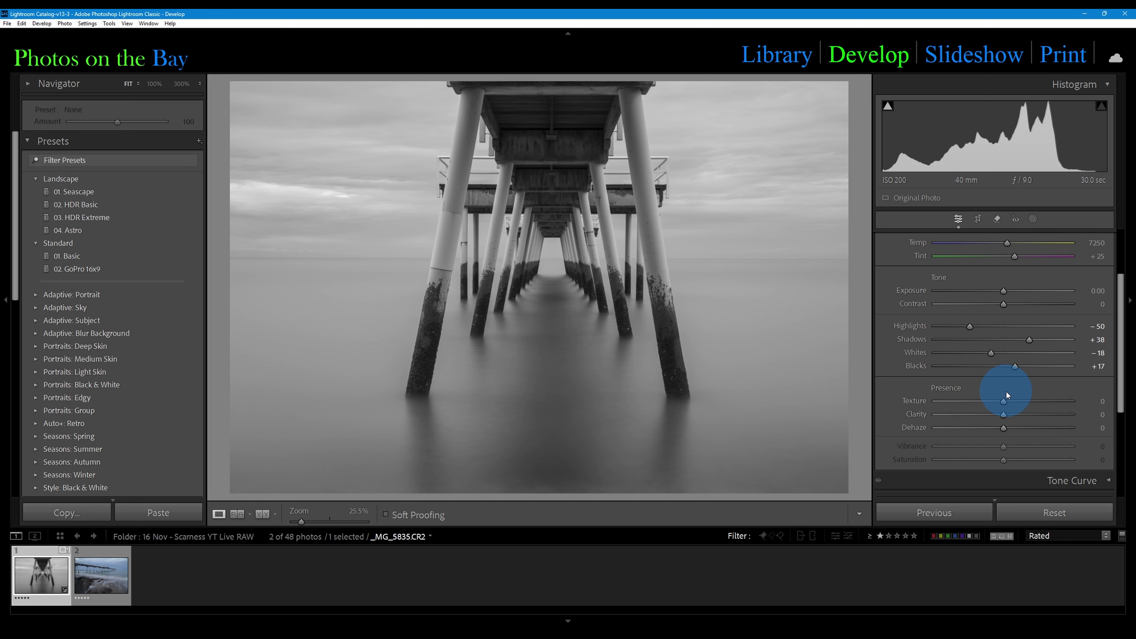
{"action": "left_click_drag", "start_coordinate": [1007, 404], "coordinate": [994, 404]}
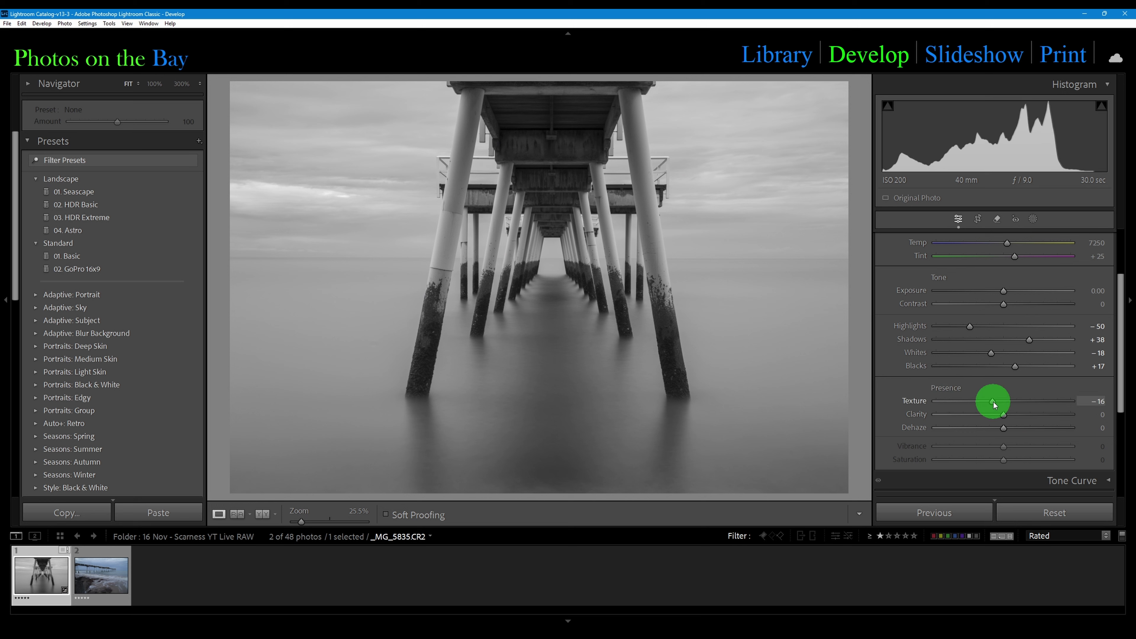
{"action": "left_click_drag", "start_coordinate": [1004, 417], "coordinate": [994, 418]}
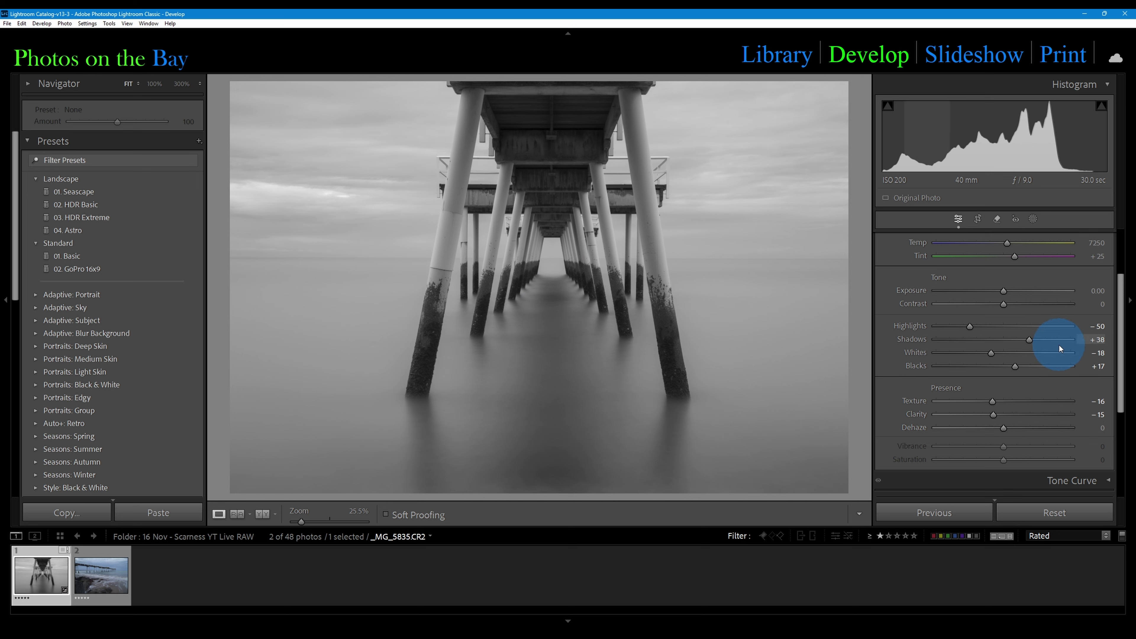
{"action": "mouse_move", "coordinate": [1005, 304]}
{"action": "left_mouse_down"}
{"action": "mouse_move", "coordinate": [1036, 305]}
{"action": "mouse_move", "coordinate": [1003, 304]}
{"action": "mouse_move", "coordinate": [1024, 303]}
{"action": "left_mouse_up"}
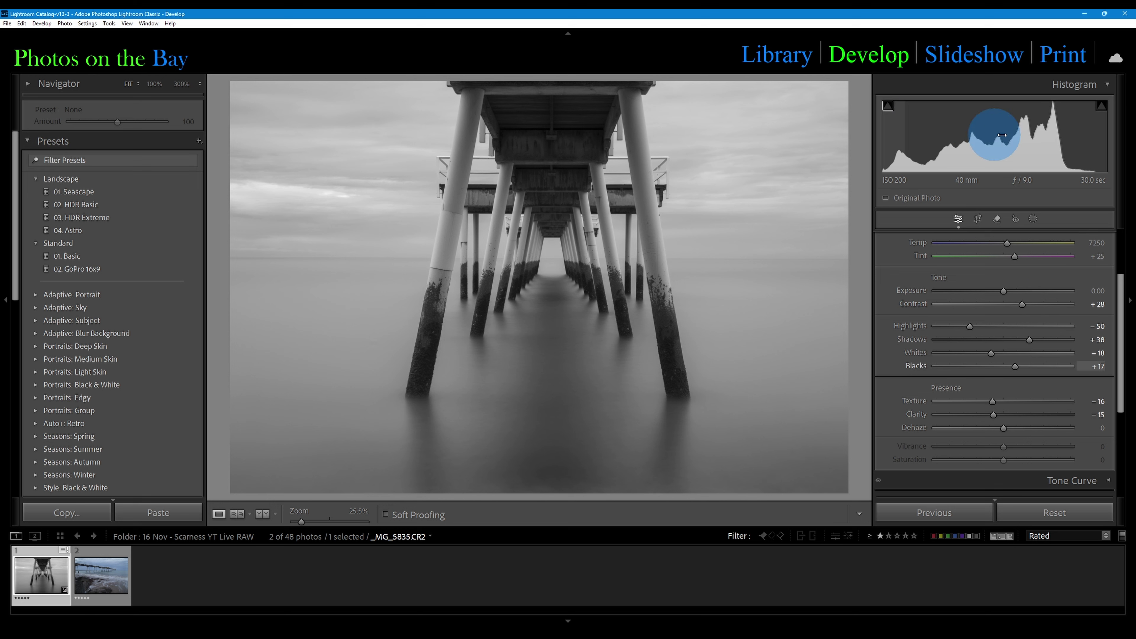
{"action": "left_click", "coordinate": [1102, 107]}
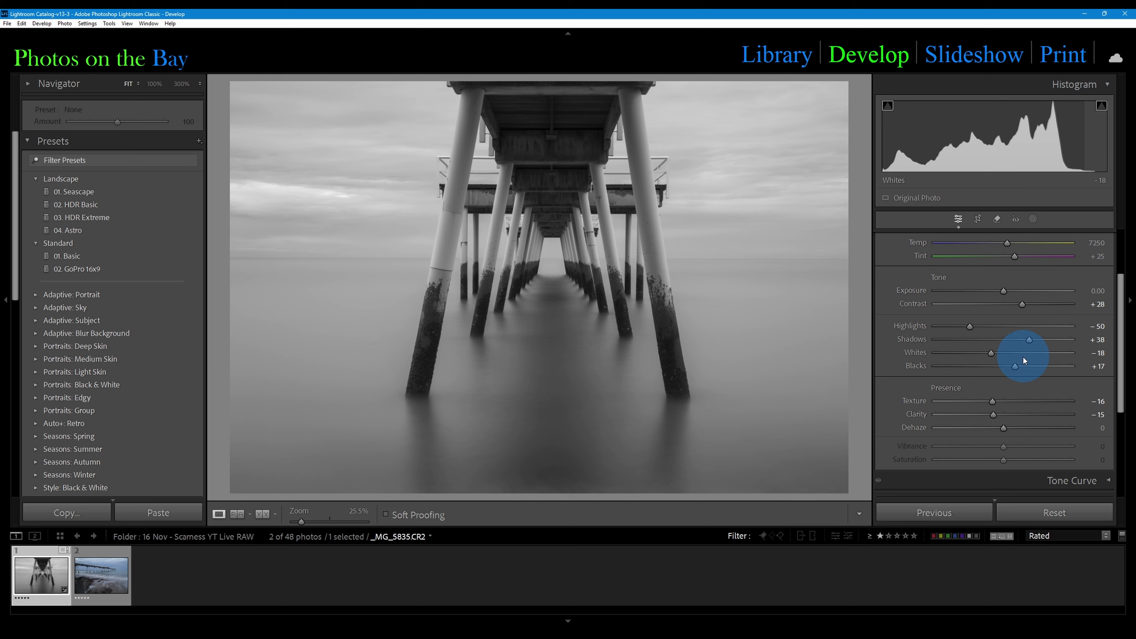
{"action": "scroll", "coordinate": [1023, 357], "scroll_direction": "down", "scroll_amount": 2}
{"action": "scroll", "coordinate": [1023, 357], "scroll_direction": "down", "scroll_amount": 1}
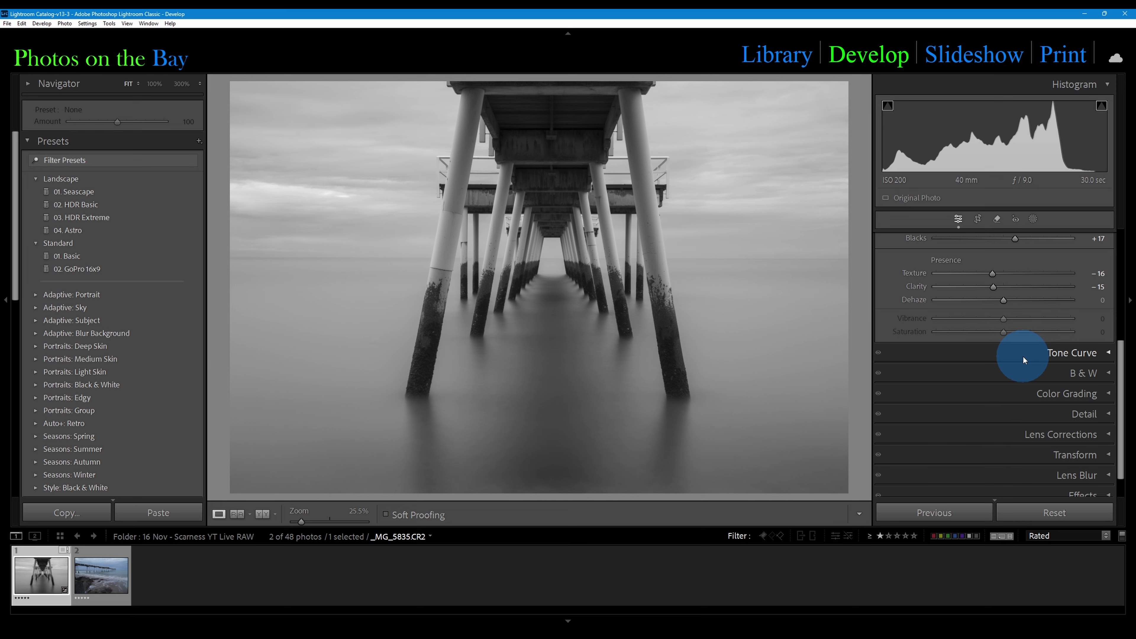
- Move the tone curve's black point in and nudge the white point to deepen shadows
{"action": "left_click", "coordinate": [1109, 354]}
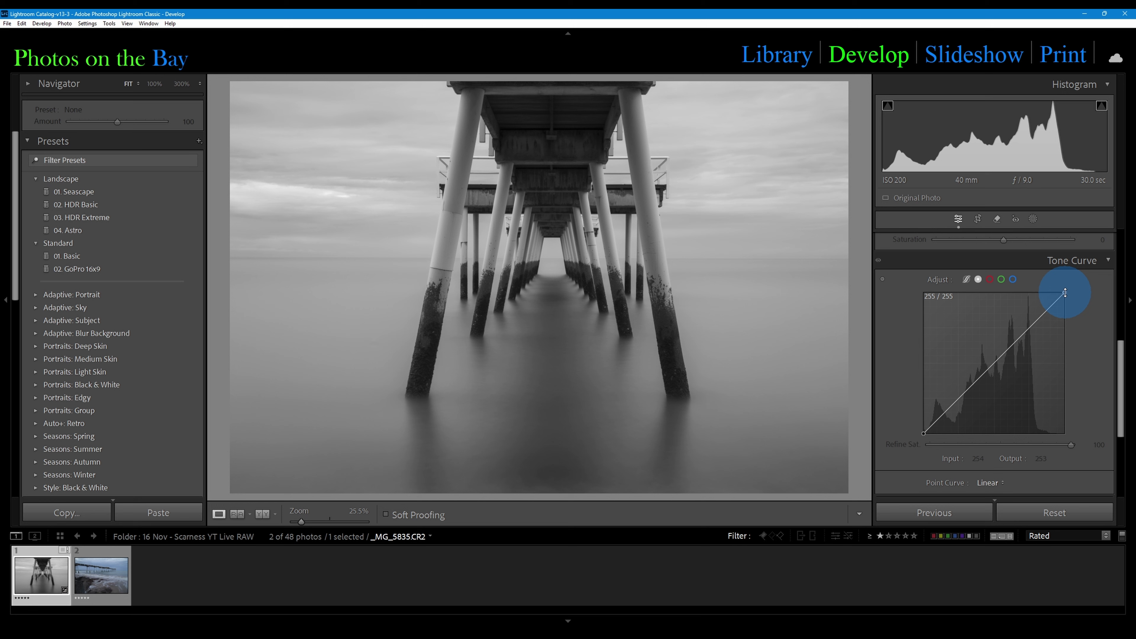
{"action": "left_click", "coordinate": [924, 433]}
{"action": "mouse_move", "coordinate": [924, 436]}
{"action": "left_mouse_down"}
{"action": "mouse_move", "coordinate": [941, 438]}
{"action": "mouse_move", "coordinate": [903, 441]}
{"action": "left_mouse_up"}
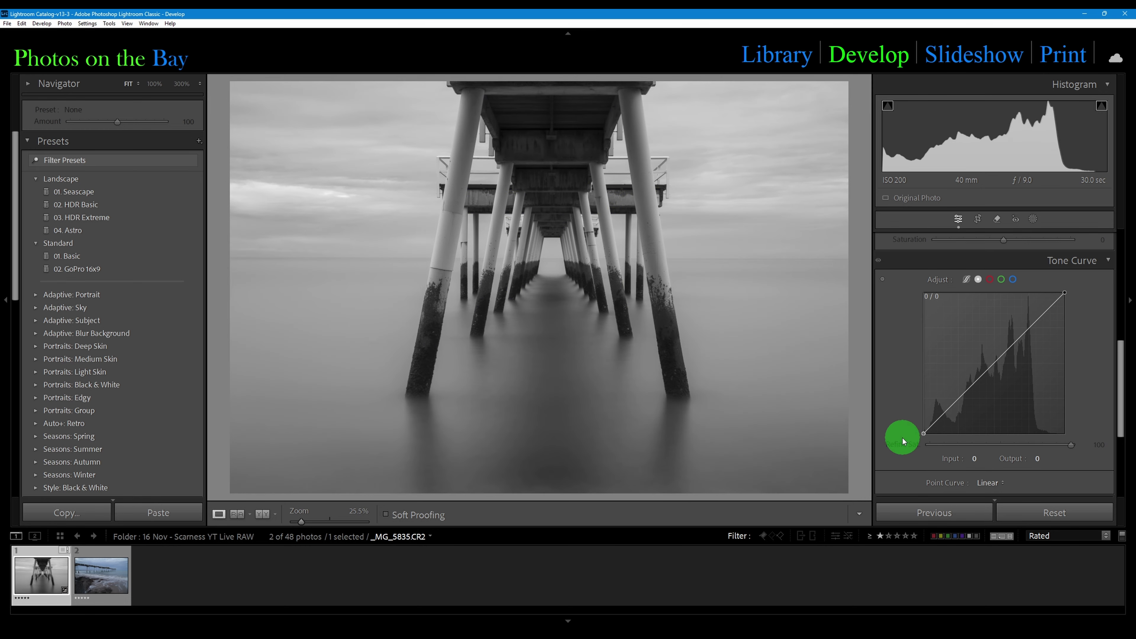
{"action": "mouse_move", "coordinate": [1064, 294]}
{"action": "left_mouse_down"}
{"action": "mouse_move", "coordinate": [1029, 289]}
{"action": "mouse_move", "coordinate": [1078, 288]}
{"action": "mouse_move", "coordinate": [1056, 299]}
{"action": "left_mouse_up"}
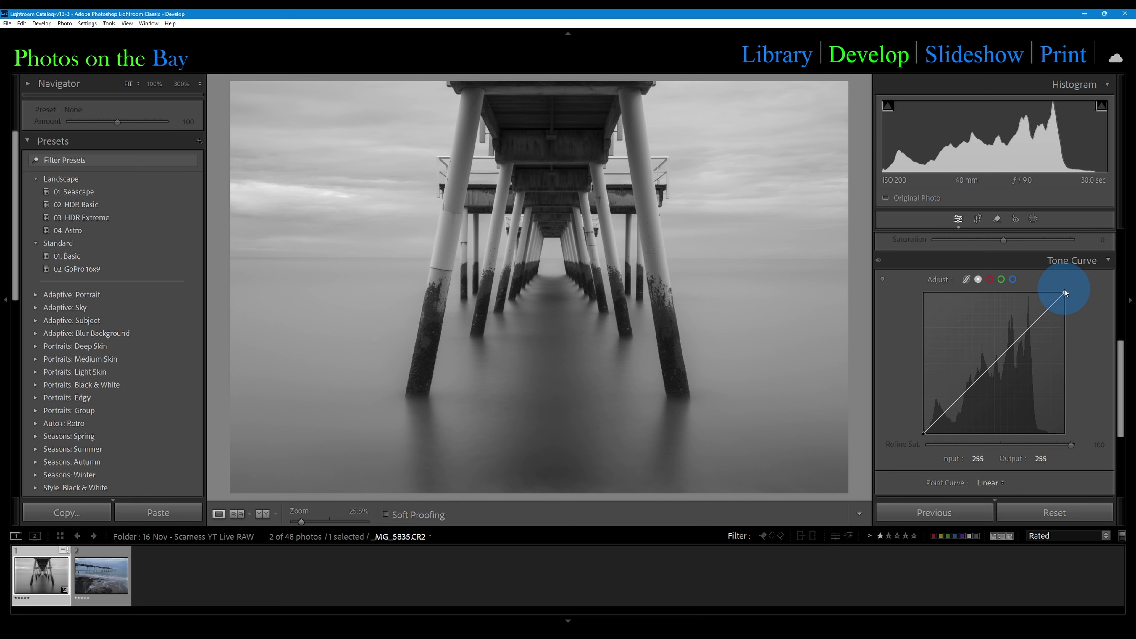
{"action": "mouse_move", "coordinate": [1065, 293]}
{"action": "left_mouse_down"}
{"action": "mouse_move", "coordinate": [1046, 294]}
{"action": "mouse_move", "coordinate": [1057, 293]}
{"action": "left_mouse_up"}
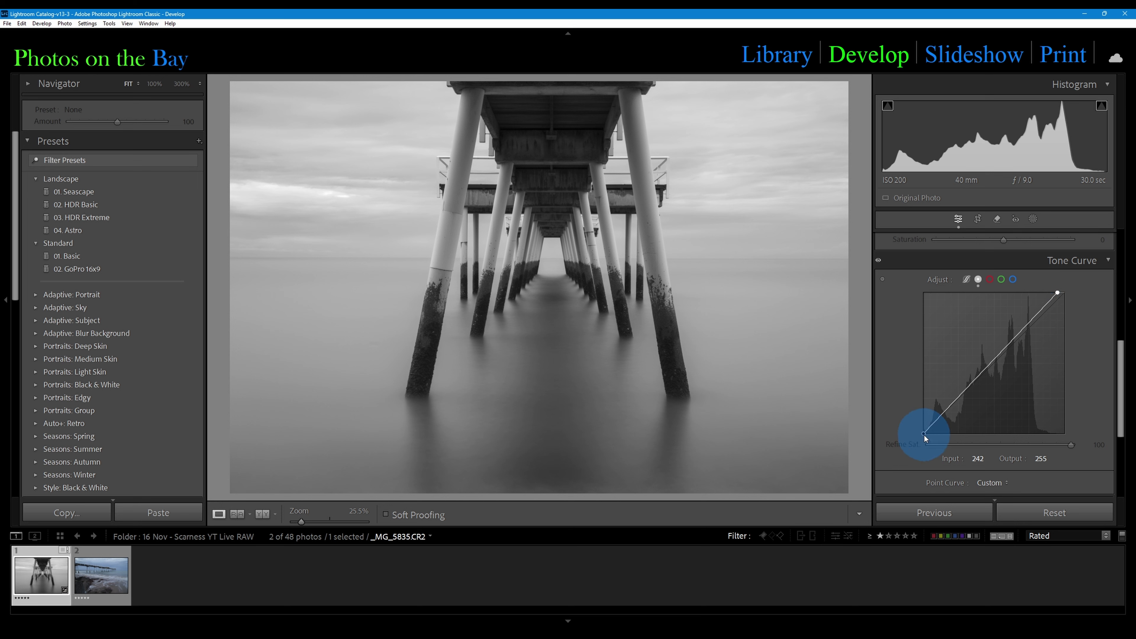
{"action": "left_click_drag", "start_coordinate": [924, 433], "coordinate": [927, 435]}
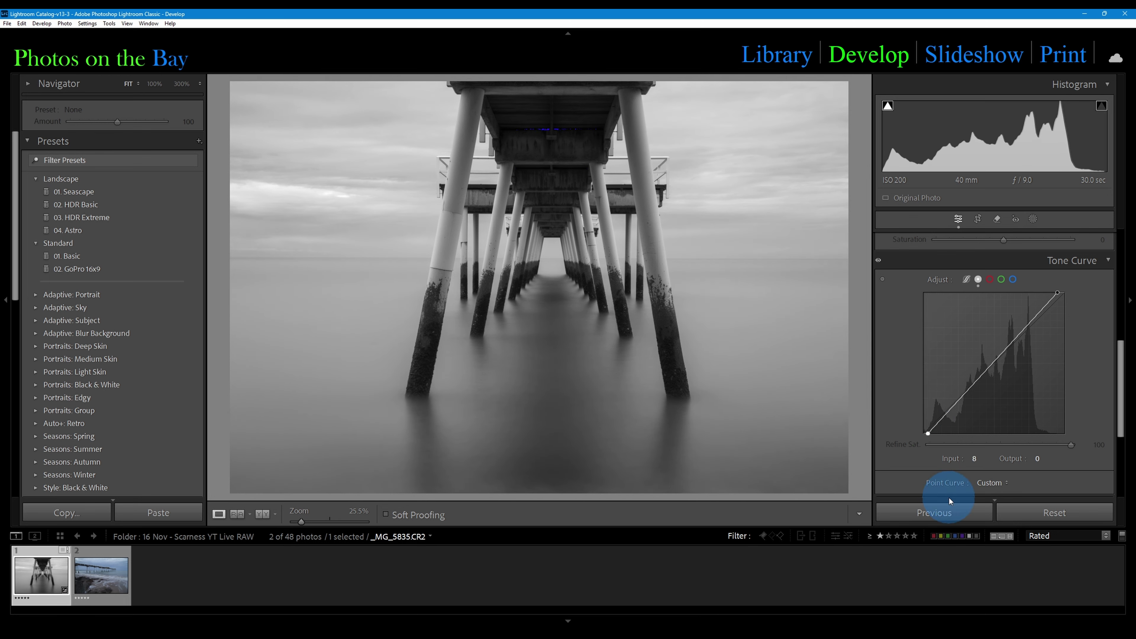
- Add curve points at about 177→200 and 68→64 to complete the S-curve
{"action": "left_click_drag", "start_coordinate": [1024, 326], "coordinate": [1021, 323]}
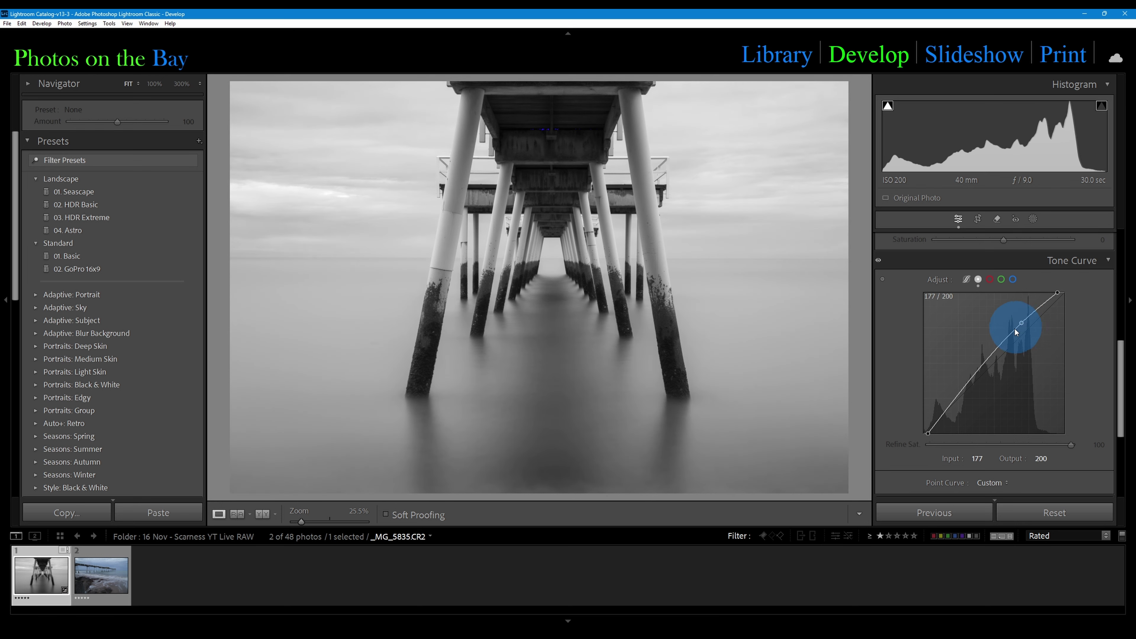
{"action": "left_click", "coordinate": [958, 394]}
{"action": "left_click_drag", "start_coordinate": [958, 399], "coordinate": [962, 401]}
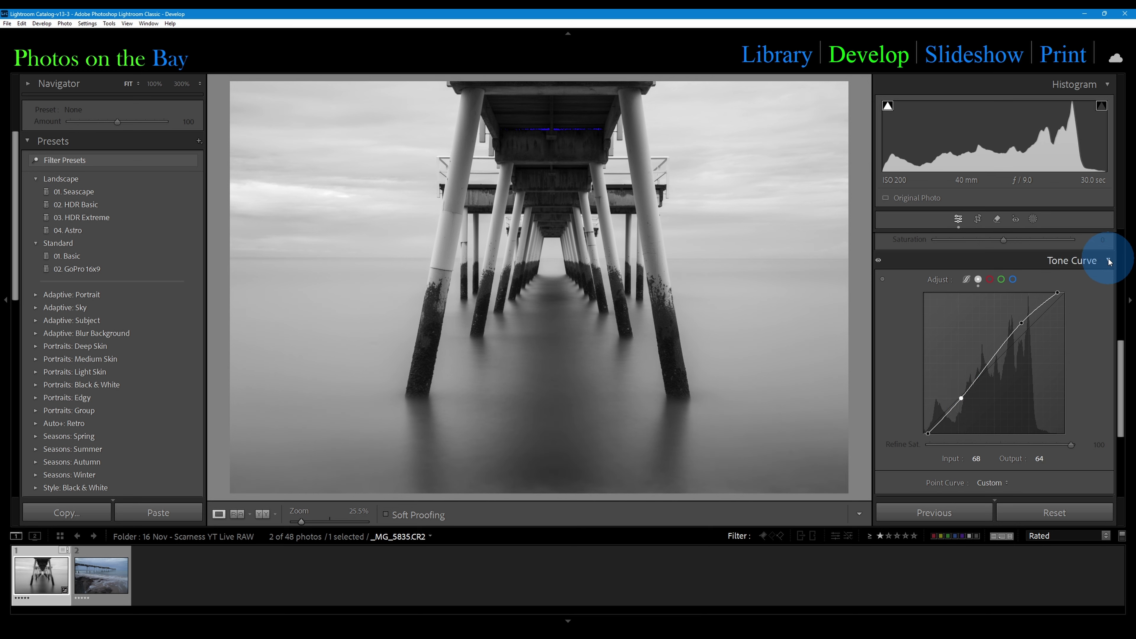
{"action": "left_click", "coordinate": [1098, 261]}
{"action": "scroll", "coordinate": [936, 457], "scroll_direction": "up", "scroll_amount": 5}
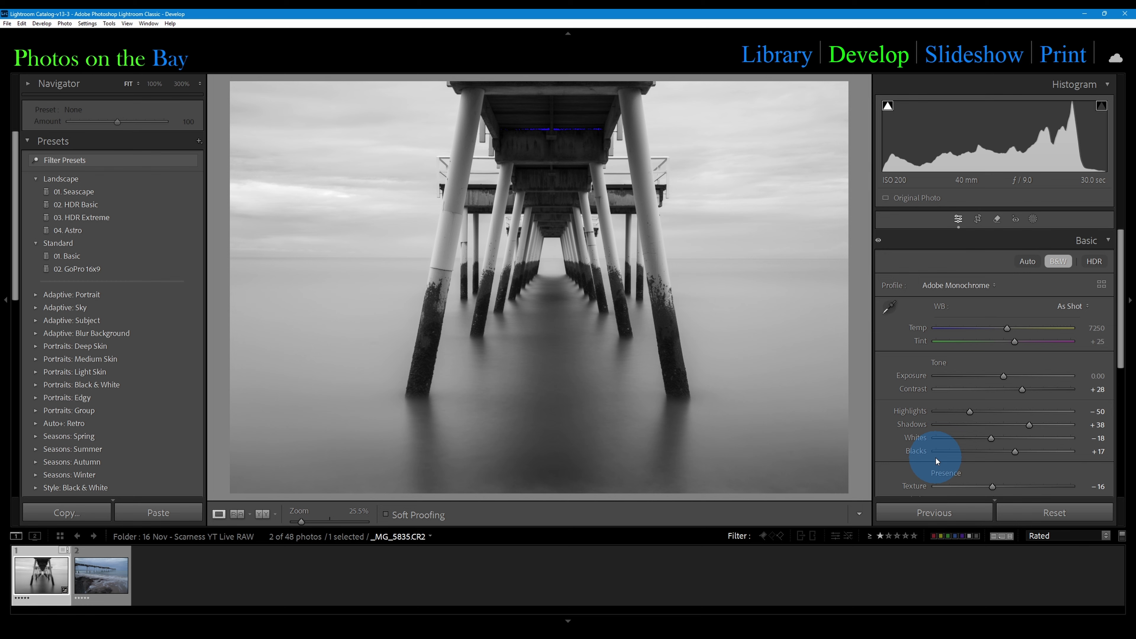
- Compare with the before view, then crop the photo slightly tighter from the bottom at original aspect
{"action": "key", "text": "backslash"}
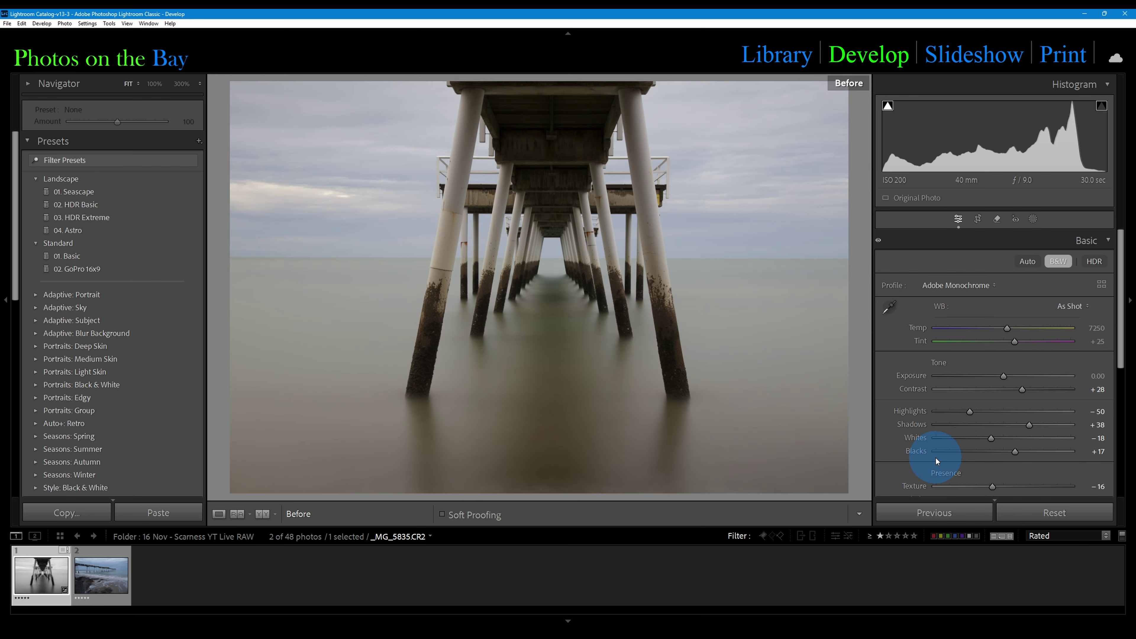
{"action": "key", "text": "backslash"}
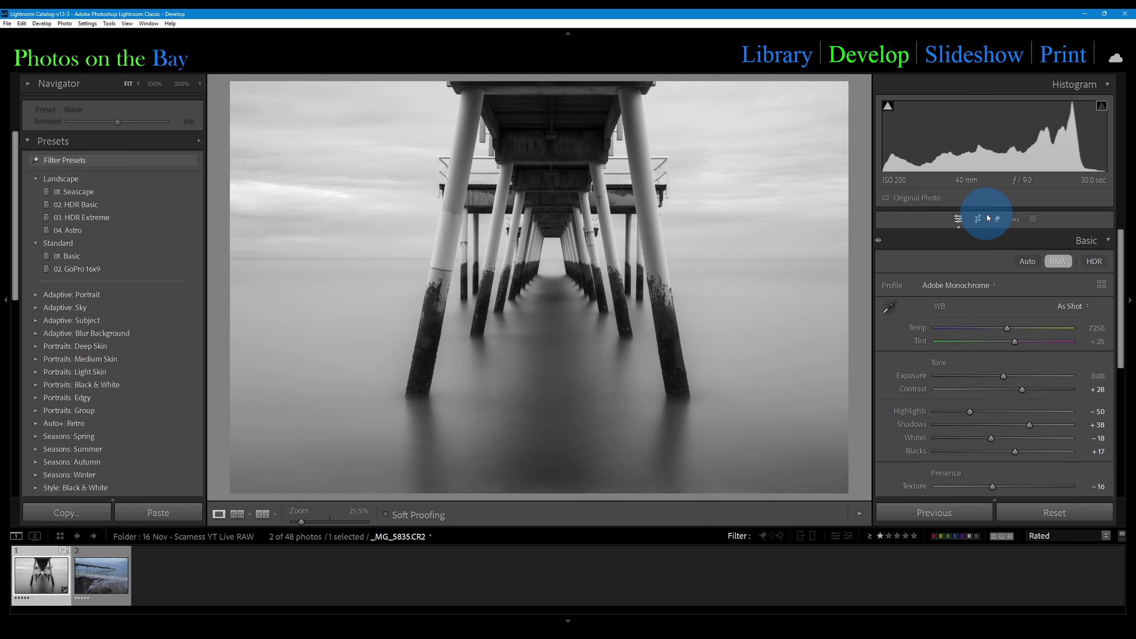
{"action": "left_click", "coordinate": [978, 218]}
{"action": "left_click_drag", "start_coordinate": [538, 489], "coordinate": [541, 459]}
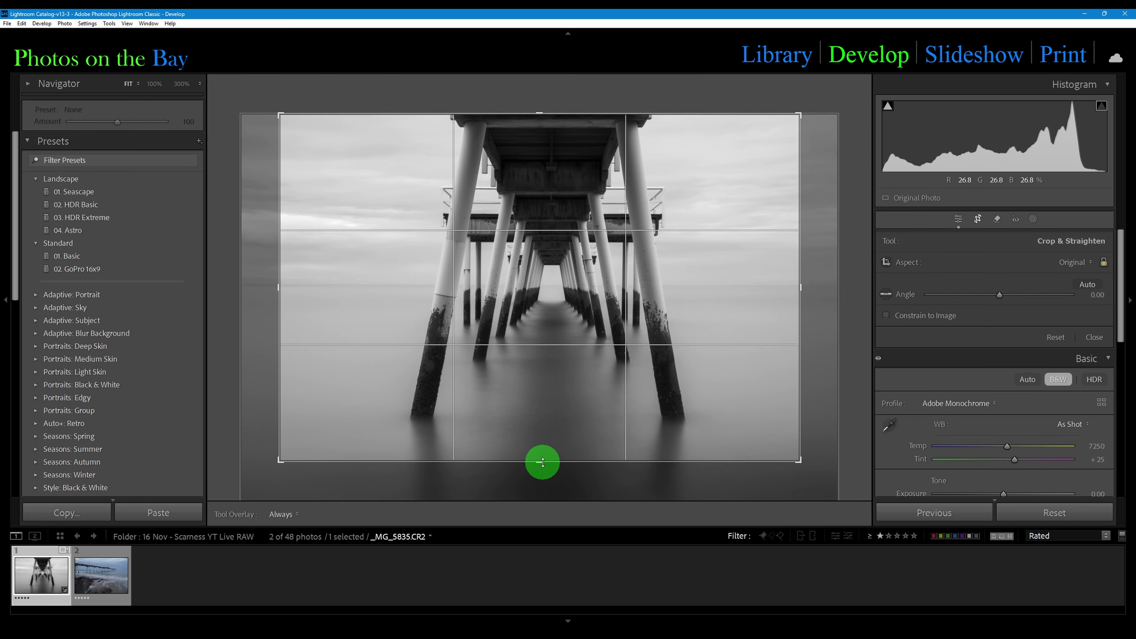
{"action": "left_click_drag", "start_coordinate": [588, 309], "coordinate": [567, 305]}
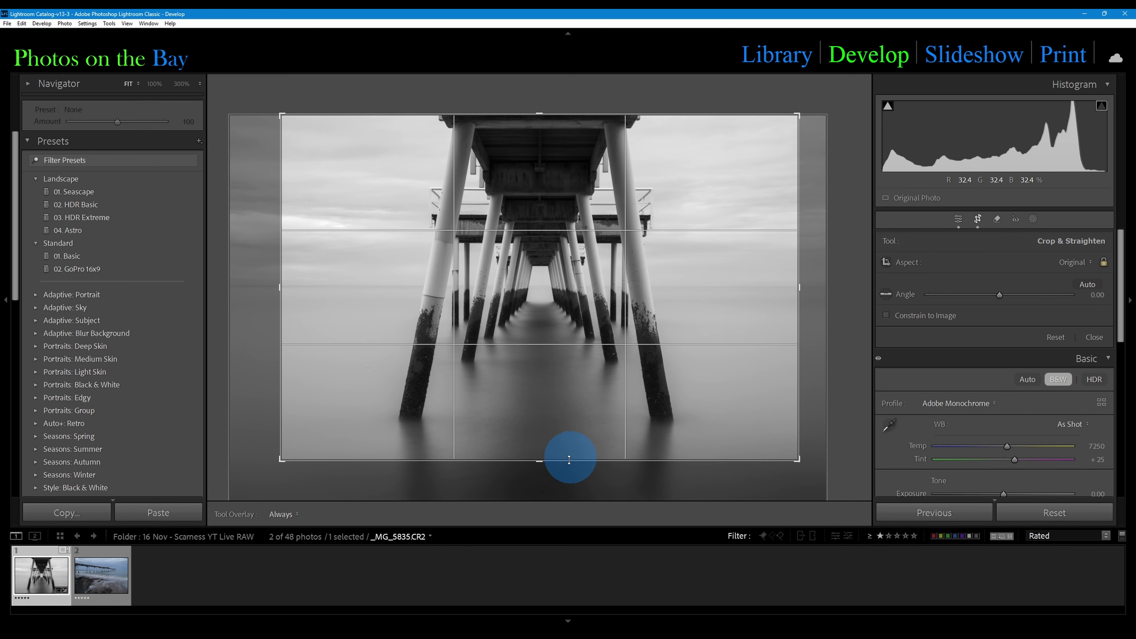
{"action": "left_click_drag", "start_coordinate": [540, 462], "coordinate": [544, 473]}
{"action": "left_click_drag", "start_coordinate": [544, 471], "coordinate": [544, 471]}
{"action": "left_click", "coordinate": [977, 219]}
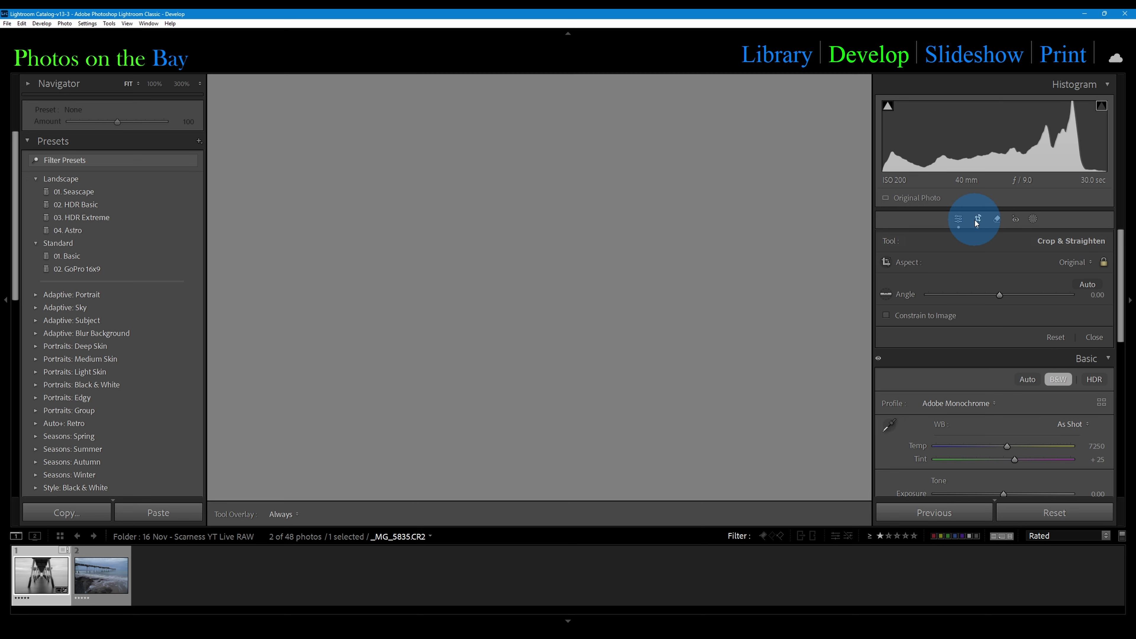
{"action": "left_click", "coordinate": [918, 543]}
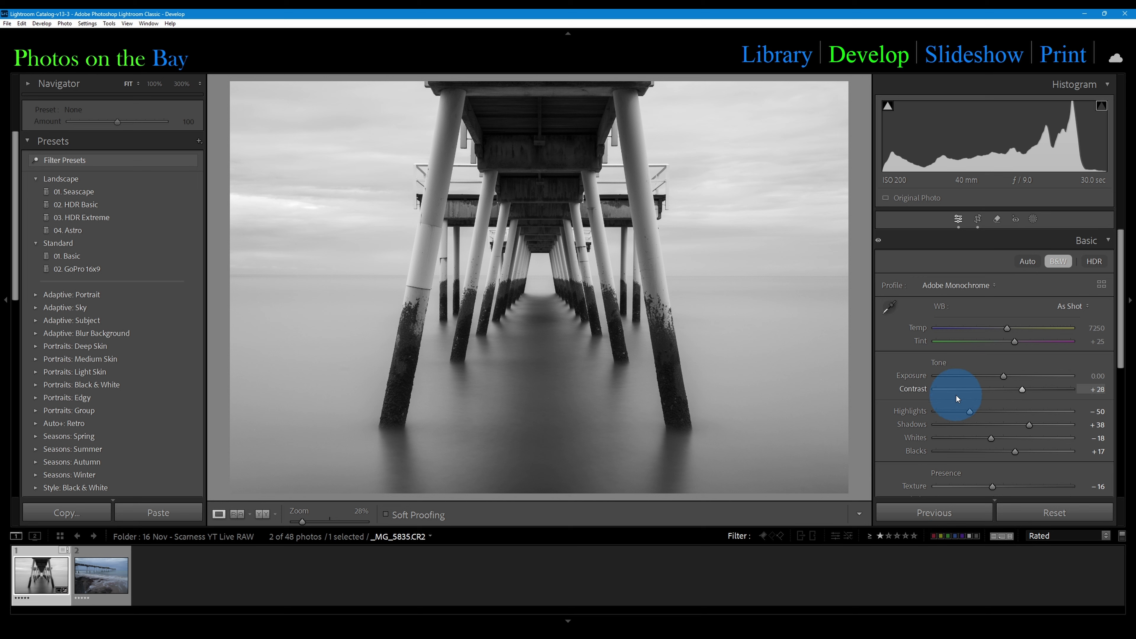
- Expand the Black & White Mix controls and compare in colour before returning to Adobe Monochrome
{"action": "scroll", "coordinate": [1005, 376], "scroll_direction": "down", "scroll_amount": 3}
{"action": "scroll", "coordinate": [1004, 379], "scroll_direction": "down", "scroll_amount": 3}
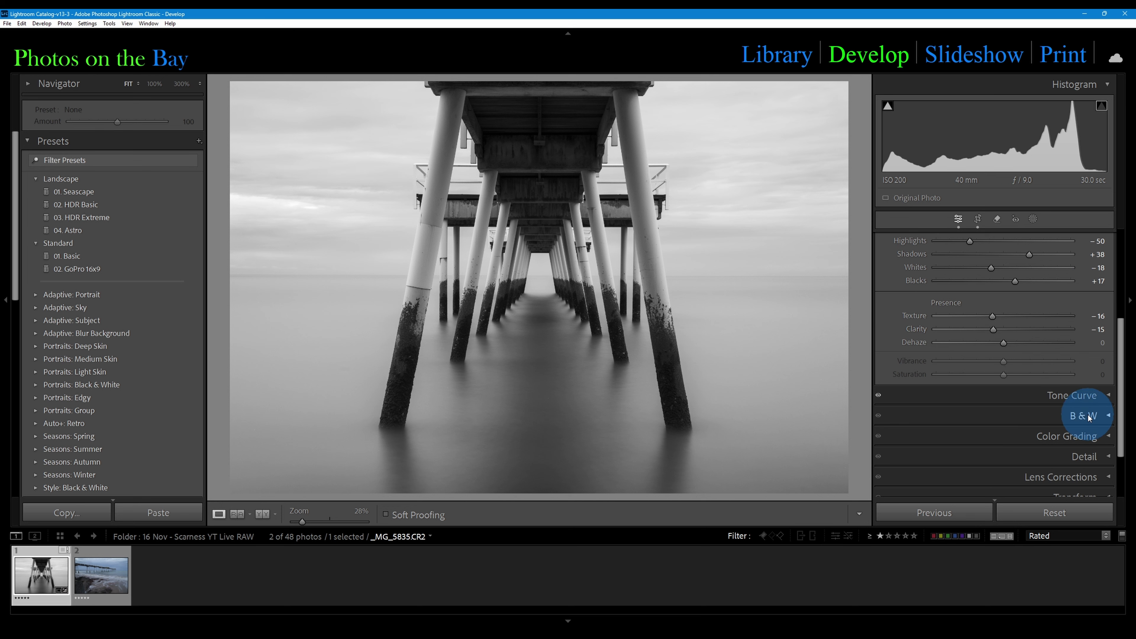
{"action": "scroll", "coordinate": [1089, 418], "scroll_direction": "up", "scroll_amount": 6}
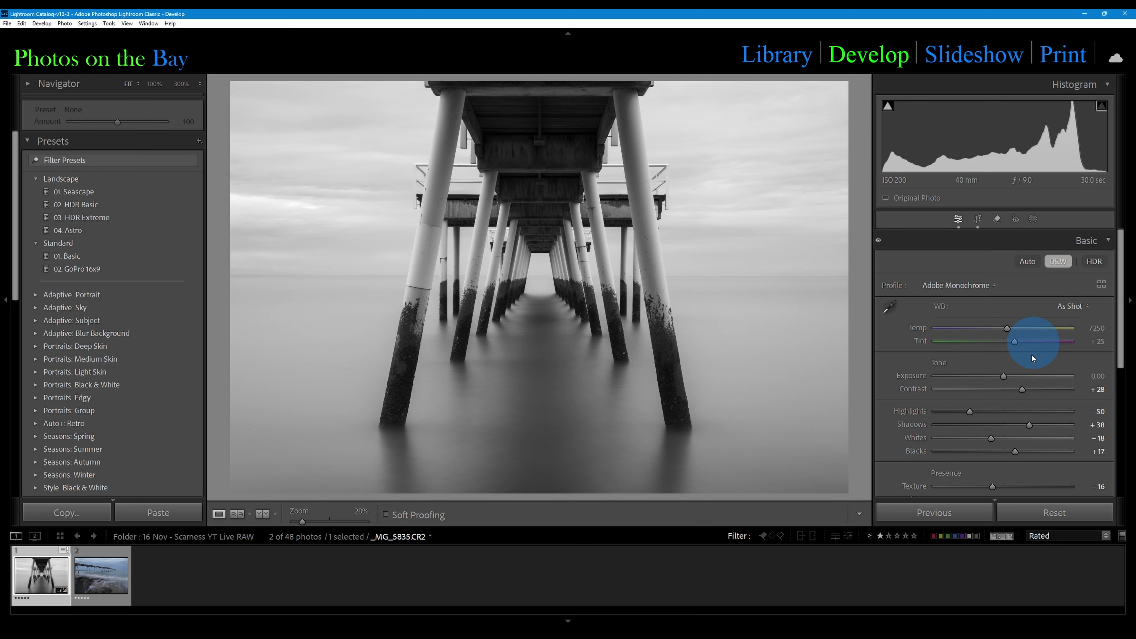
{"action": "scroll", "coordinate": [1036, 335], "scroll_direction": "down", "scroll_amount": 6}
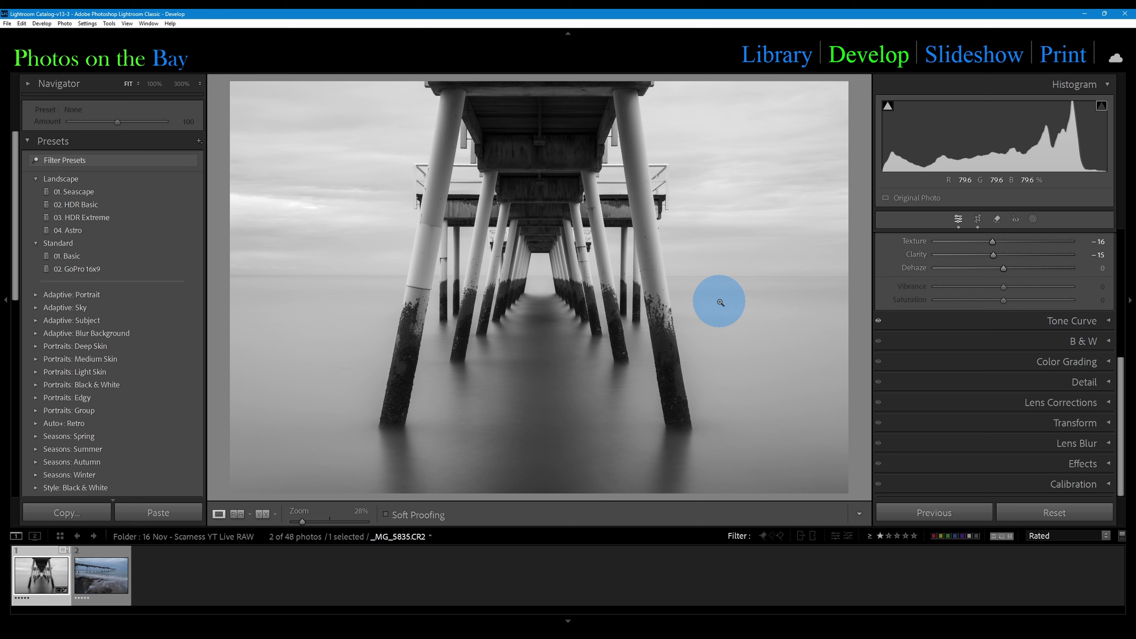
{"action": "left_click", "coordinate": [1106, 342]}
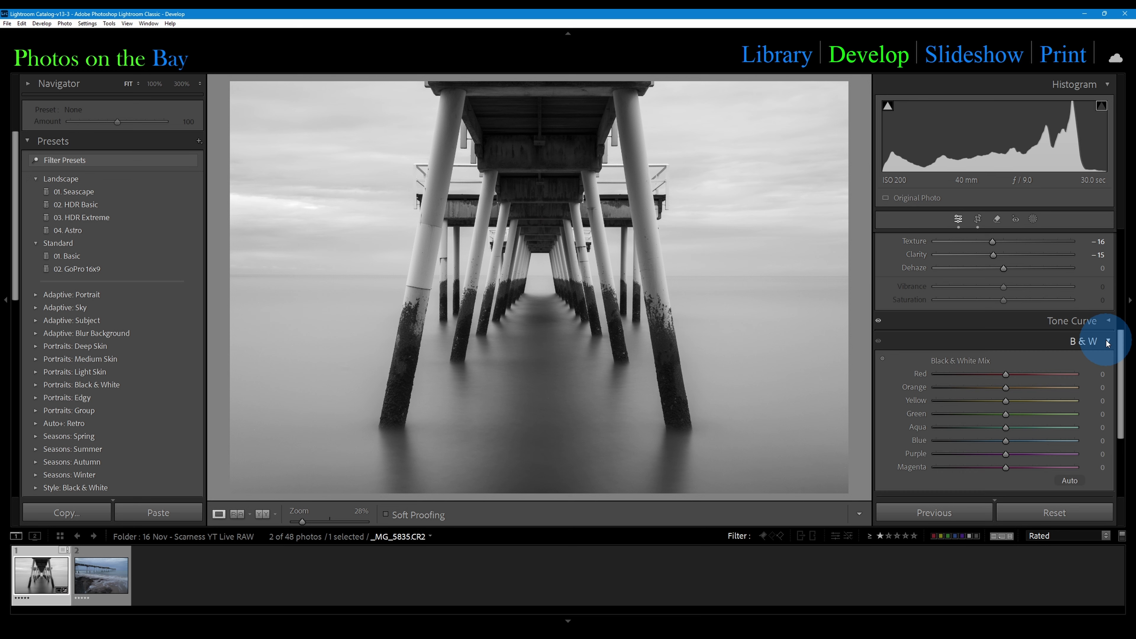
{"action": "scroll", "coordinate": [1104, 340], "scroll_direction": "up", "scroll_amount": 5}
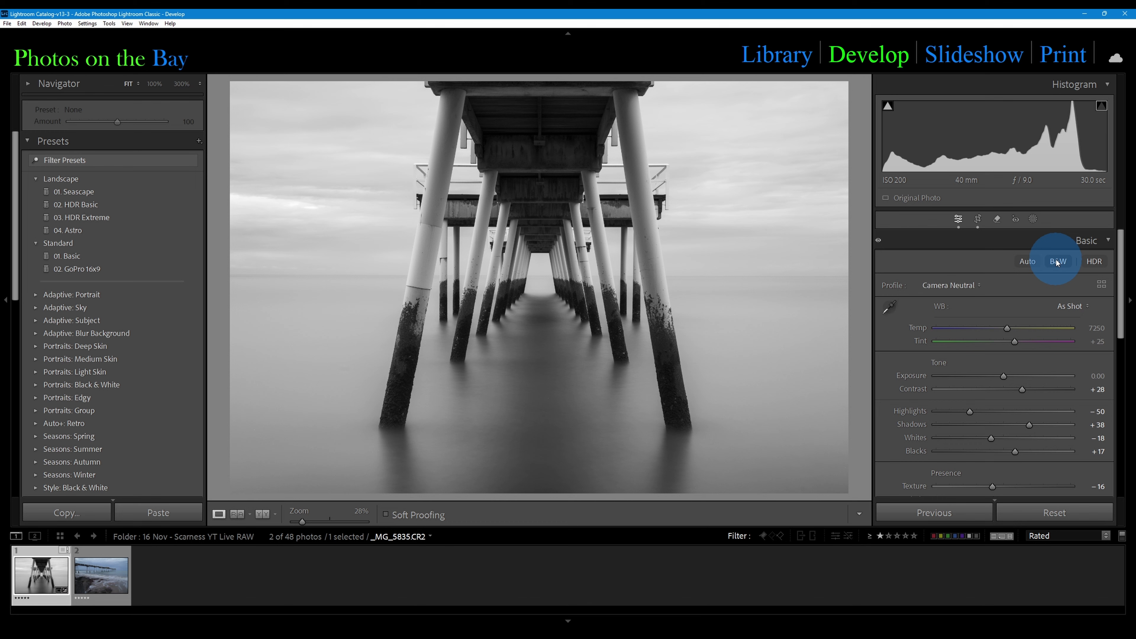
{"action": "left_click", "coordinate": [1058, 262]}
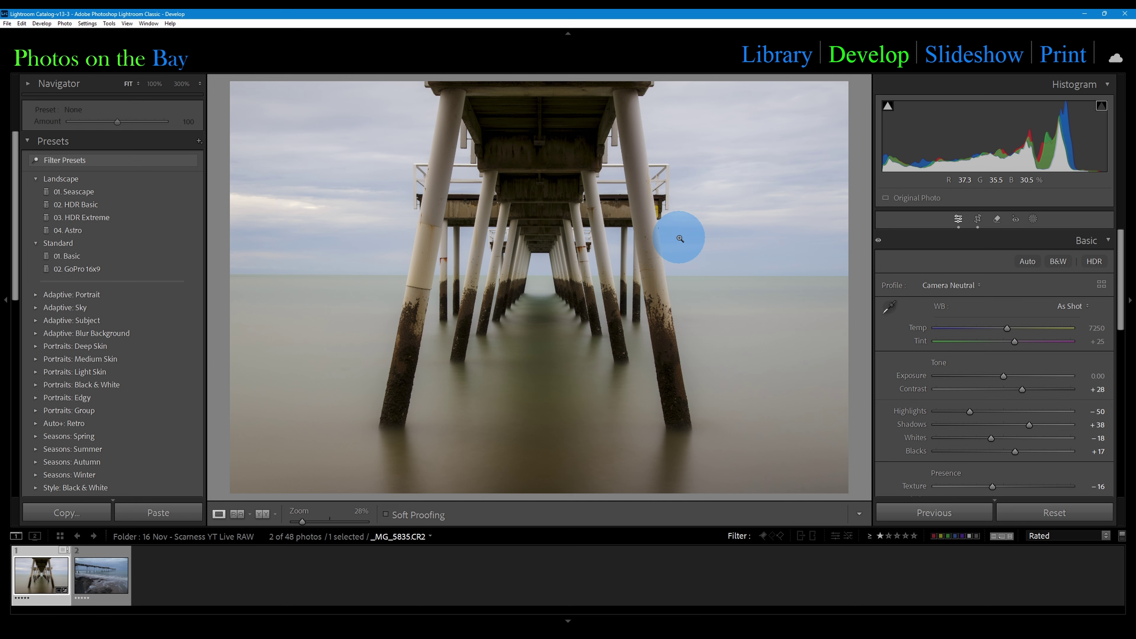
{"action": "left_click", "coordinate": [1059, 261]}
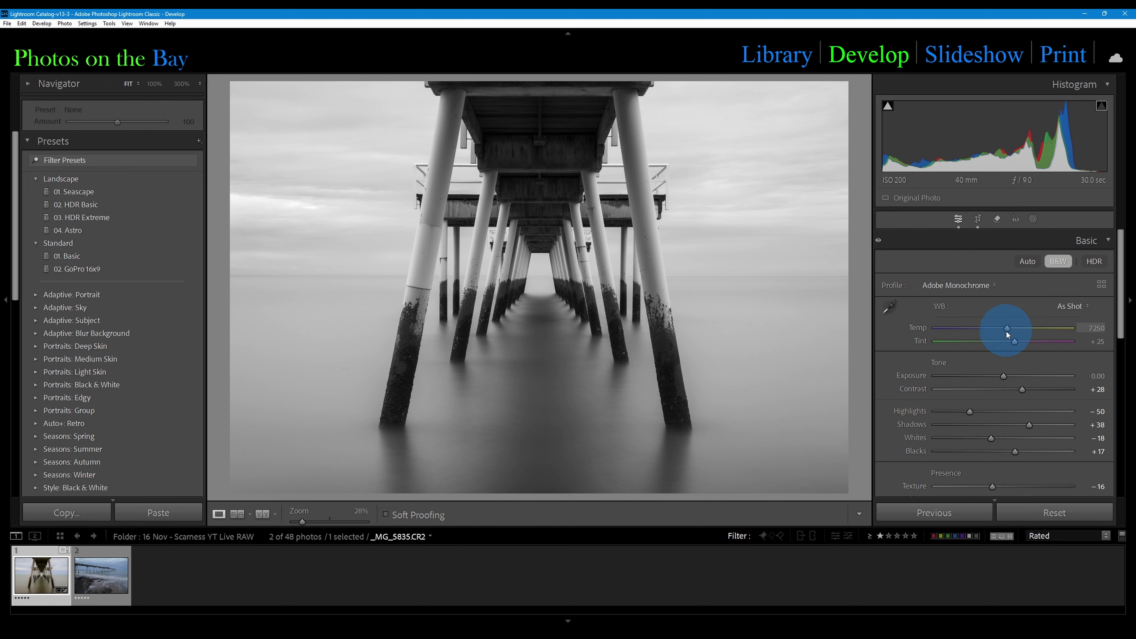
{"action": "scroll", "coordinate": [1005, 335], "scroll_direction": "down", "scroll_amount": 10}
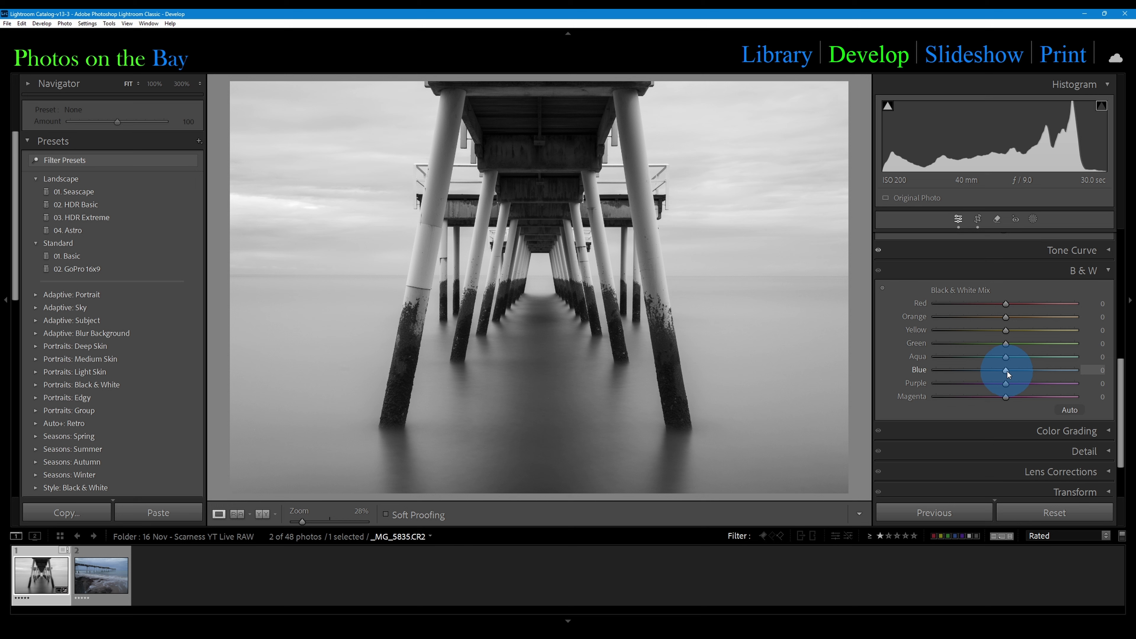
- Set the B&W mix to Blue -37, Orange +20, Yellow +37 and Purple +10
{"action": "left_click_drag", "start_coordinate": [1008, 372], "coordinate": [981, 371]}
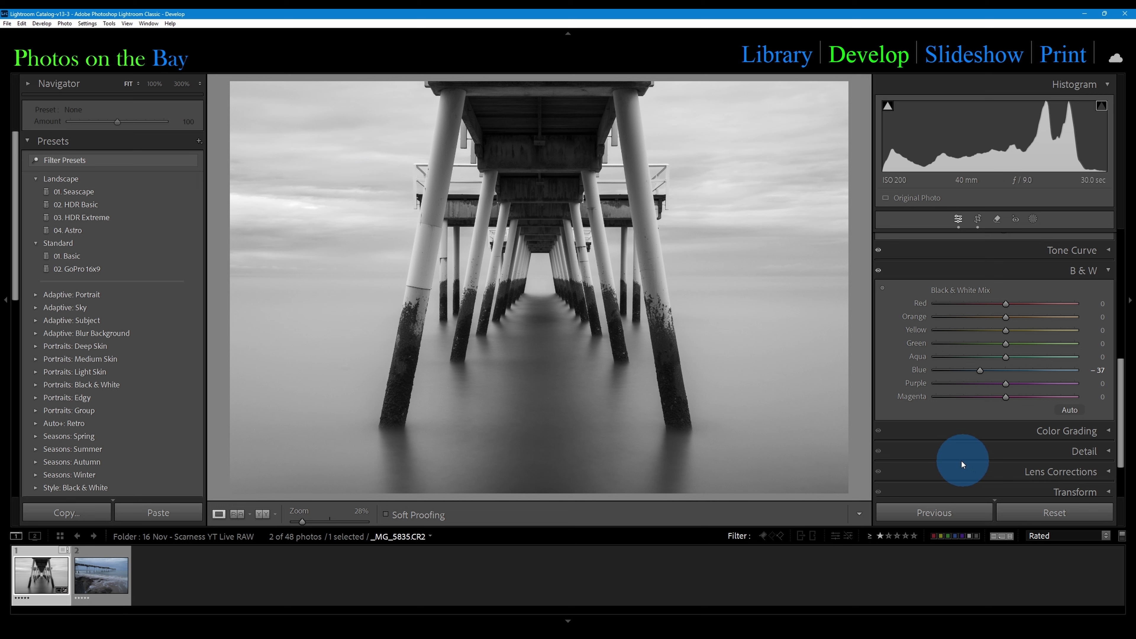
{"action": "mouse_move", "coordinate": [982, 371]}
{"action": "left_mouse_down"}
{"action": "mouse_move", "coordinate": [941, 371]}
{"action": "mouse_move", "coordinate": [1010, 369]}
{"action": "mouse_move", "coordinate": [983, 371]}
{"action": "left_mouse_up"}
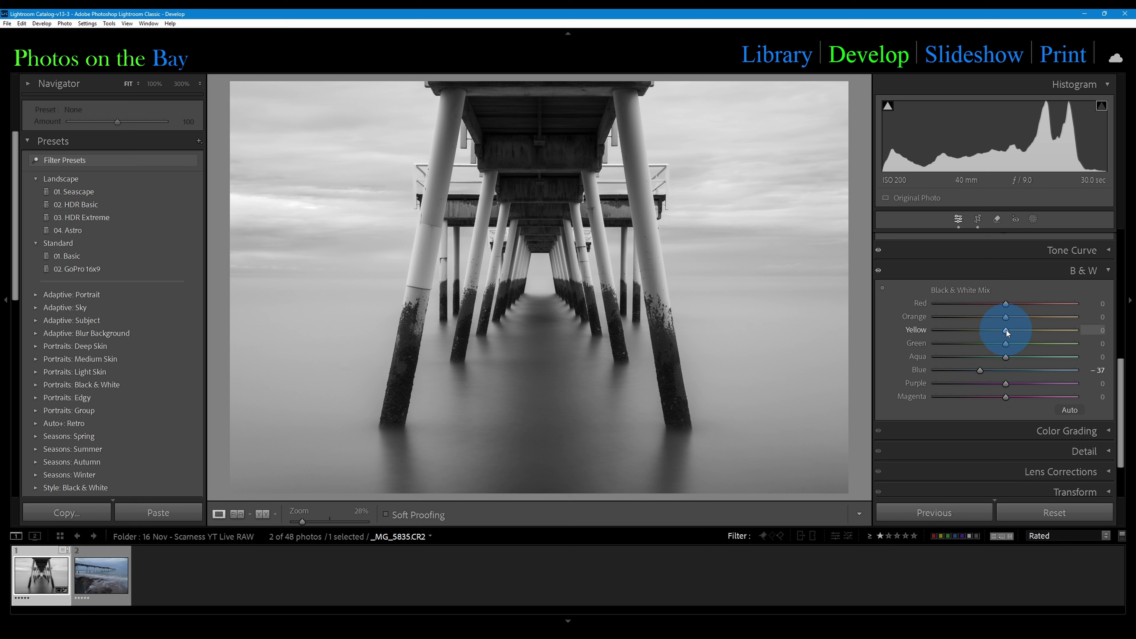
{"action": "mouse_move", "coordinate": [1007, 330]}
{"action": "left_mouse_down"}
{"action": "mouse_move", "coordinate": [986, 335]}
{"action": "mouse_move", "coordinate": [1032, 334]}
{"action": "mouse_move", "coordinate": [980, 336]}
{"action": "mouse_move", "coordinate": [1045, 331]}
{"action": "mouse_move", "coordinate": [1015, 334]}
{"action": "mouse_move", "coordinate": [1032, 332]}
{"action": "mouse_move", "coordinate": [1004, 318]}
{"action": "mouse_move", "coordinate": [1029, 318]}
{"action": "mouse_move", "coordinate": [992, 326]}
{"action": "mouse_move", "coordinate": [1019, 318]}
{"action": "left_mouse_up"}
{"action": "left_click", "coordinate": [1006, 317]}
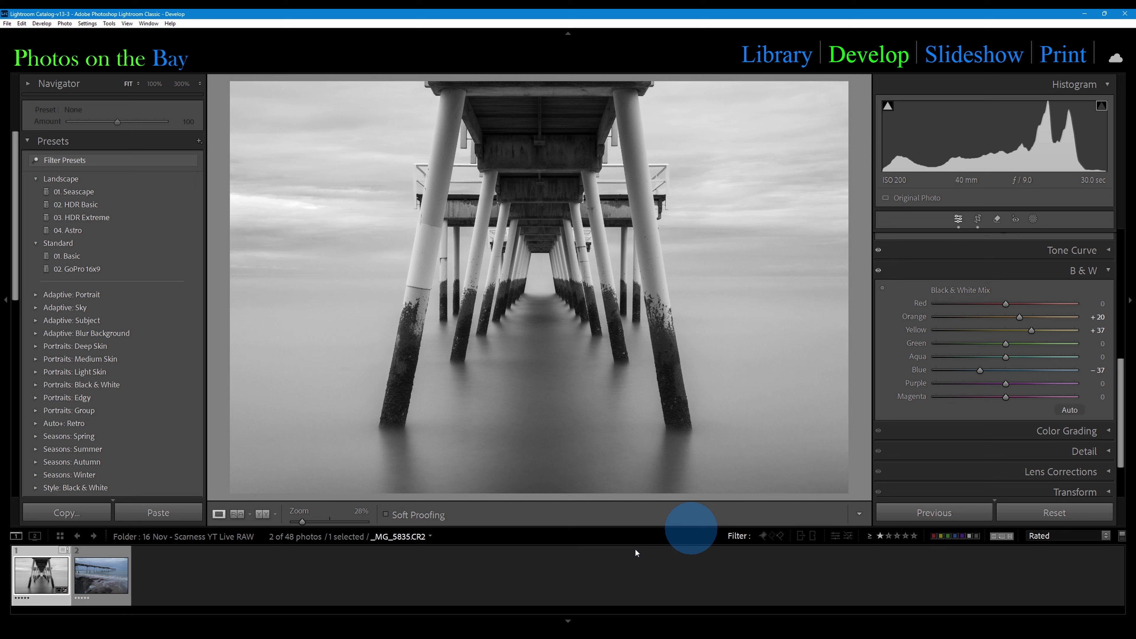
{"action": "left_click_drag", "start_coordinate": [1007, 381], "coordinate": [1027, 356]}
{"action": "scroll", "coordinate": [1008, 399], "scroll_direction": "up", "scroll_amount": 10}
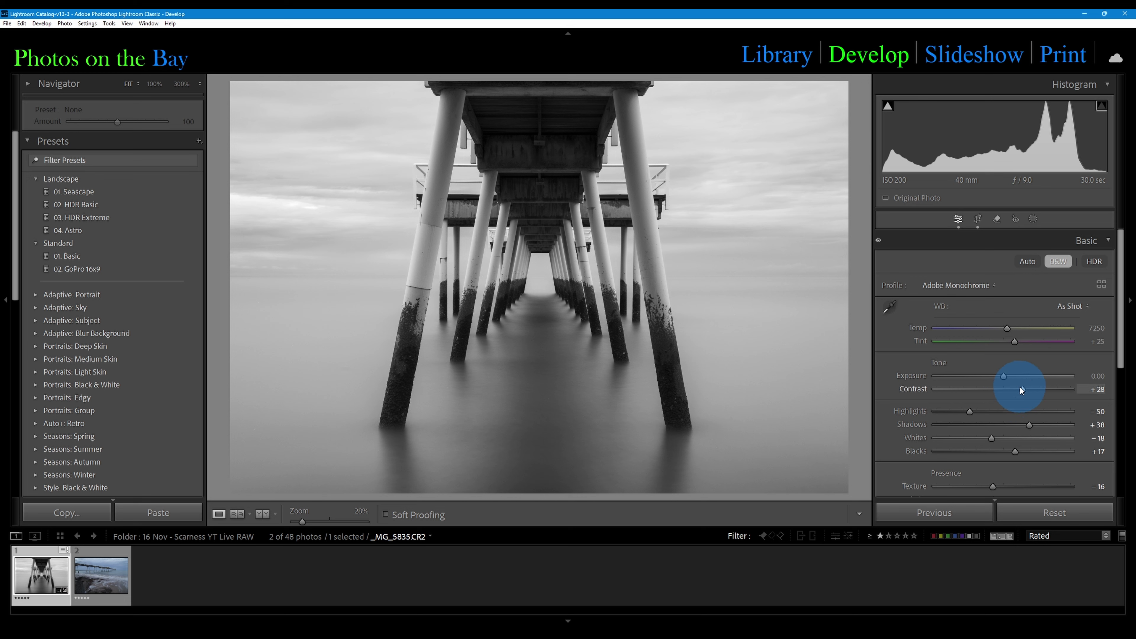
- In Lightroom, set Basic Contrast to +36 and the B&W Yellow mix to +27
{"action": "left_click_drag", "start_coordinate": [1023, 391], "coordinate": [978, 397]}
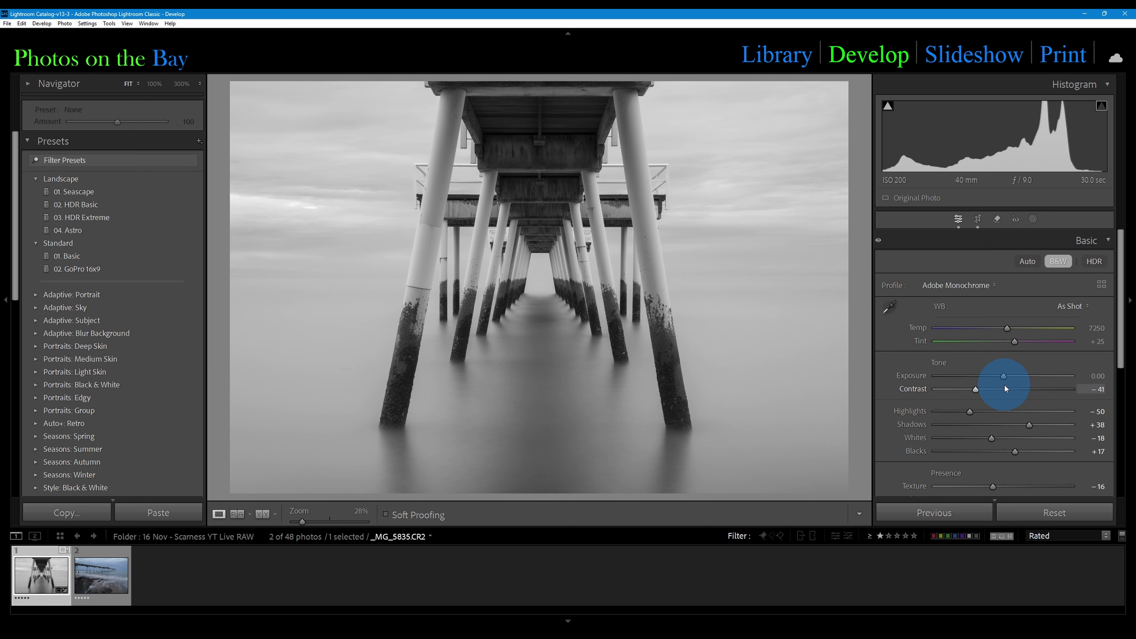
{"action": "left_click_drag", "start_coordinate": [986, 392], "coordinate": [1030, 392]}
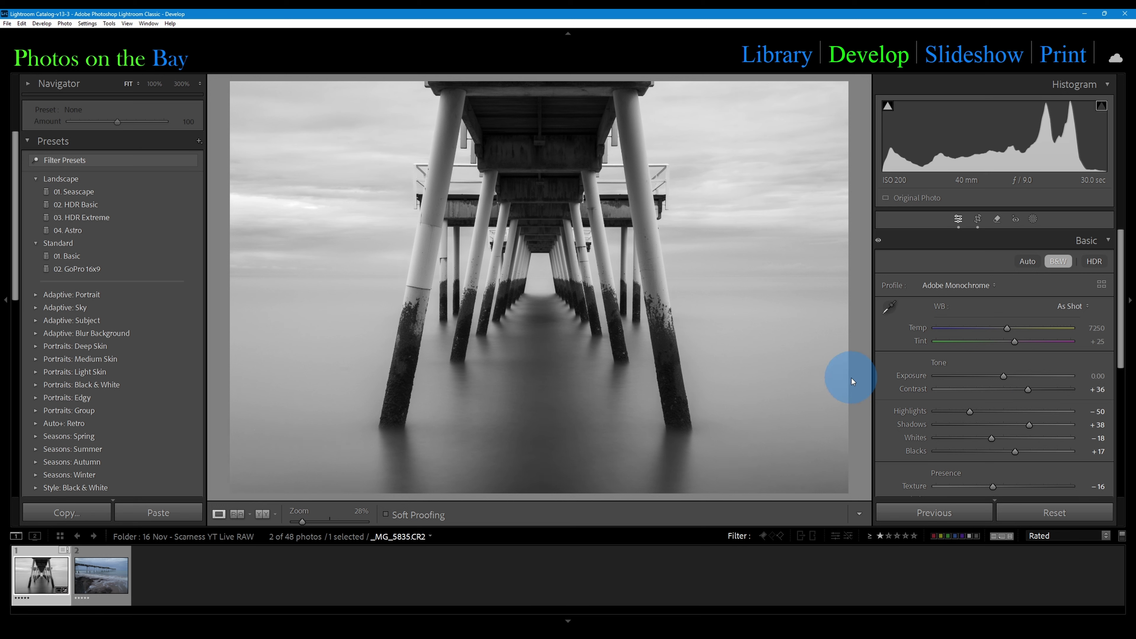
{"action": "scroll", "coordinate": [998, 388], "scroll_direction": "down", "scroll_amount": 3}
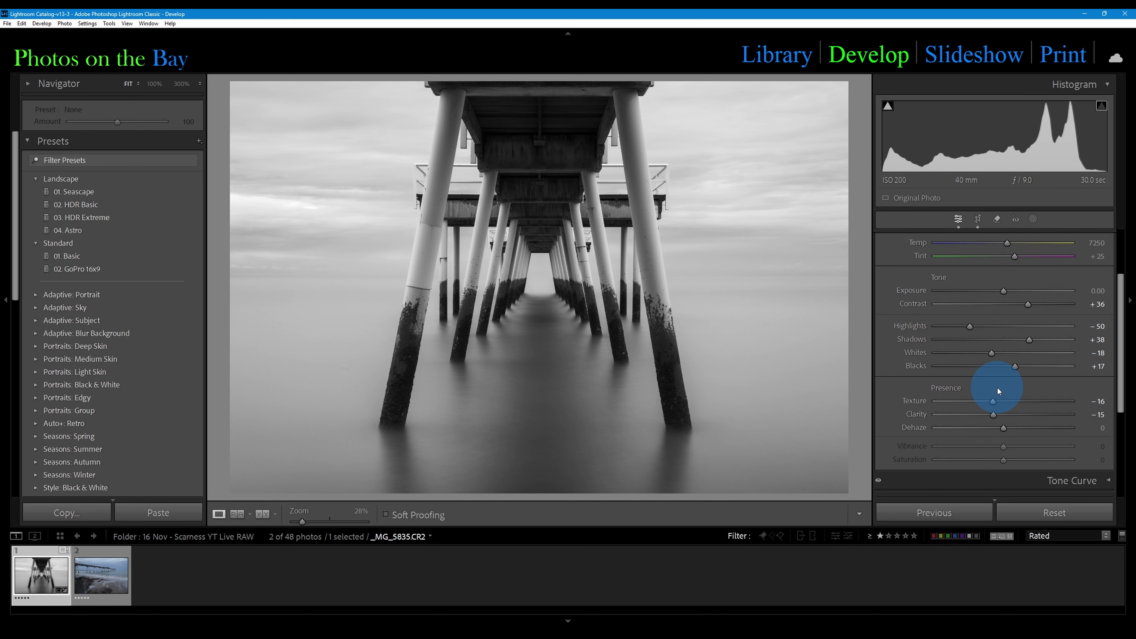
{"action": "scroll", "coordinate": [998, 387], "scroll_direction": "down", "scroll_amount": 4}
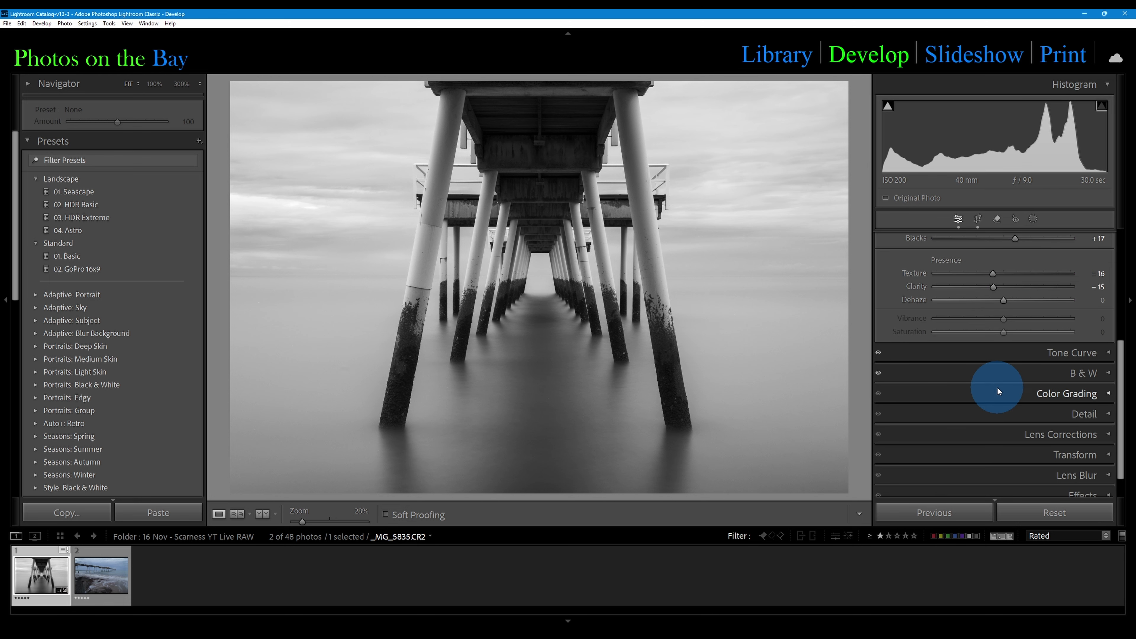
{"action": "left_click", "coordinate": [1091, 381]}
{"action": "mouse_move", "coordinate": [1006, 404]}
{"action": "left_mouse_down"}
{"action": "mouse_move", "coordinate": [1043, 405]}
{"action": "mouse_move", "coordinate": [992, 412]}
{"action": "left_mouse_up"}
{"action": "left_click", "coordinate": [1108, 343]}
{"action": "scroll", "coordinate": [980, 429], "scroll_direction": "up", "scroll_amount": 5}
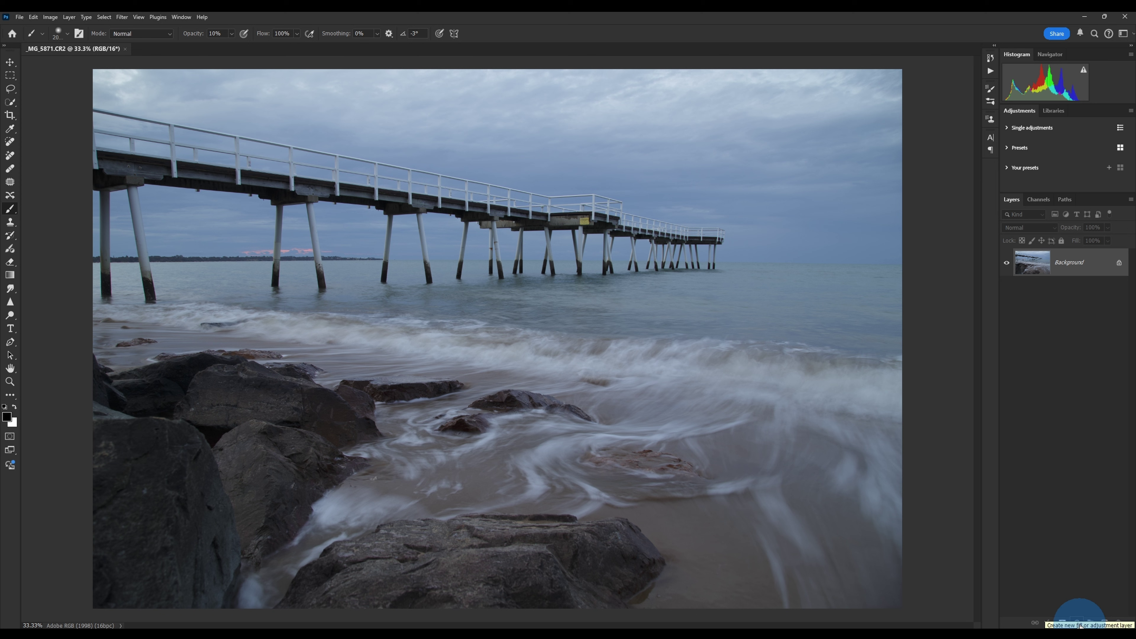
- Add a Black & White adjustment layer and apply its Blue Filter preset
{"action": "left_click", "coordinate": [1078, 624]}
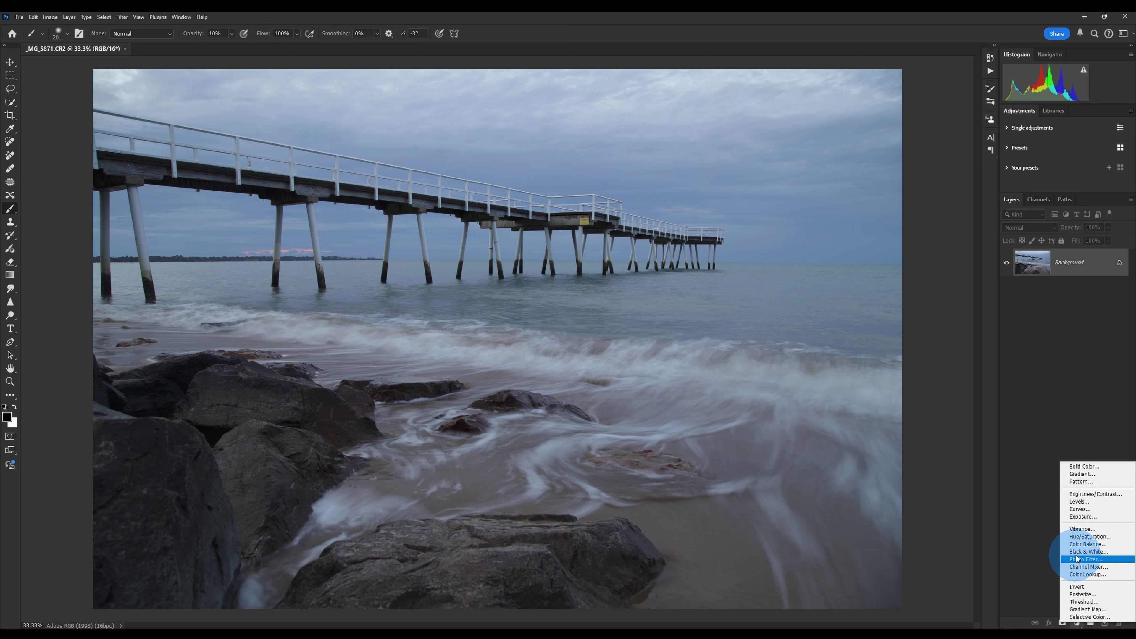
{"action": "left_click", "coordinate": [1094, 553]}
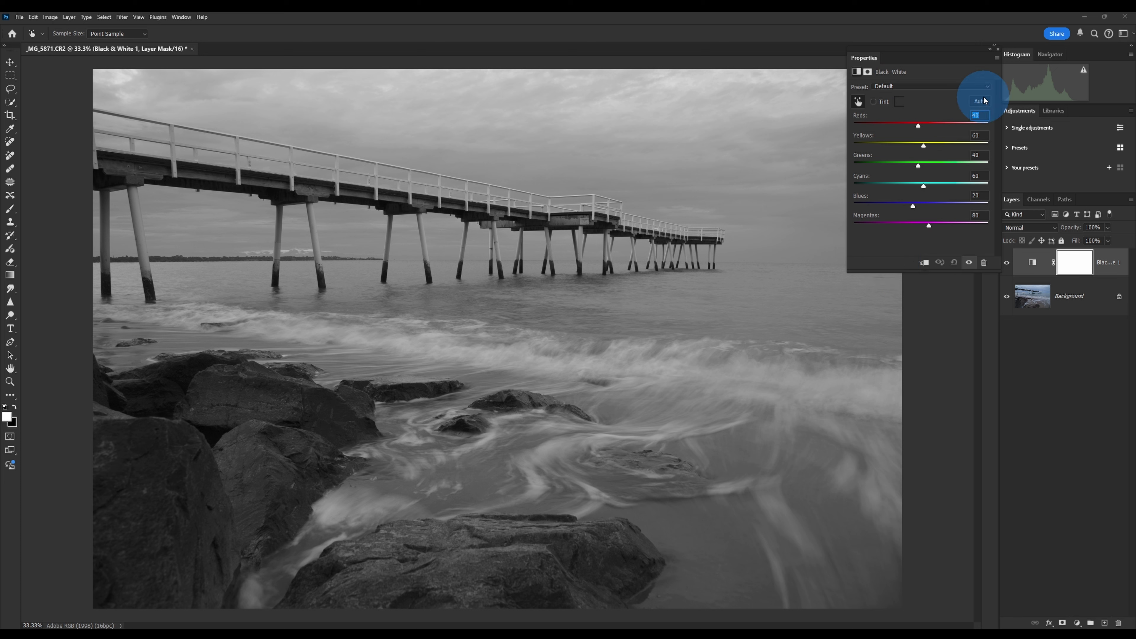
{"action": "left_click", "coordinate": [988, 86]}
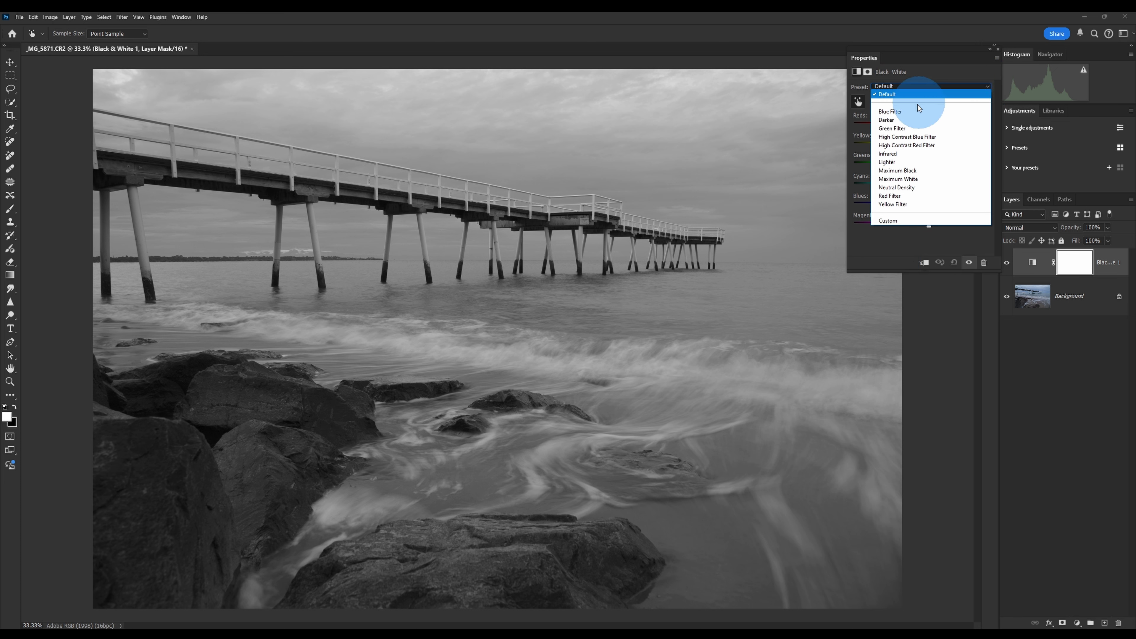
{"action": "left_click", "coordinate": [904, 112]}
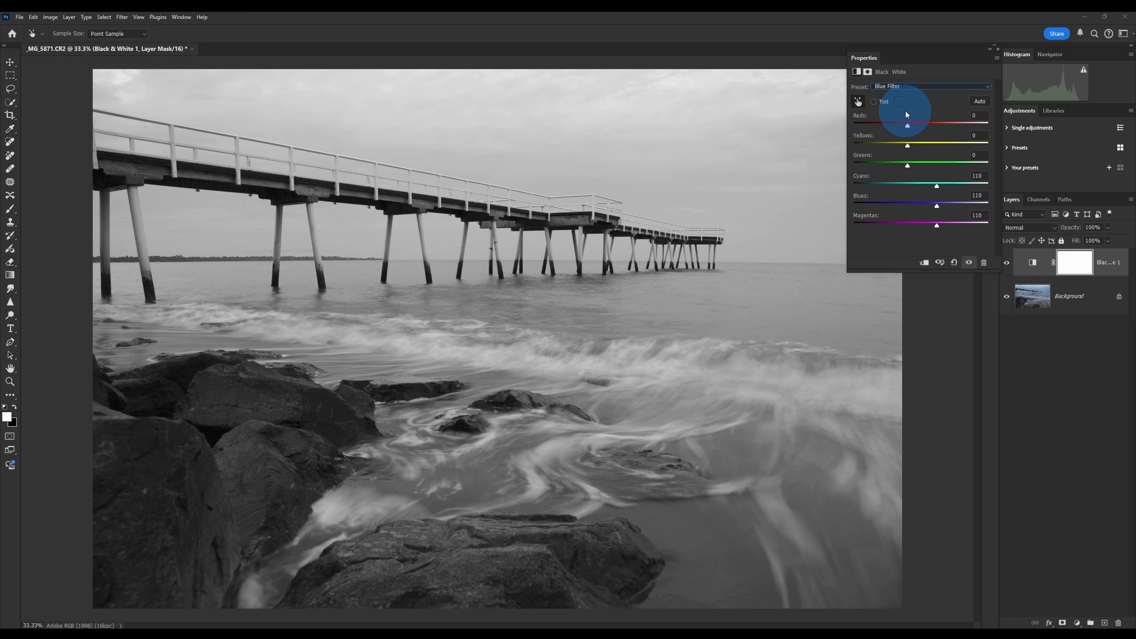
{"action": "left_click", "coordinate": [904, 87]}
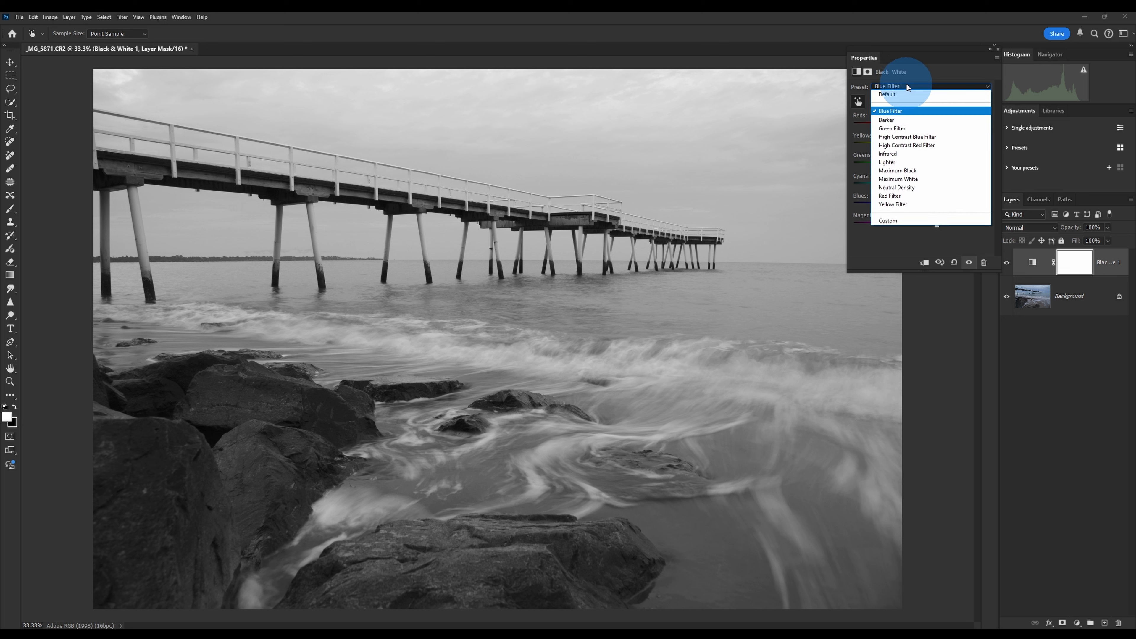
{"action": "left_click", "coordinate": [907, 112]}
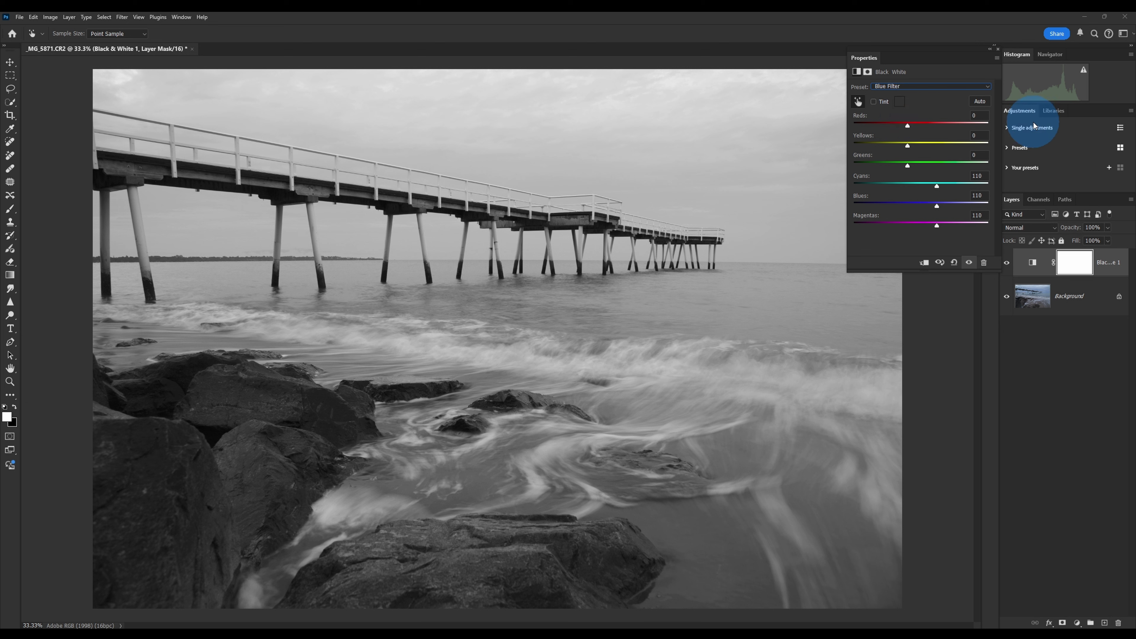
{"action": "left_click", "coordinate": [991, 85]}
{"action": "left_click", "coordinate": [908, 112]}
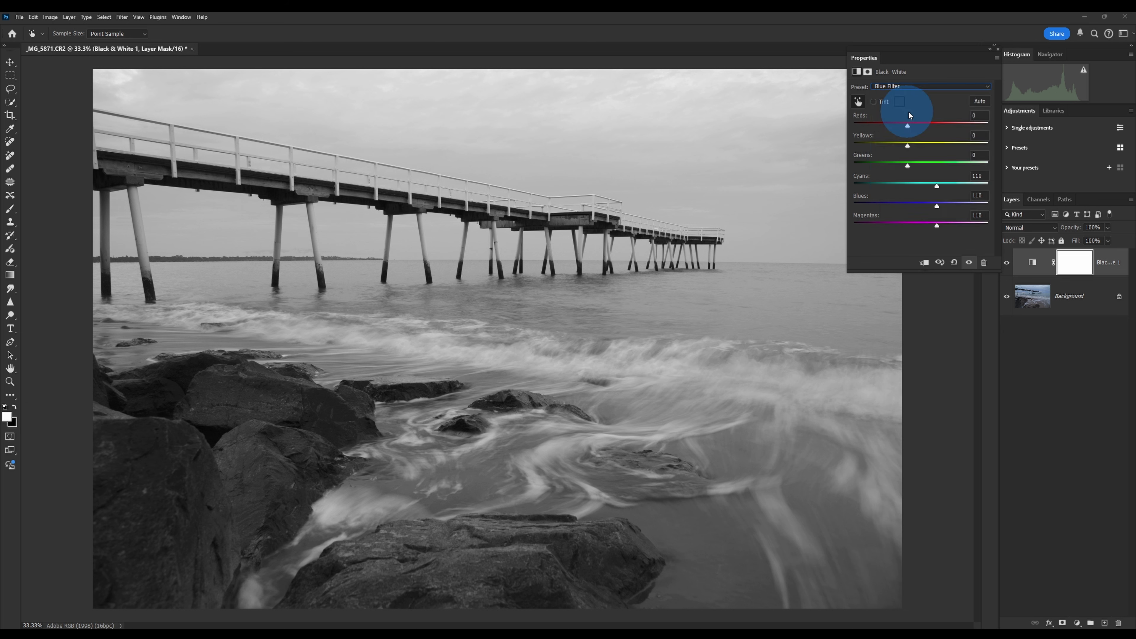
- Step through the presets to the Yellow Filter-based mix (Reds 120, Yellows 110, Cyans -30)
{"action": "key", "text": "Down"}
{"action": "key", "text": "Down"}
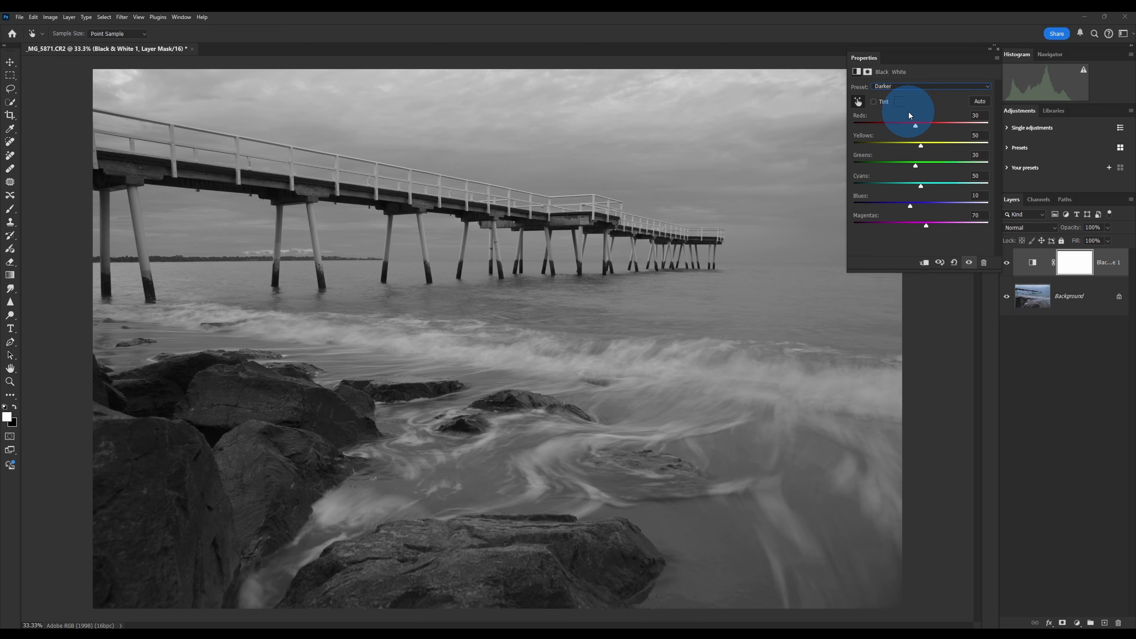
{"action": "key", "text": "Down"}
{"action": "key", "text": "Down"}
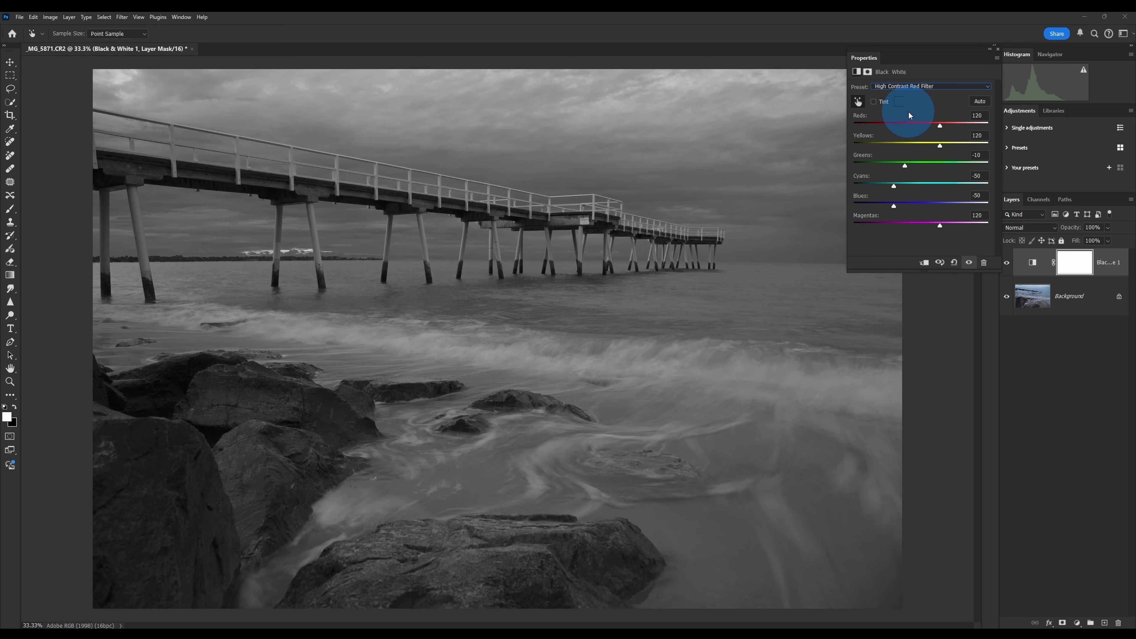
{"action": "key", "text": "Down"}
{"action": "key", "text": "Down"}
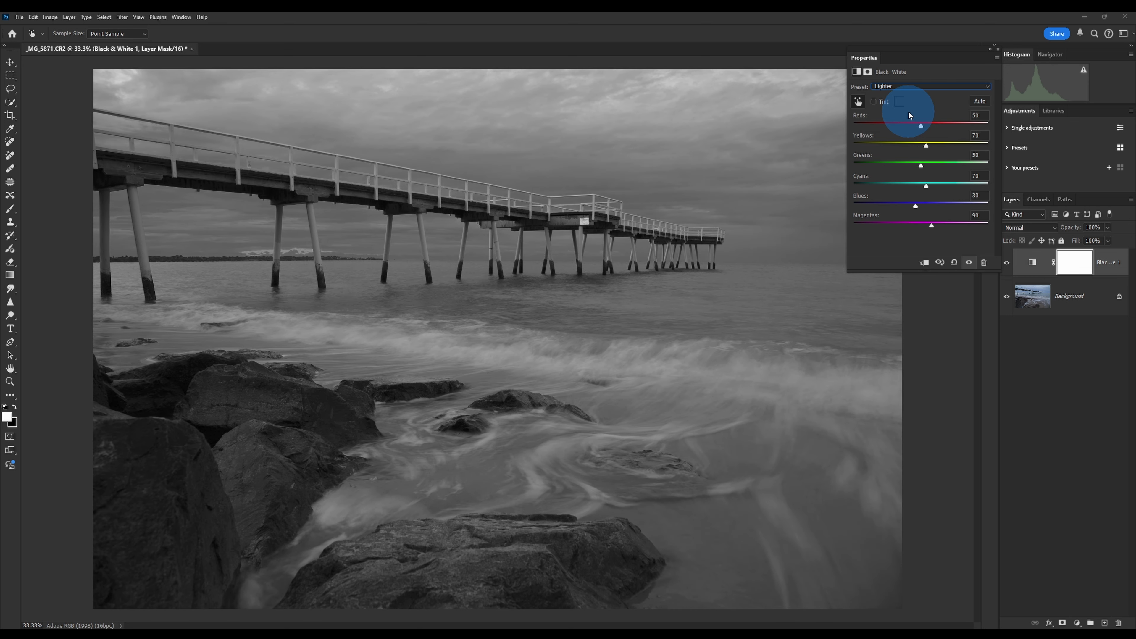
{"action": "key", "text": "Down"}
{"action": "key", "text": "Down"}
{"action": "key", "text": "Down"}
{"action": "key", "text": "Down"}
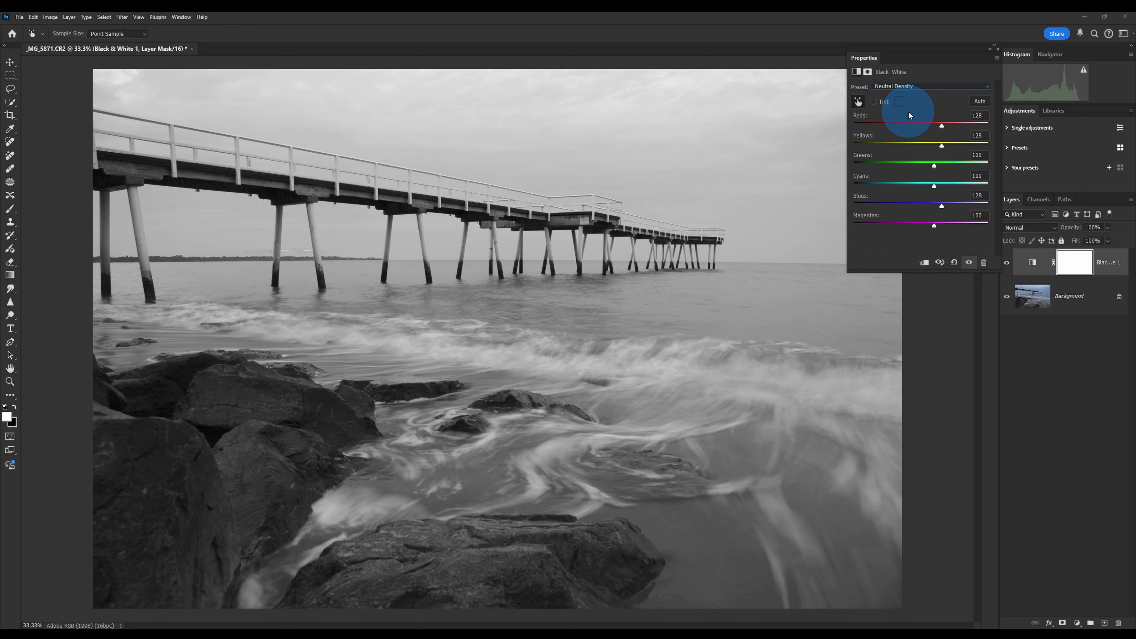
{"action": "key", "text": "Down"}
{"action": "key", "text": "Down"}
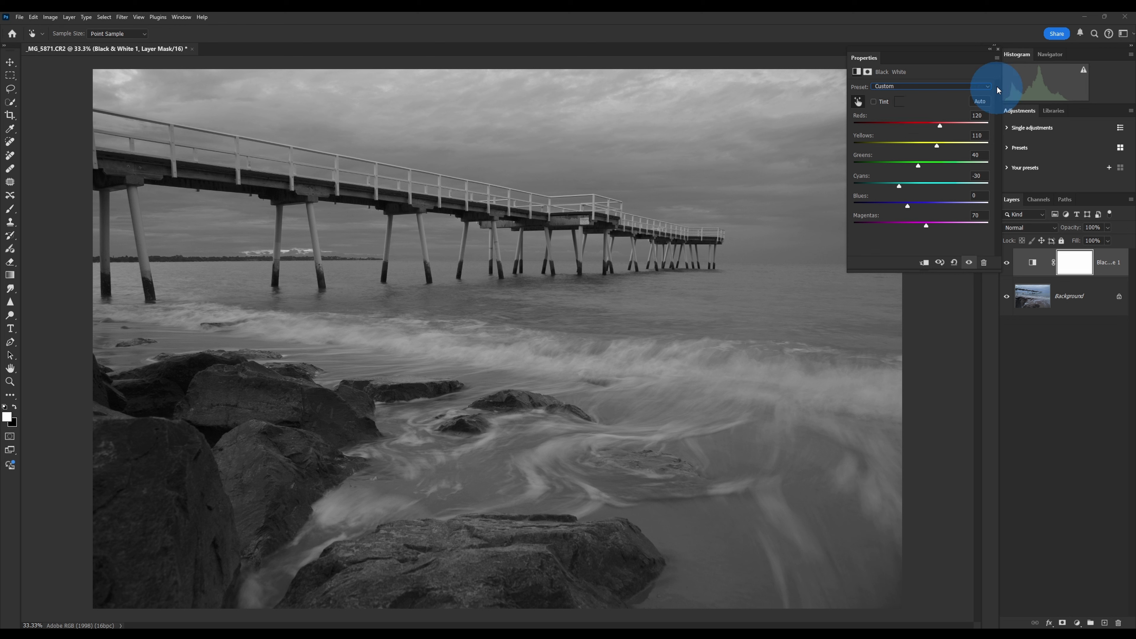
{"action": "left_click", "coordinate": [1000, 49]}
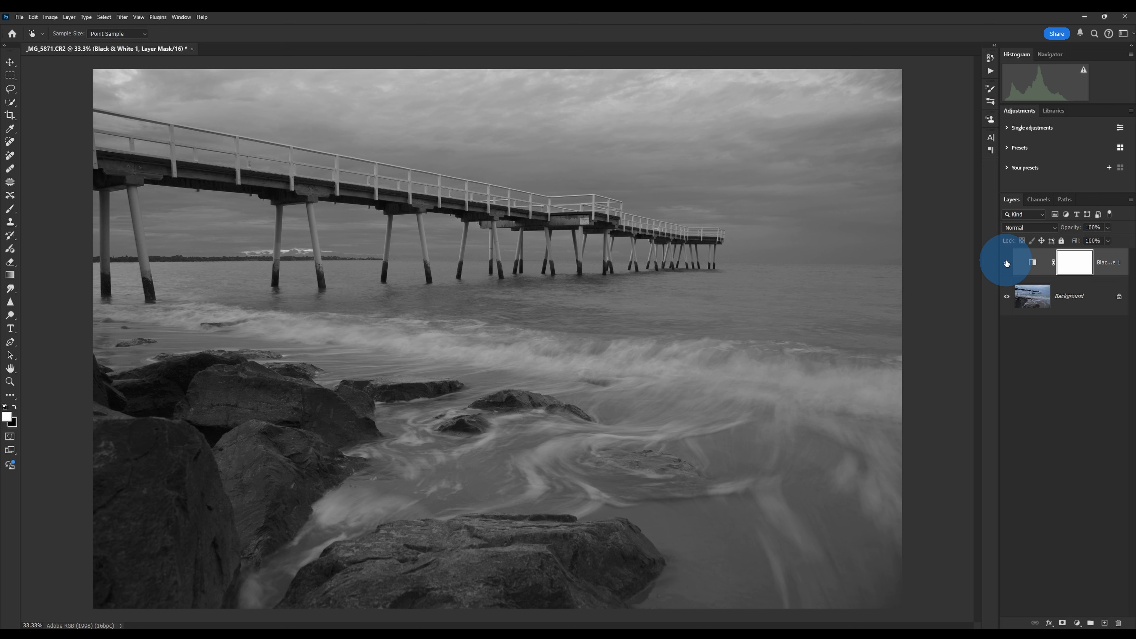
- Toggle the Black & White layer to compare colour with greyscale, leaving it on
{"action": "left_click", "coordinate": [1007, 263]}
{"action": "left_click", "coordinate": [1006, 262]}
{"action": "left_click", "coordinate": [1007, 263]}
{"action": "left_click", "coordinate": [1006, 263]}
{"action": "left_click", "coordinate": [1006, 263]}
{"action": "left_click", "coordinate": [1006, 263]}
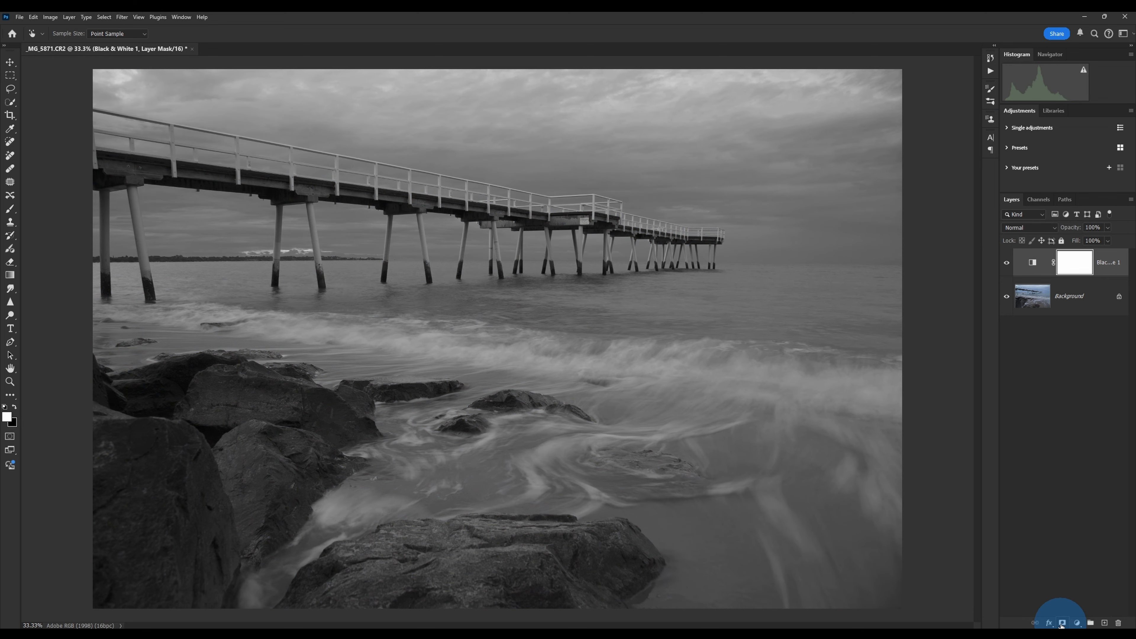
- Add a Levels adjustment layer with white input at 210 and black input at 2
{"action": "left_click", "coordinate": [1078, 623]}
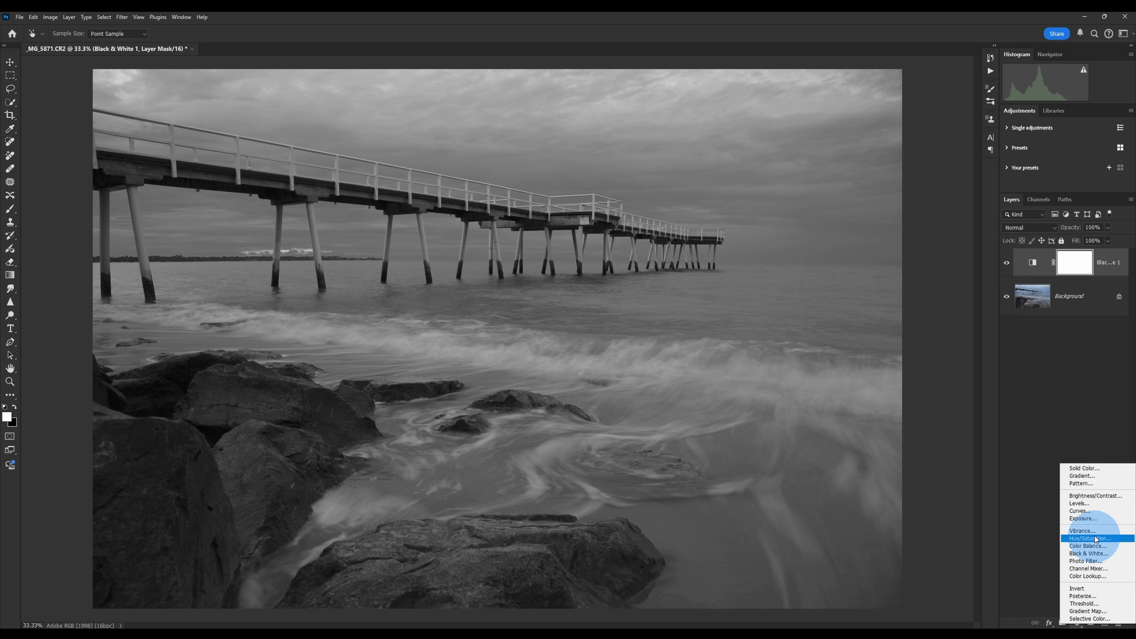
{"action": "left_click", "coordinate": [1091, 502]}
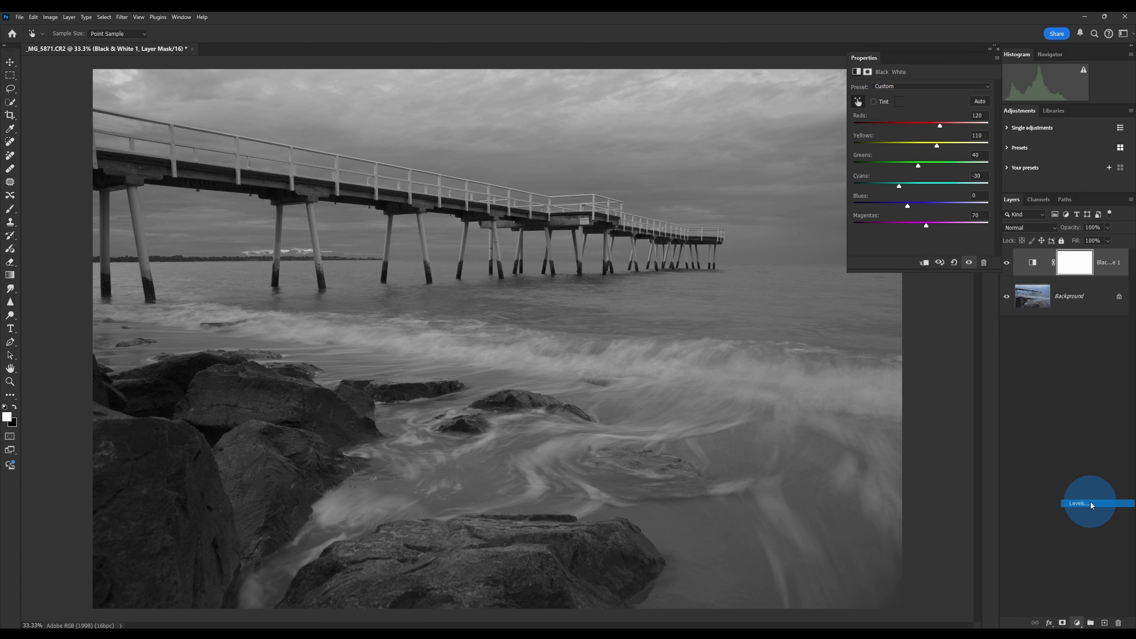
{"action": "key", "text": "b"}
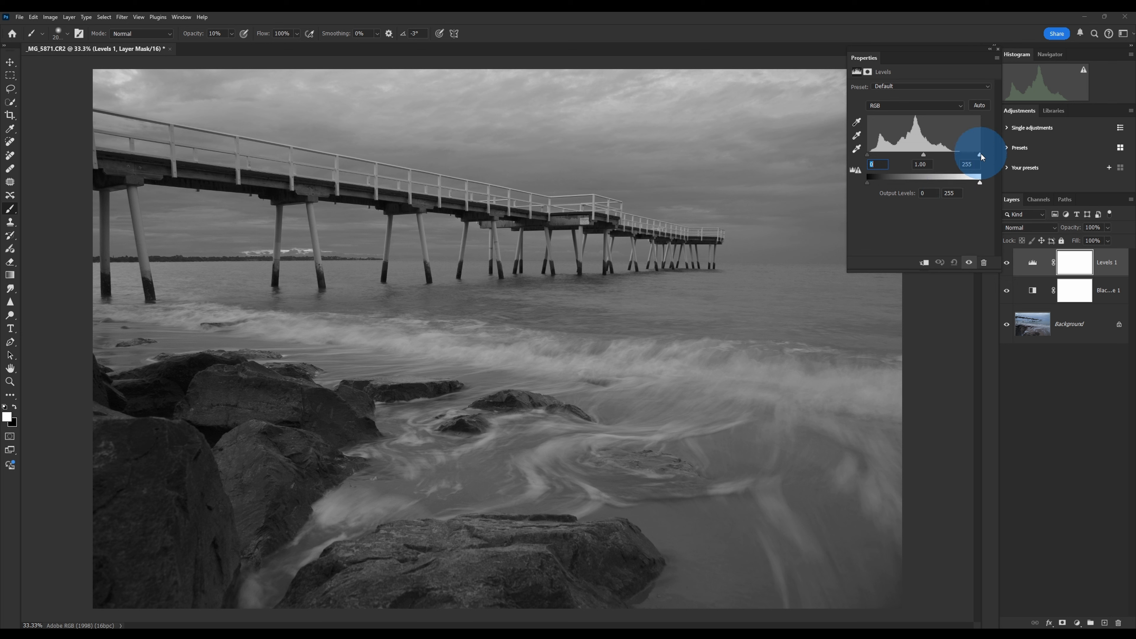
{"action": "left_click_drag", "start_coordinate": [980, 154], "coordinate": [960, 158]}
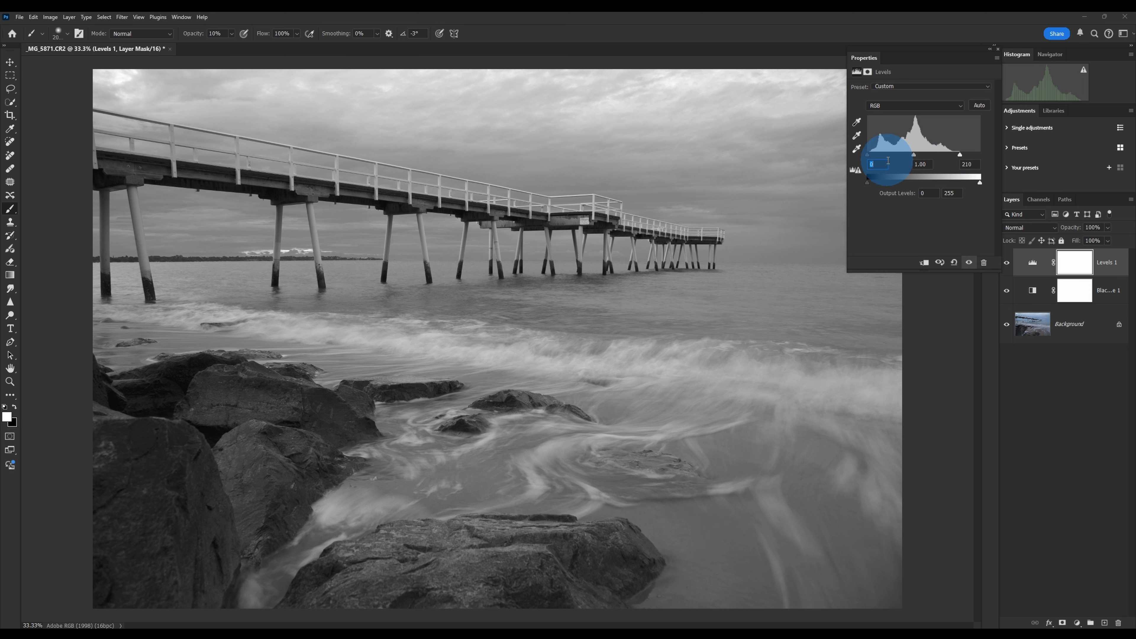
{"action": "left_click_drag", "start_coordinate": [867, 156], "coordinate": [869, 158]}
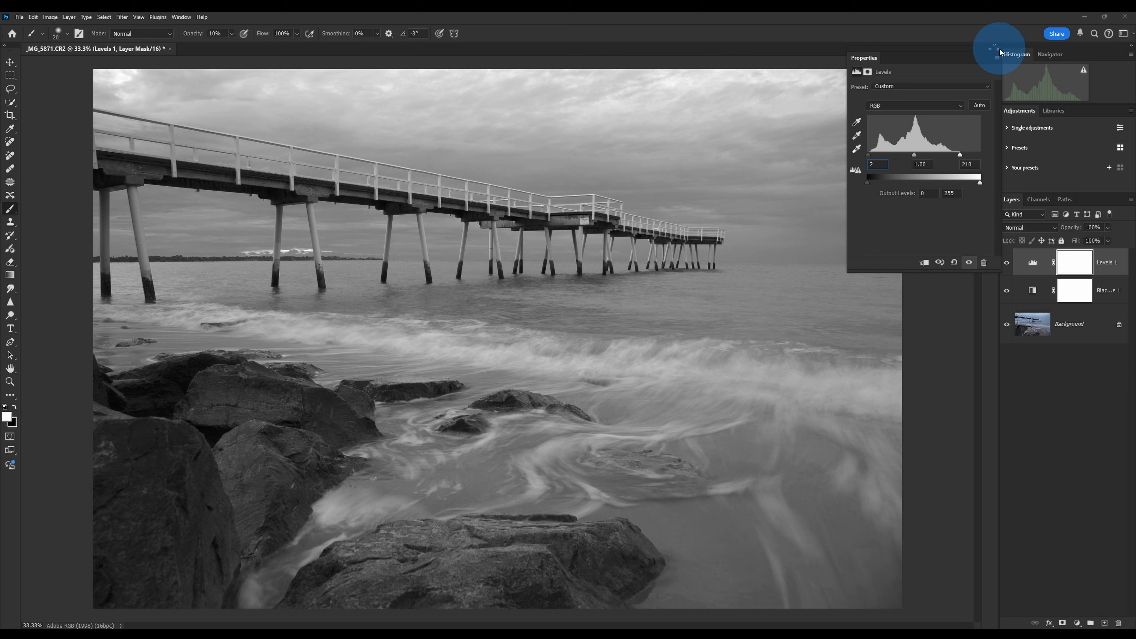
{"action": "left_click", "coordinate": [990, 48]}
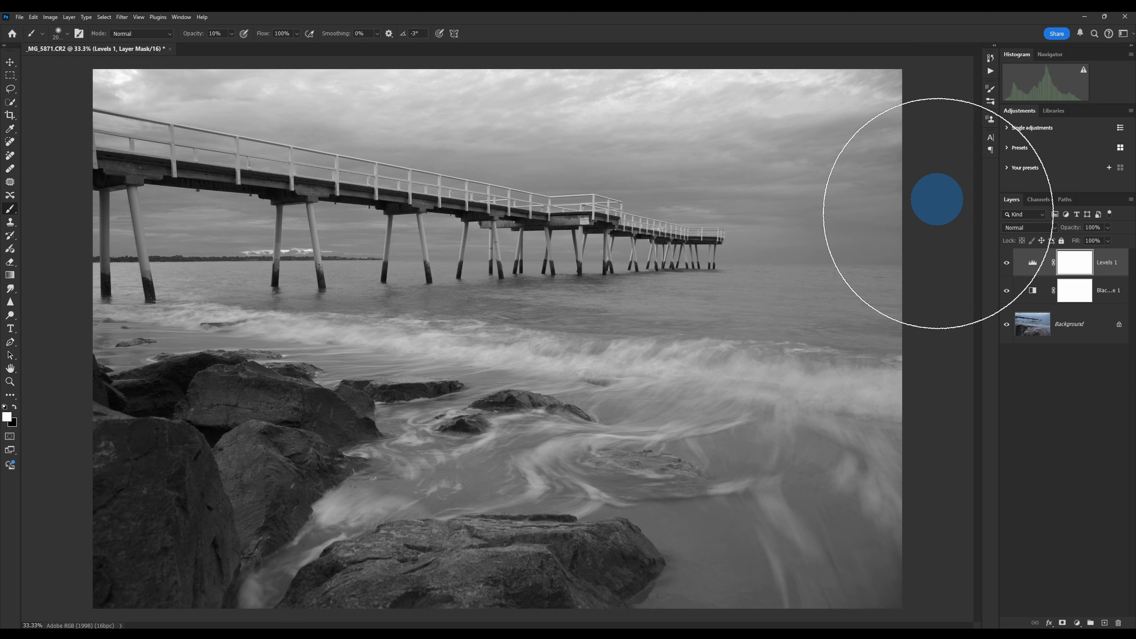
- Toggle the Levels layer on and off to compare, leaving it visible
{"action": "left_click", "coordinate": [1007, 264]}
{"action": "left_click", "coordinate": [1007, 265]}
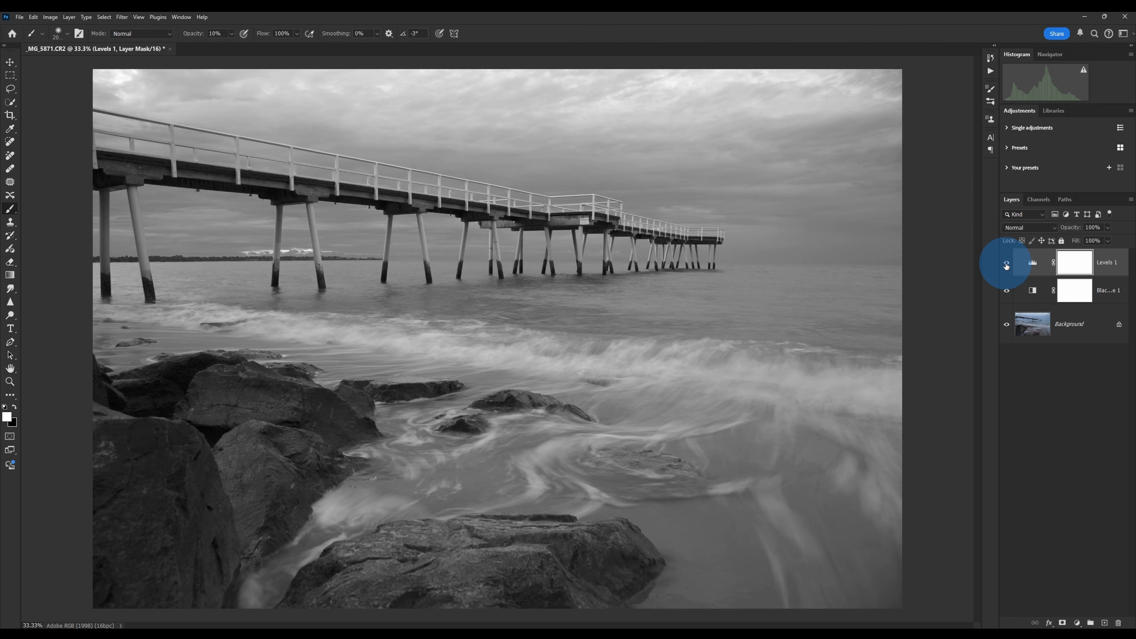
{"action": "left_click", "coordinate": [1006, 265]}
{"action": "left_click", "coordinate": [1007, 264]}
{"action": "left_click", "coordinate": [1006, 265]}
{"action": "left_click", "coordinate": [1006, 265]}
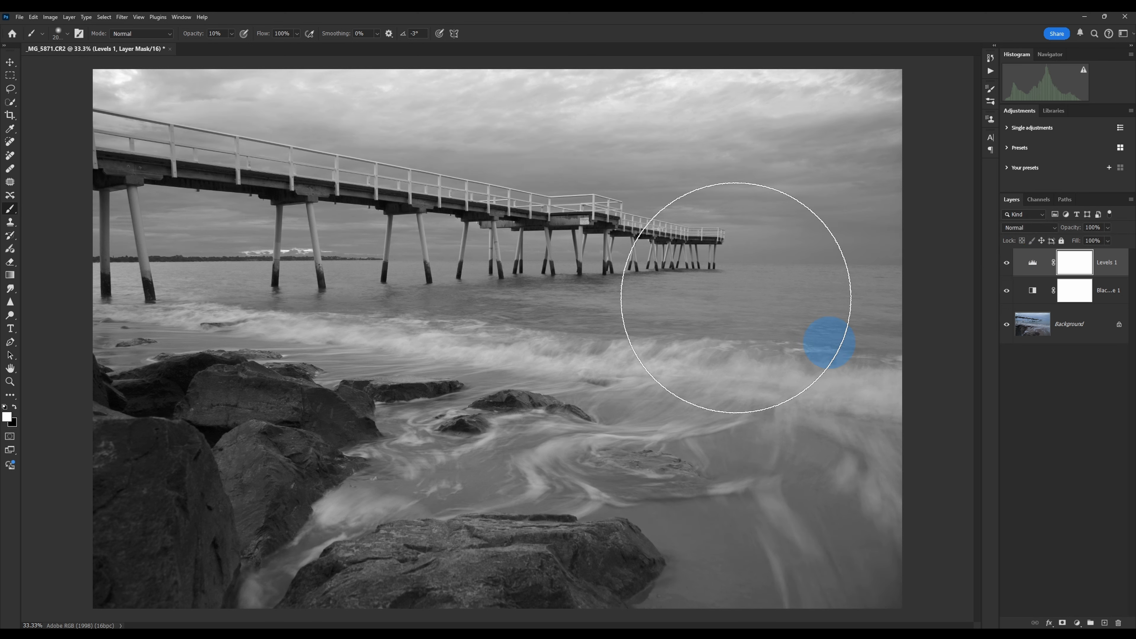
- Flatten the image and duplicate the Background as Layer 1
{"action": "left_click", "coordinate": [69, 17]}
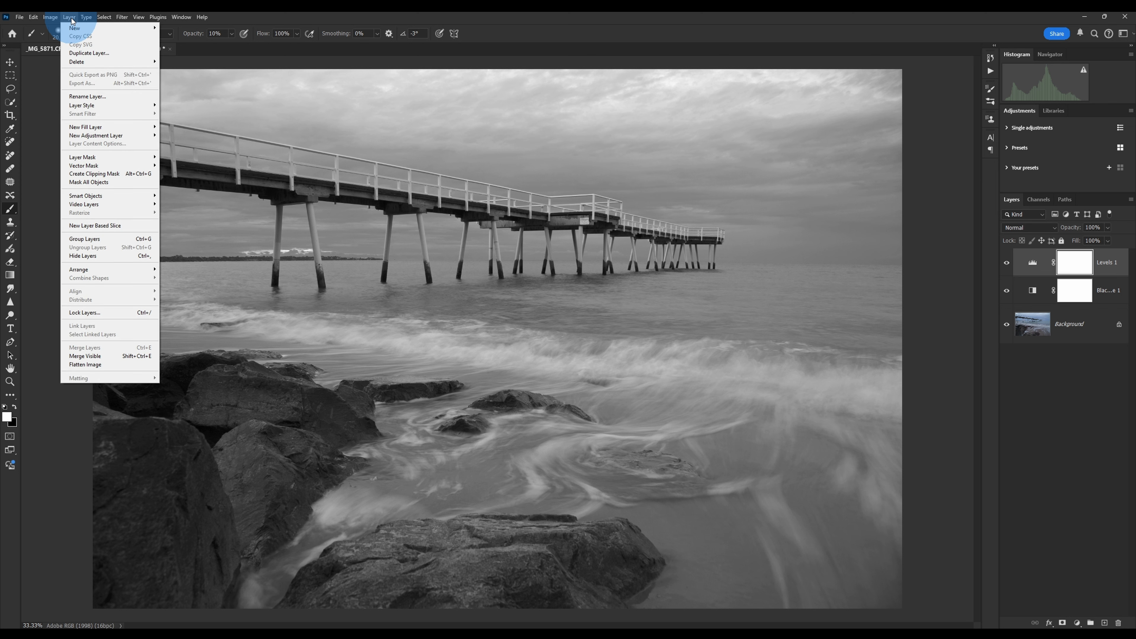
{"action": "left_click", "coordinate": [111, 365]}
{"action": "key", "text": "x"}
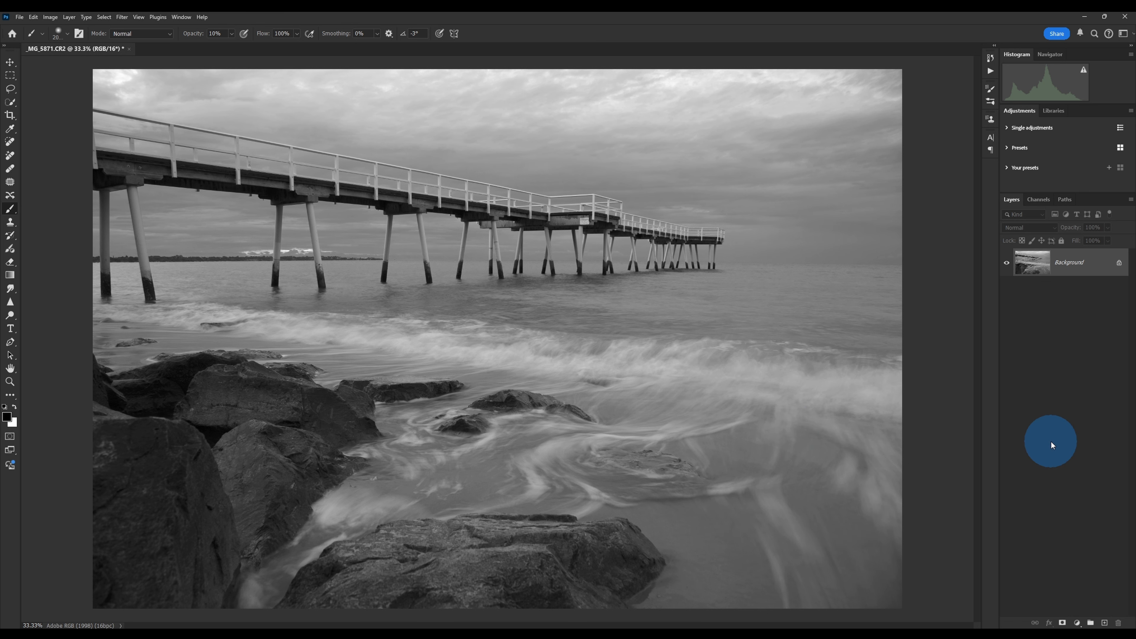
{"action": "key", "text": "ctrl+j"}
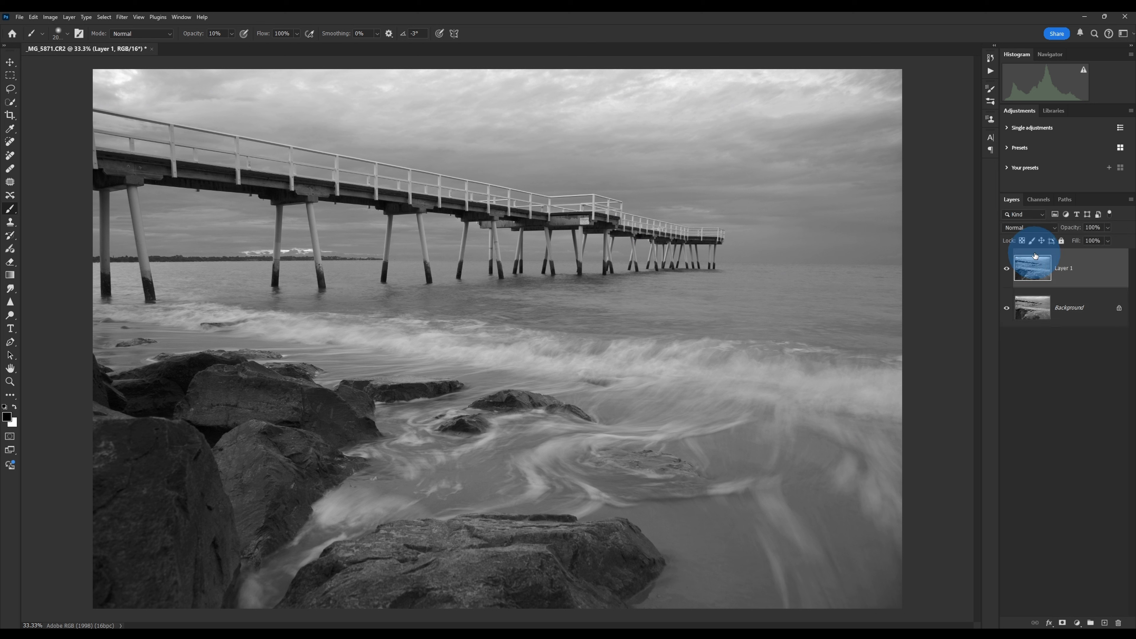
- Darken Layer 1 with Camera Raw Filter: Exposure -1.25, Contrast +10, Highlights and Whites -100
{"action": "left_click", "coordinate": [121, 17]}
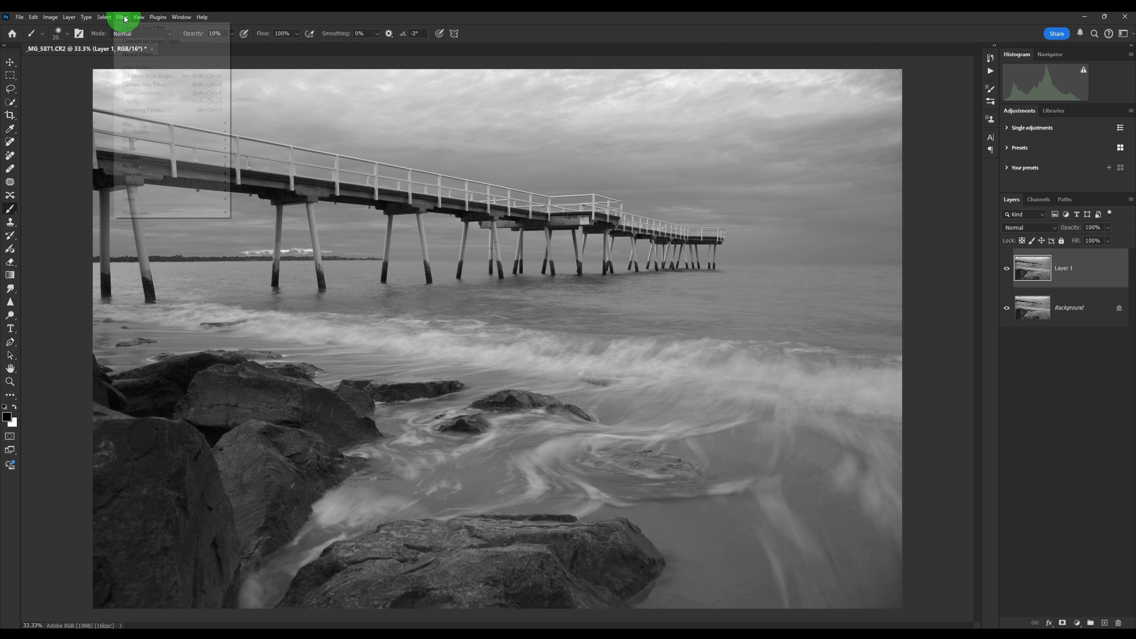
{"action": "left_click", "coordinate": [137, 84]}
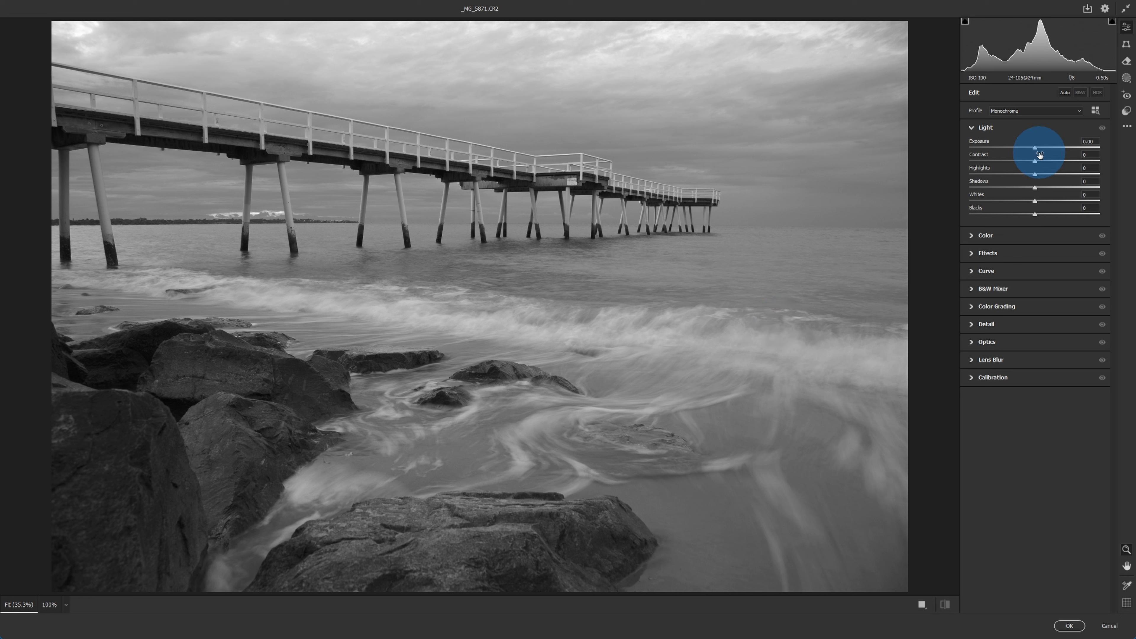
{"action": "left_click_drag", "start_coordinate": [1033, 173], "coordinate": [920, 175]}
{"action": "left_click_drag", "start_coordinate": [1037, 201], "coordinate": [917, 203]}
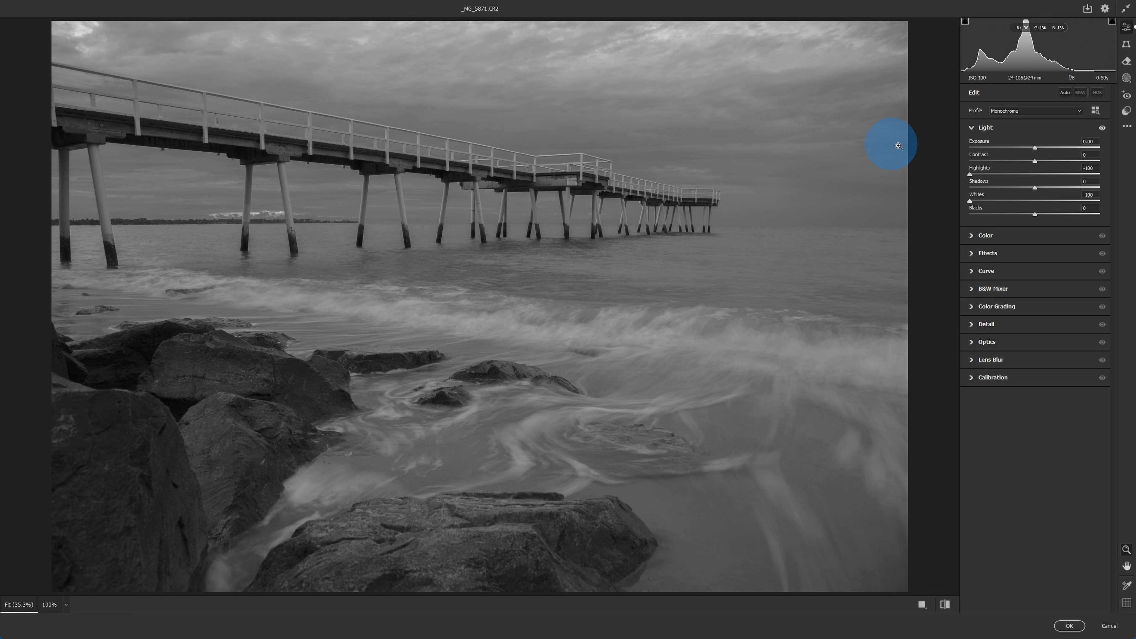
{"action": "left_click_drag", "start_coordinate": [1040, 164], "coordinate": [1020, 149]}
{"action": "left_click", "coordinate": [1036, 148]}
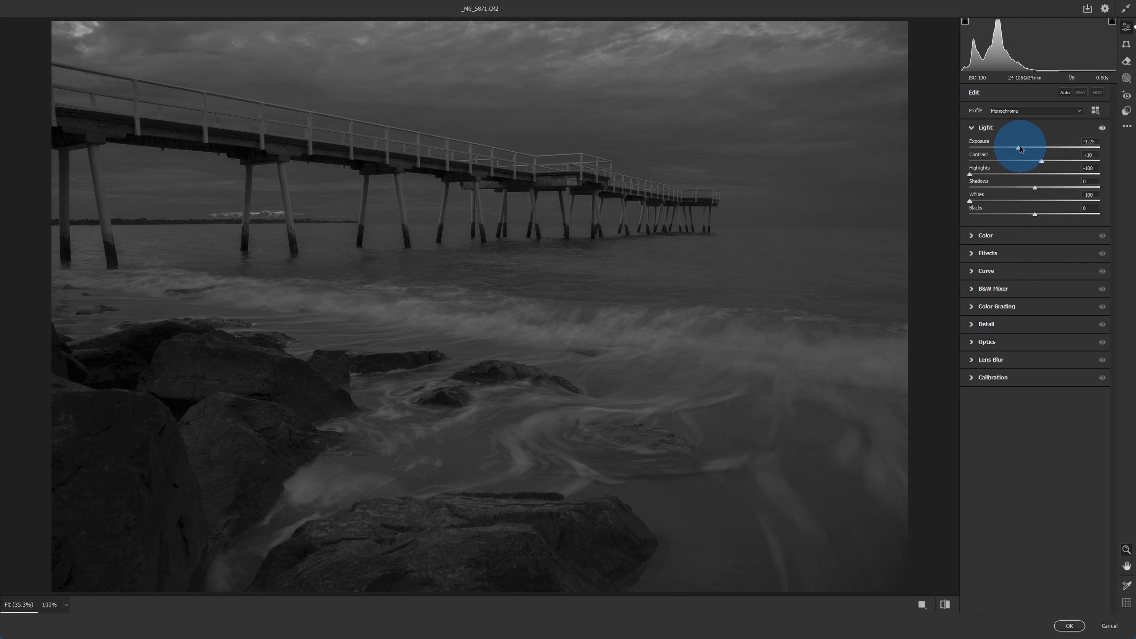
{"action": "left_click", "coordinate": [1065, 626]}
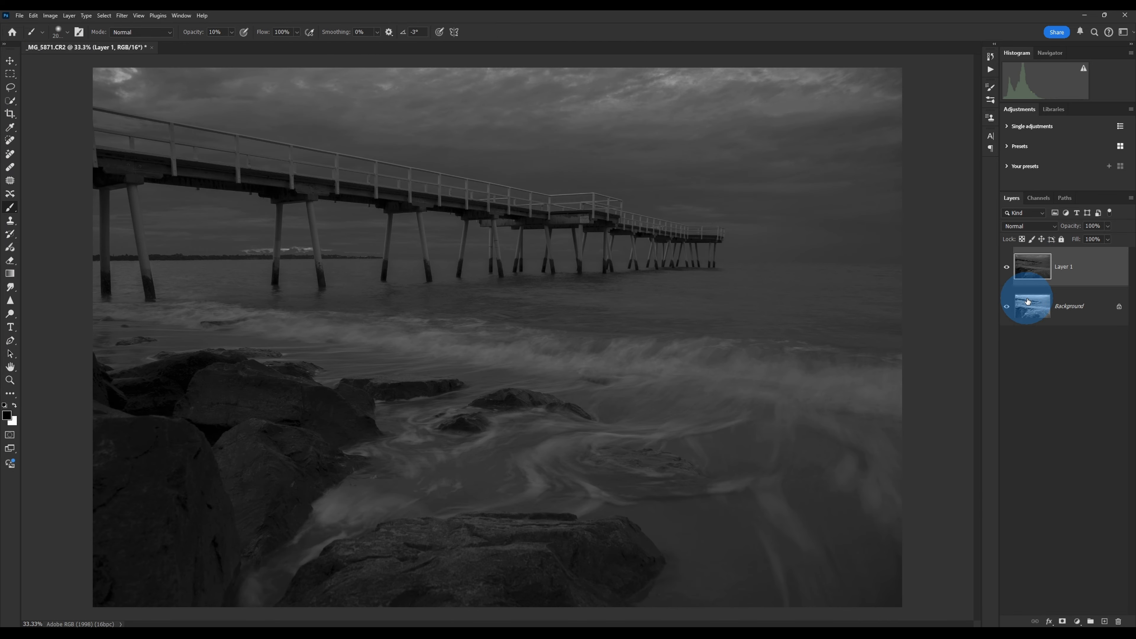
- Toggle the darkened Layer 1 to compare, then make Layer 1 active again
{"action": "left_click", "coordinate": [1007, 267]}
{"action": "left_click", "coordinate": [1032, 305]}
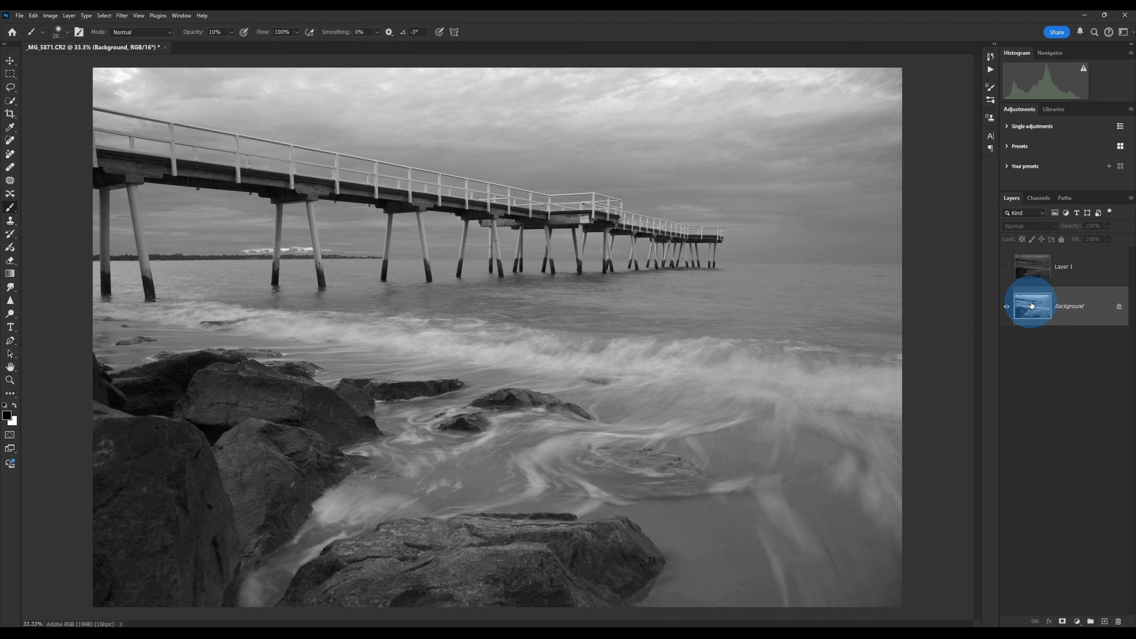
{"action": "left_click", "coordinate": [1006, 267]}
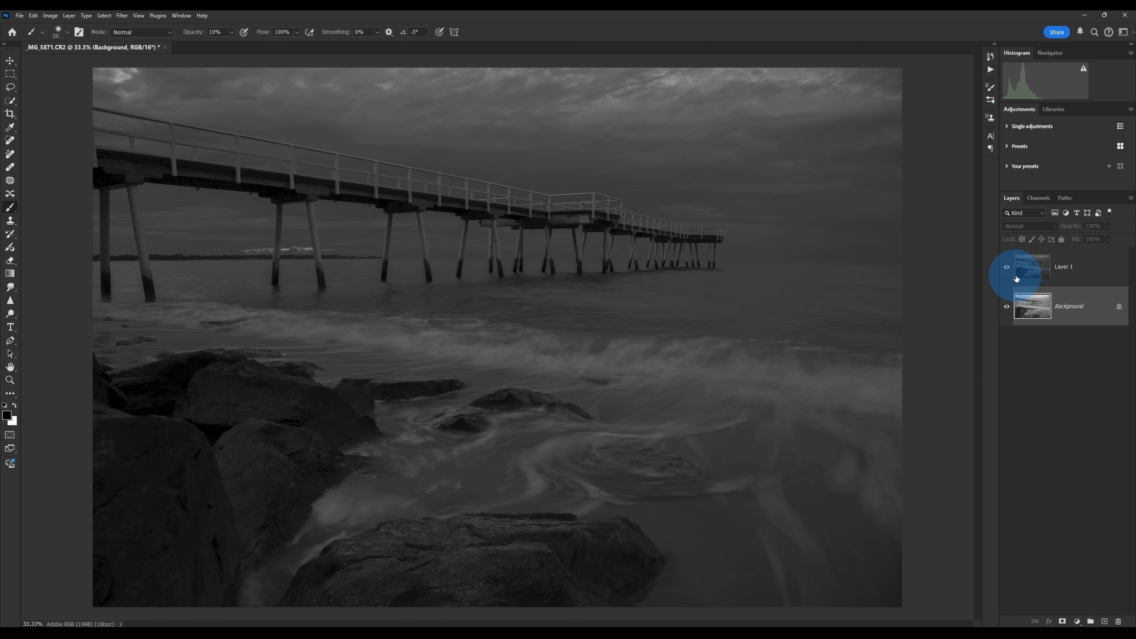
{"action": "left_click", "coordinate": [1027, 266]}
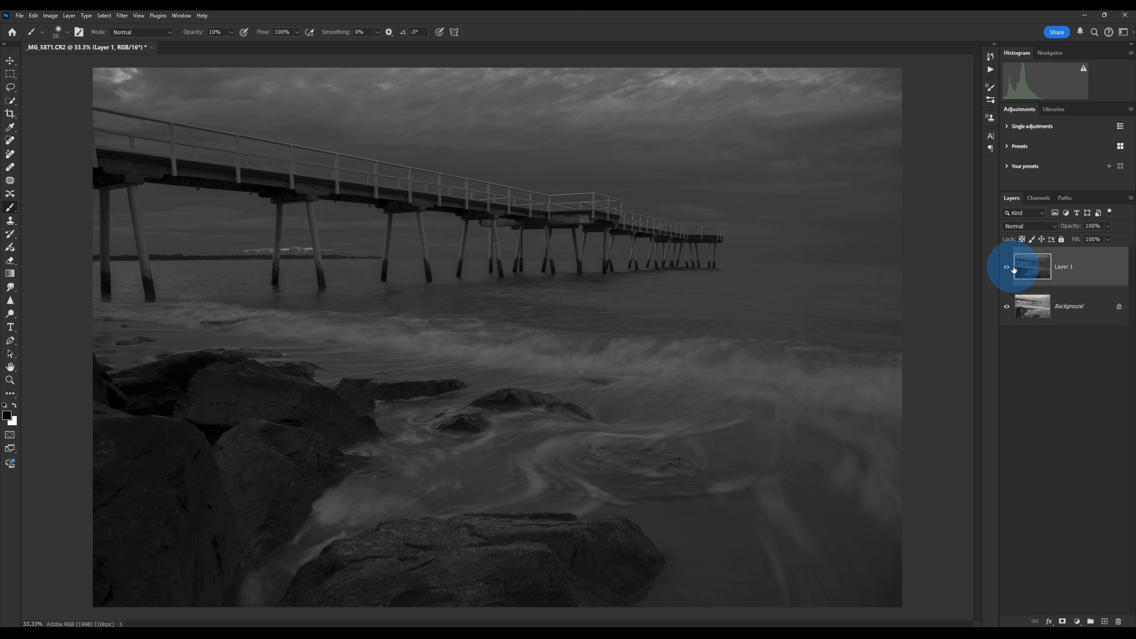
- Add a layer mask to Layer 1 and invert it to black
{"action": "left_click", "coordinate": [1063, 621]}
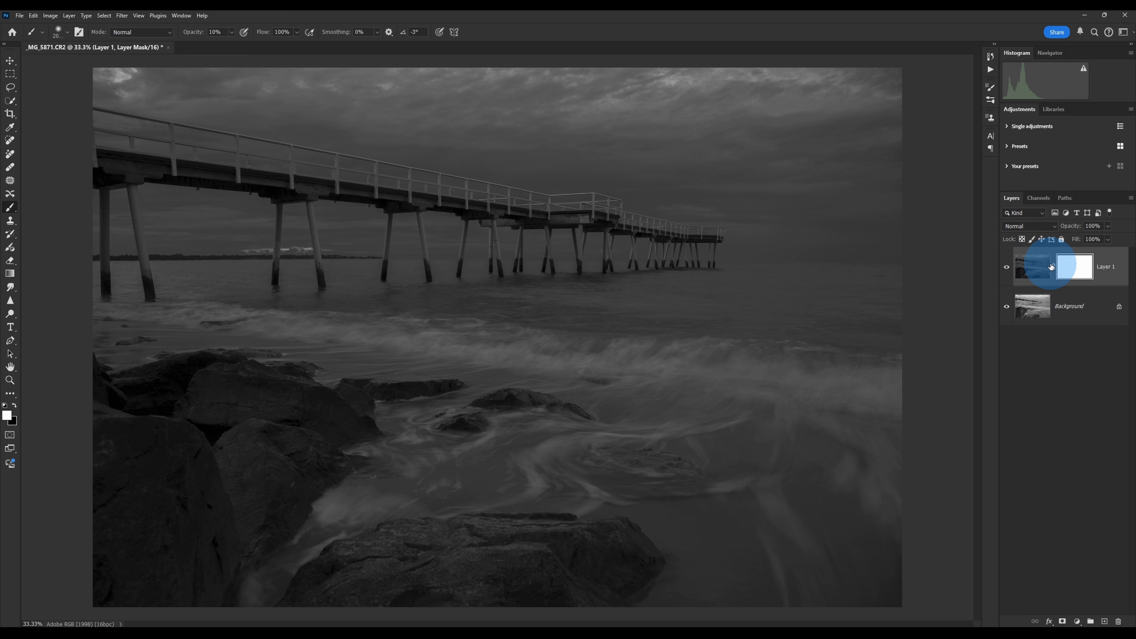
{"action": "left_click", "coordinate": [1073, 270]}
{"action": "left_click_drag", "start_coordinate": [1073, 270], "coordinate": [1075, 273]}
{"action": "key", "text": "ctrl+i"}
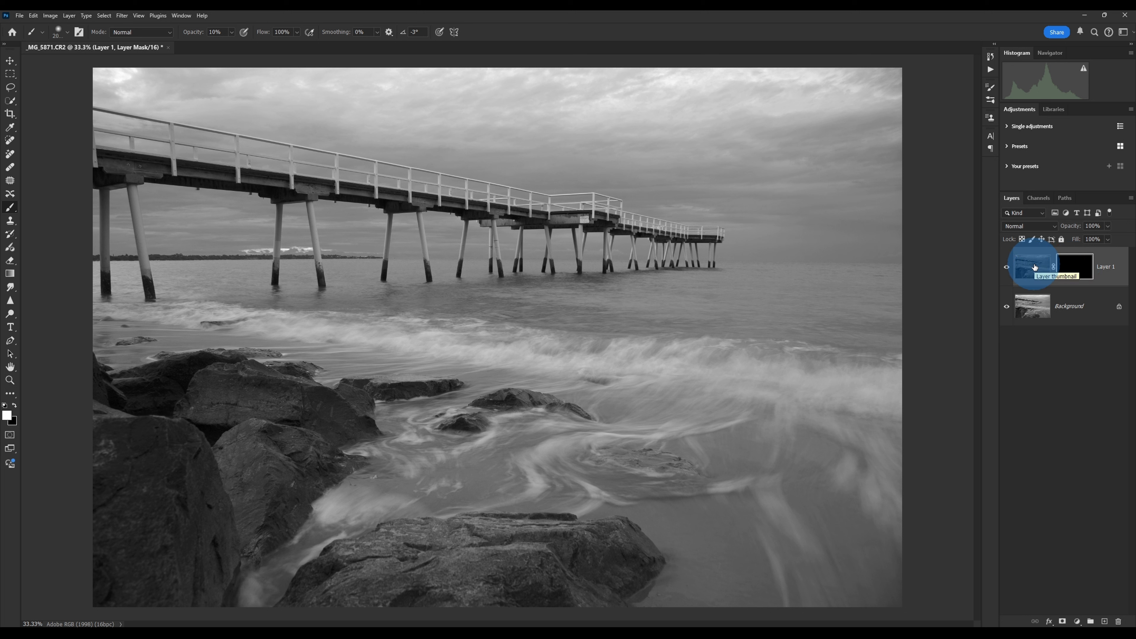
- Set up the Brush with white foreground at about 11% opacity
{"action": "left_click", "coordinate": [9, 207]}
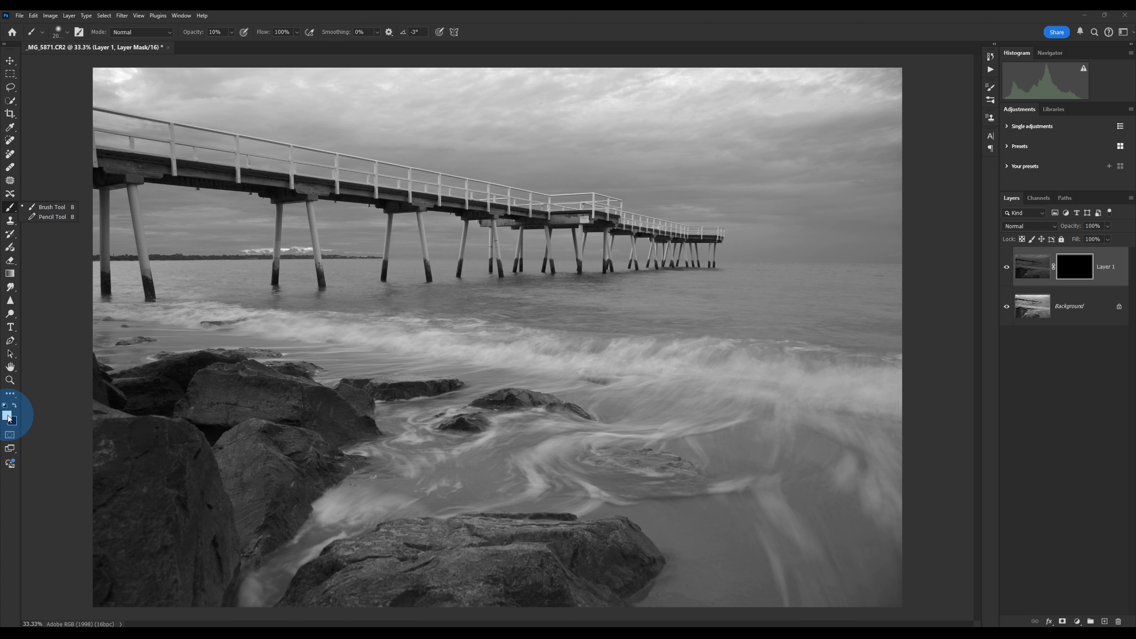
{"action": "left_click", "coordinate": [14, 406]}
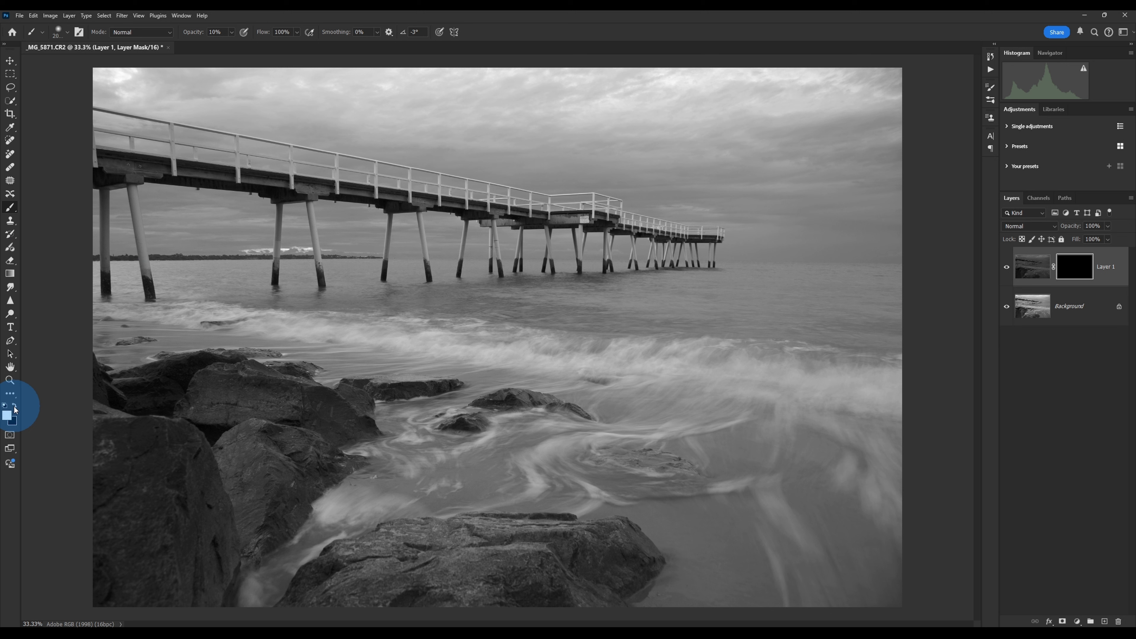
{"action": "key", "text": "x"}
{"action": "key", "text": "x"}
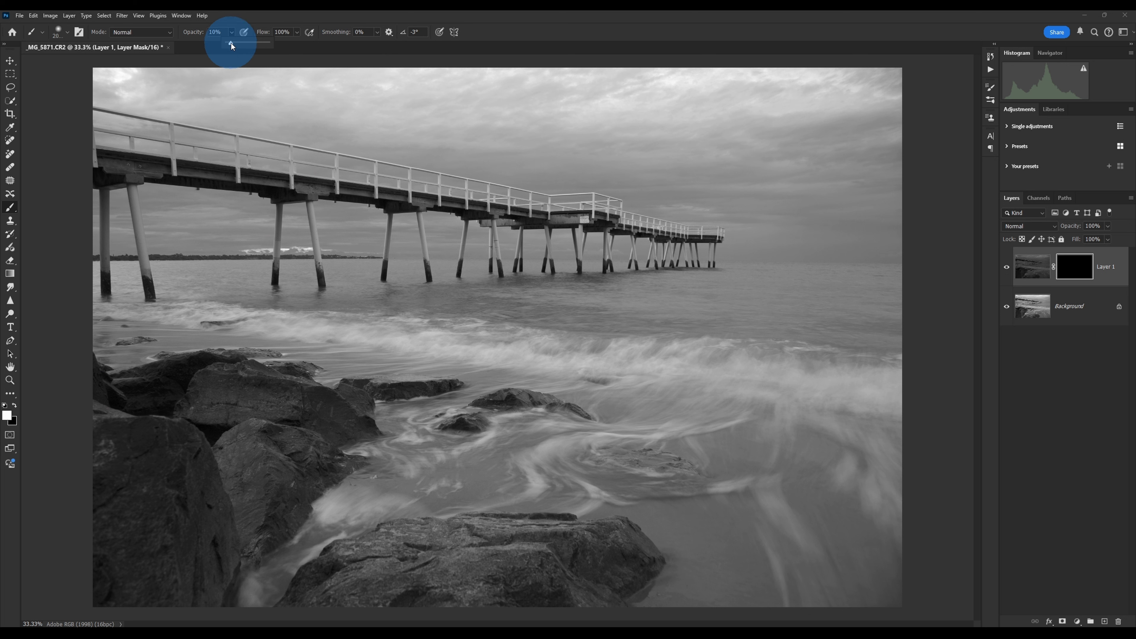
{"action": "left_click", "coordinate": [231, 44]}
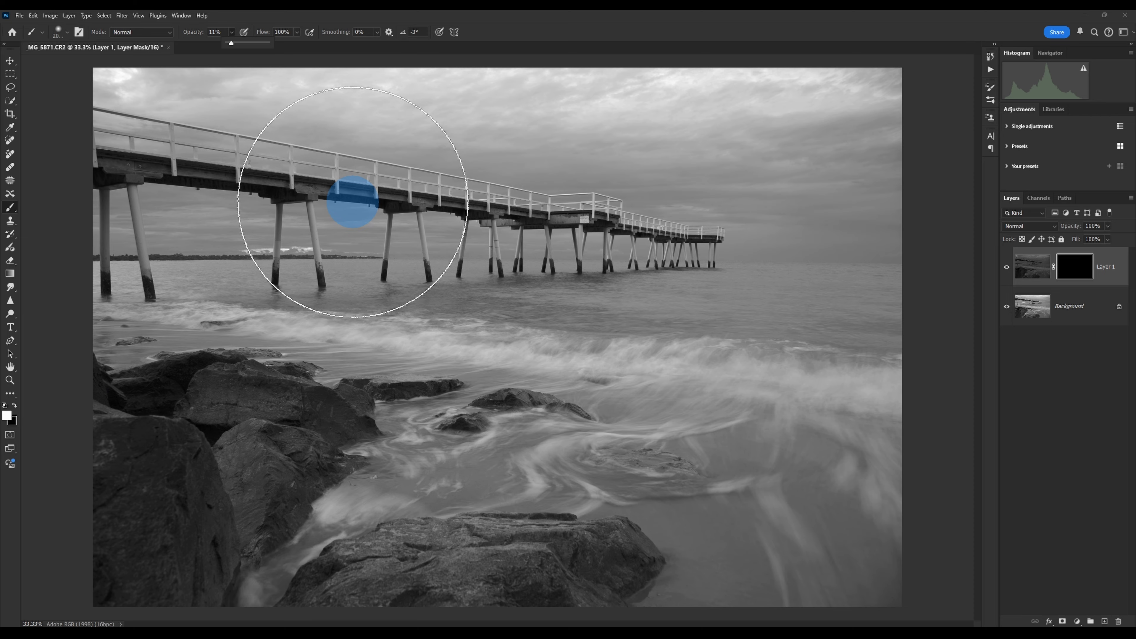
- Paint soft white passes across the top of the sky on Layer 1's mask
{"action": "scroll", "coordinate": [352, 202], "scroll_direction": "down", "scroll_amount": 3}
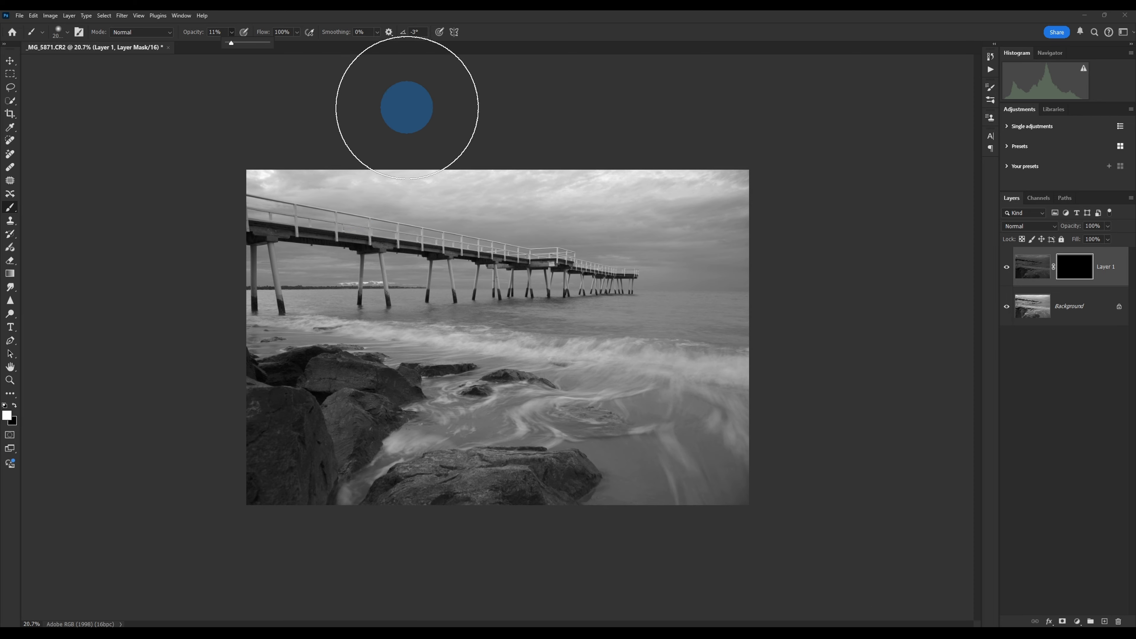
{"action": "left_click", "coordinate": [358, 127]}
{"action": "left_click", "coordinate": [261, 111]}
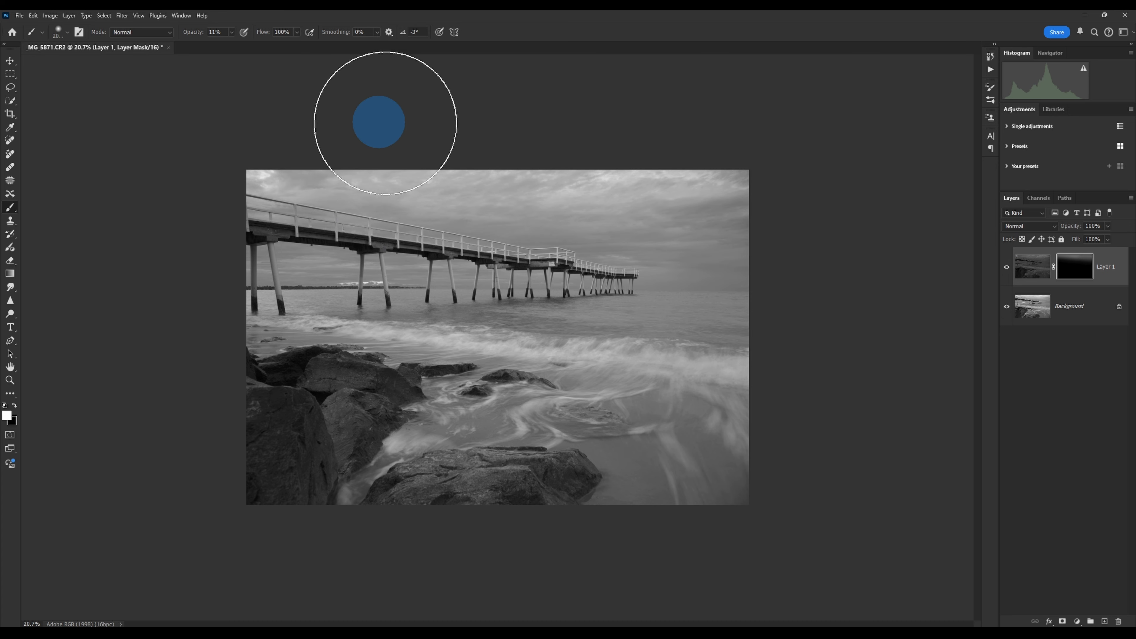
{"action": "left_click", "coordinate": [436, 114]}
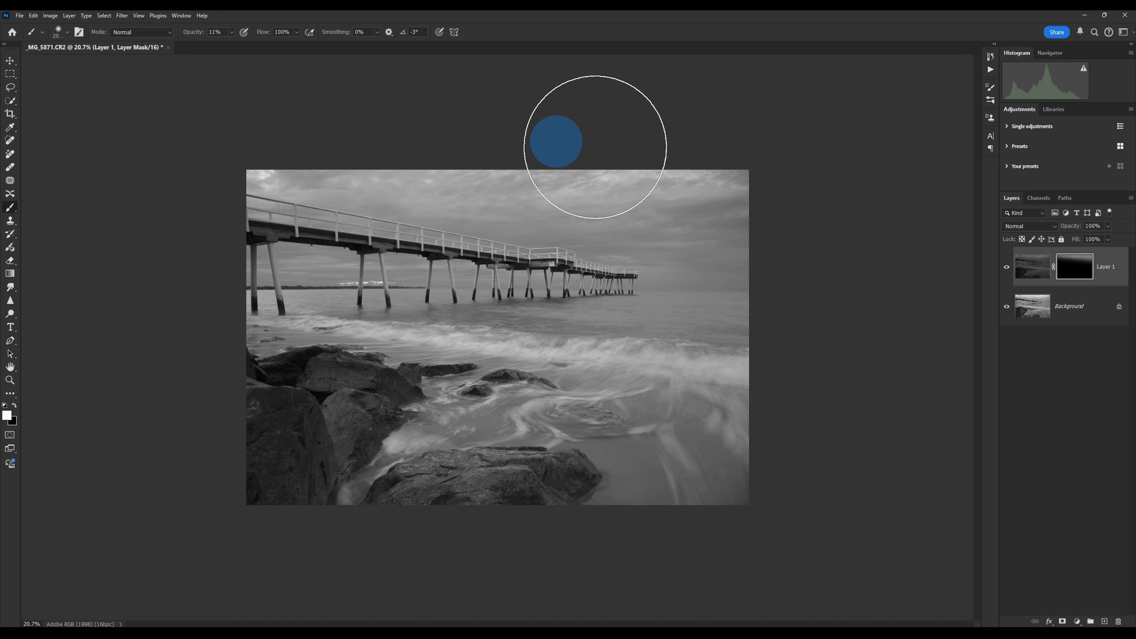
{"action": "mouse_move", "coordinate": [295, 118]}
{"action": "left_mouse_down"}
{"action": "mouse_move", "coordinate": [89, 104]}
{"action": "mouse_move", "coordinate": [134, 108]}
{"action": "left_mouse_up"}
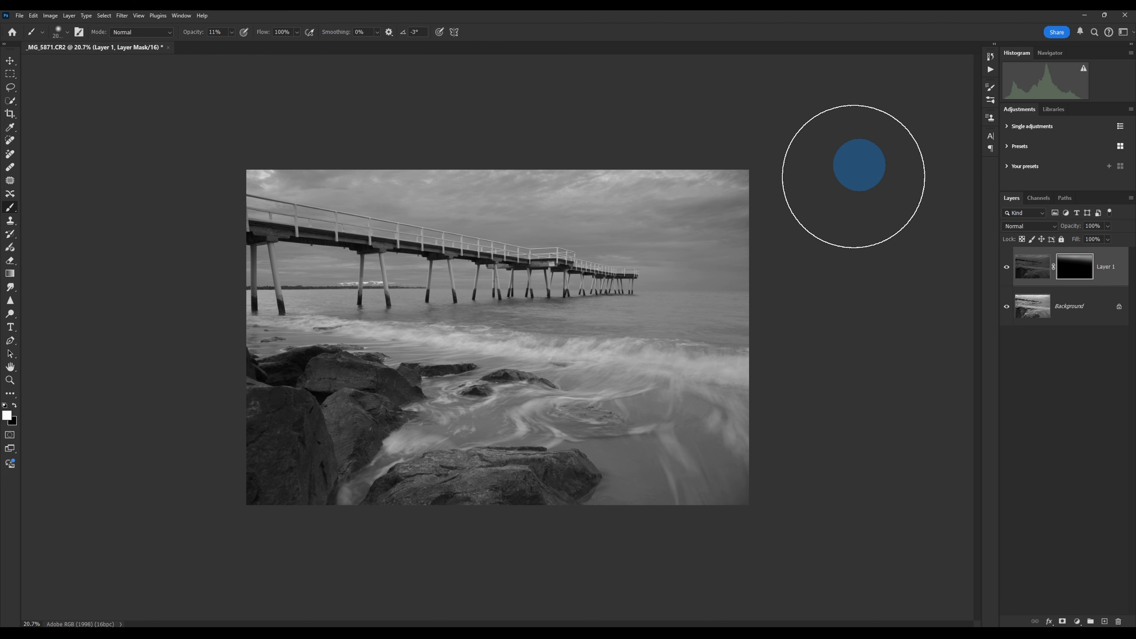
{"action": "left_click", "coordinate": [687, 206]}
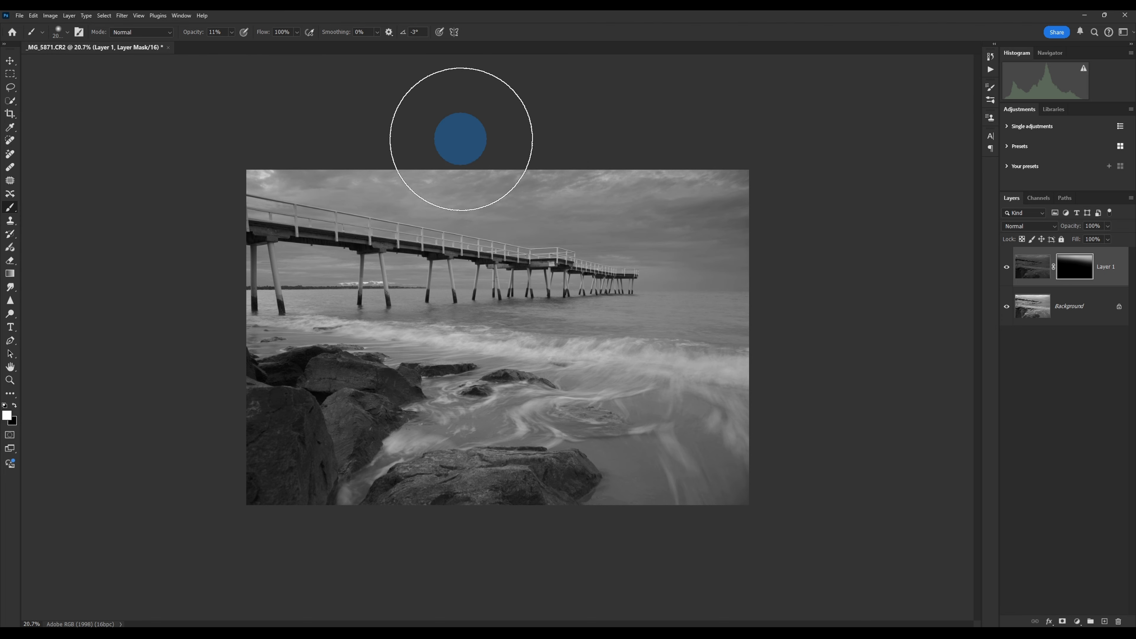
{"action": "left_click", "coordinate": [533, 134]}
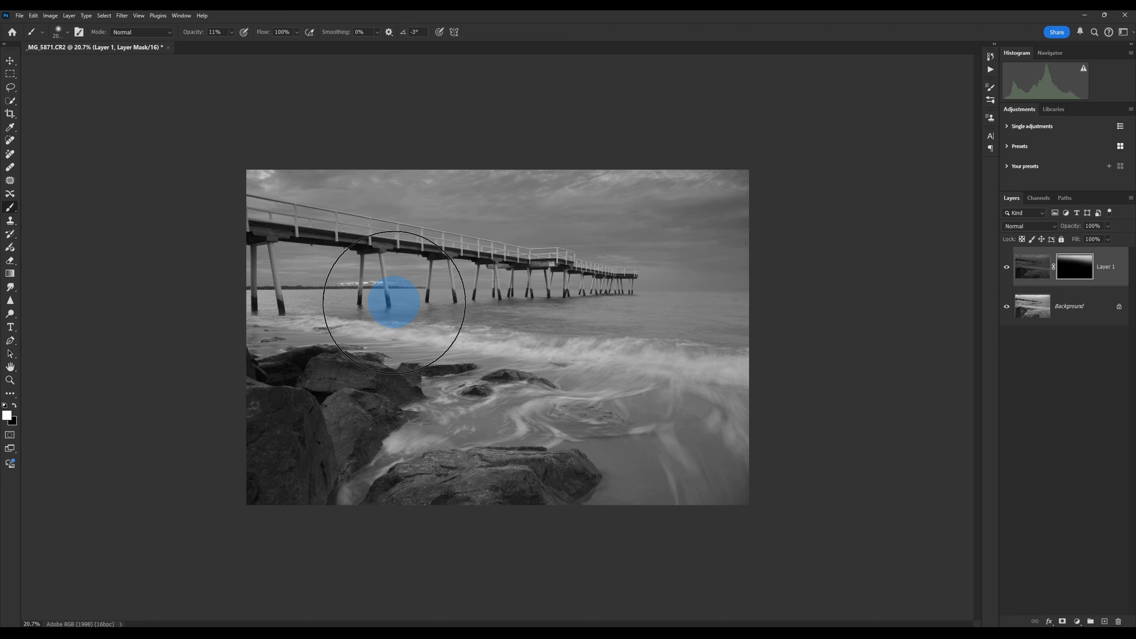
{"action": "scroll", "coordinate": [394, 302], "scroll_direction": "up", "scroll_amount": 3}
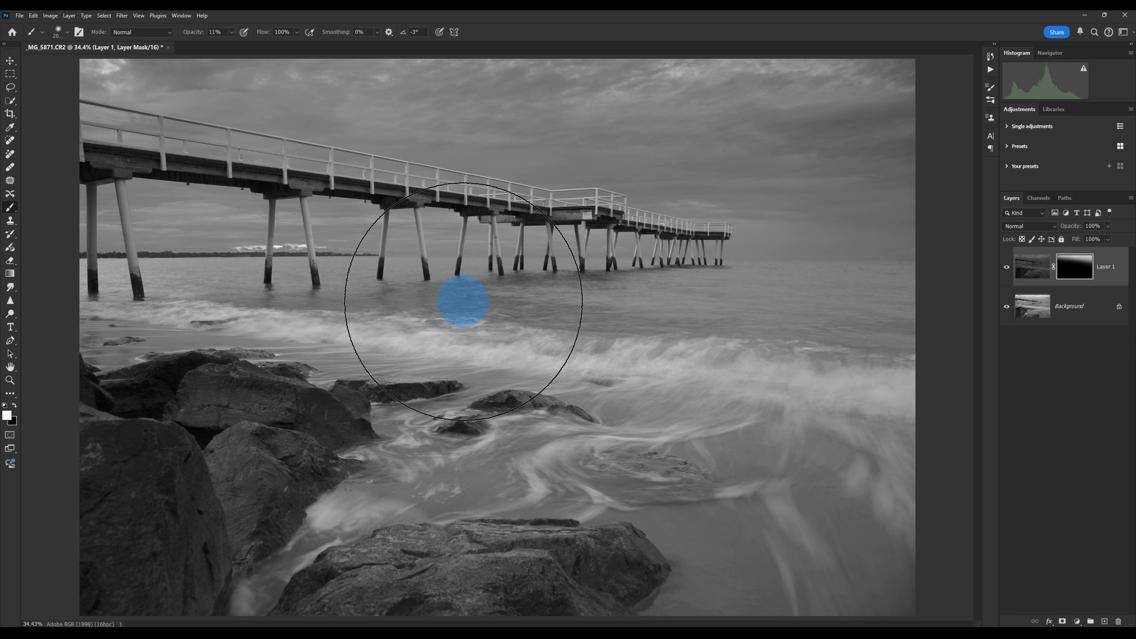
- Toggle Layer 1 to compare the darker sky with the original, leaving it on
{"action": "left_click", "coordinate": [1006, 268]}
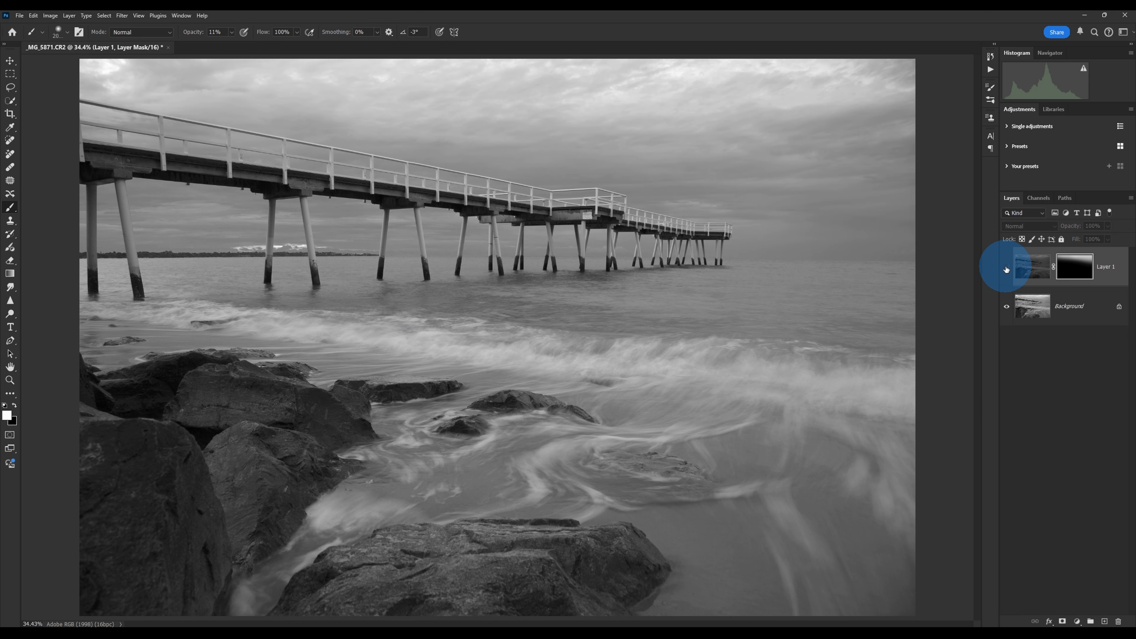
{"action": "left_click", "coordinate": [1006, 269]}
{"action": "left_click", "coordinate": [1006, 268]}
{"action": "left_click", "coordinate": [1006, 268]}
{"action": "left_click", "coordinate": [1007, 268]}
{"action": "left_click", "coordinate": [1007, 269]}
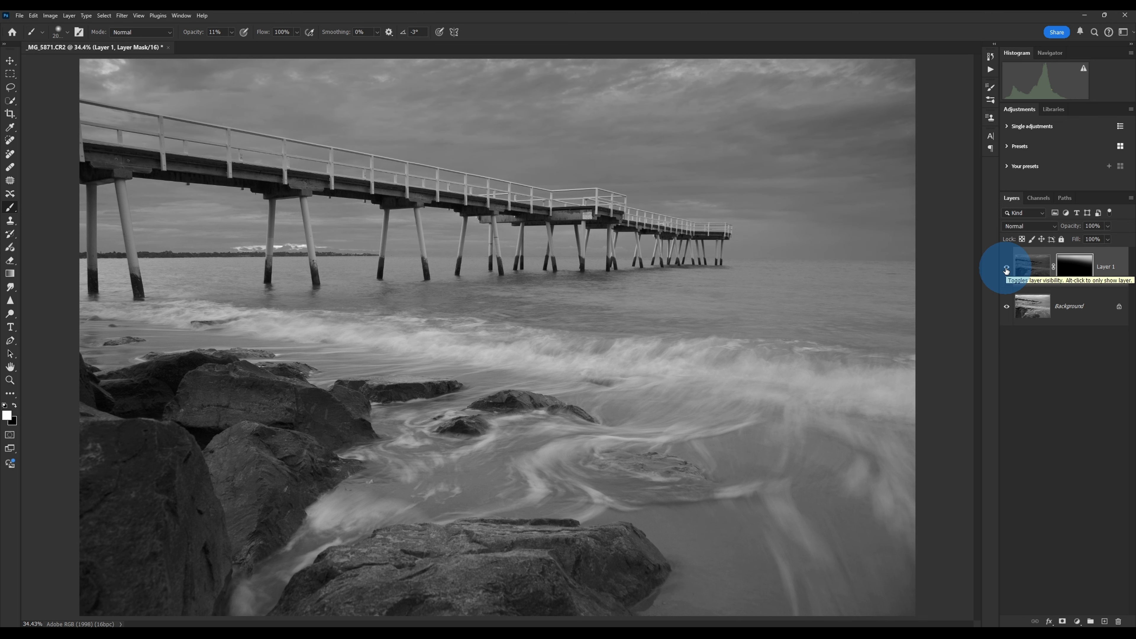
{"action": "left_click", "coordinate": [1007, 269]}
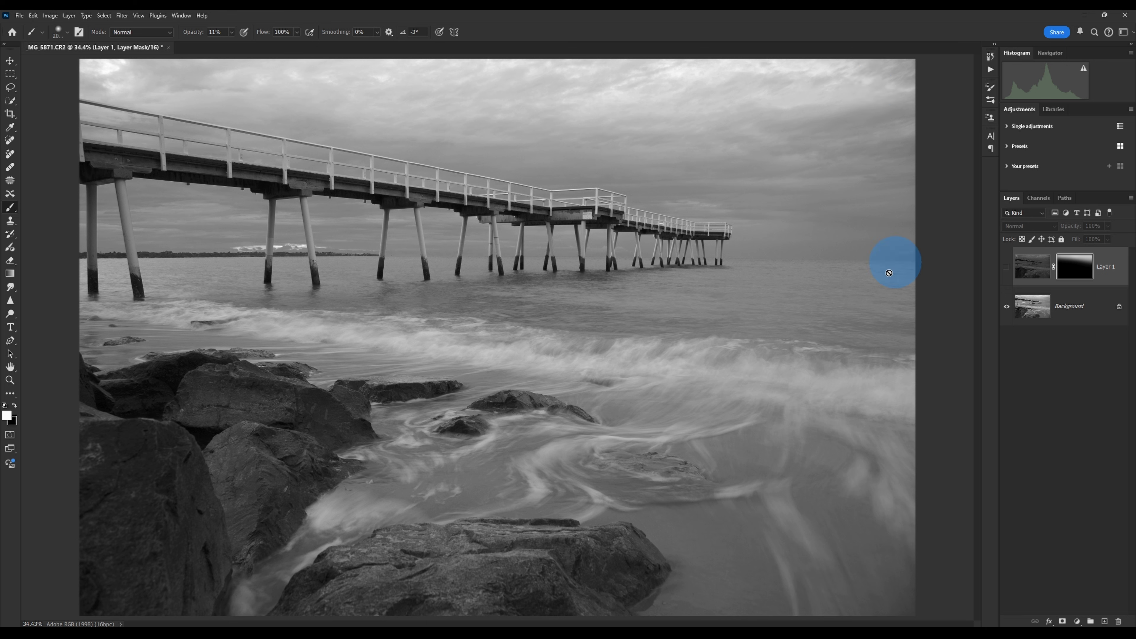
{"action": "left_click", "coordinate": [1007, 266]}
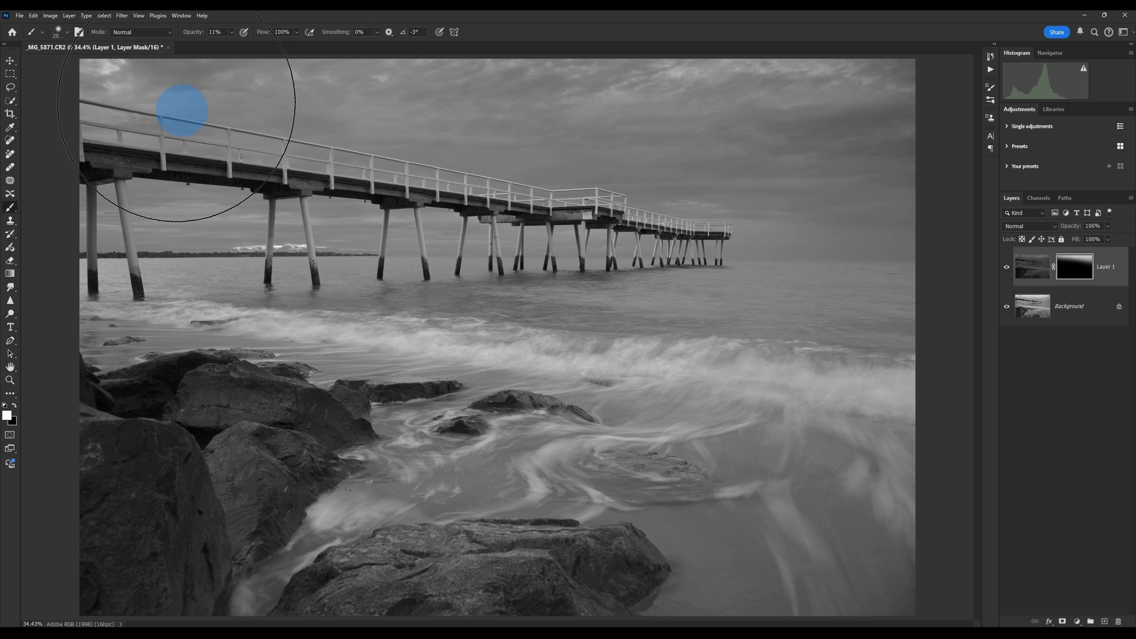
- Flatten the masked Layer 1 and the Background with Layer > Flatten Image
{"action": "left_click", "coordinate": [69, 16]}
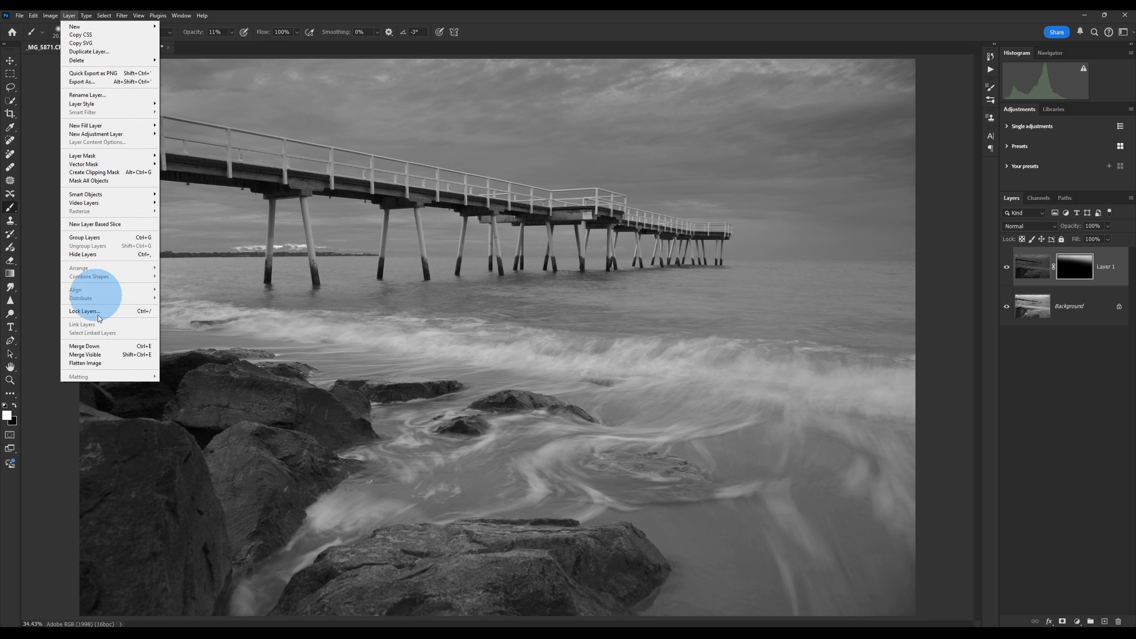
{"action": "left_click", "coordinate": [100, 364]}
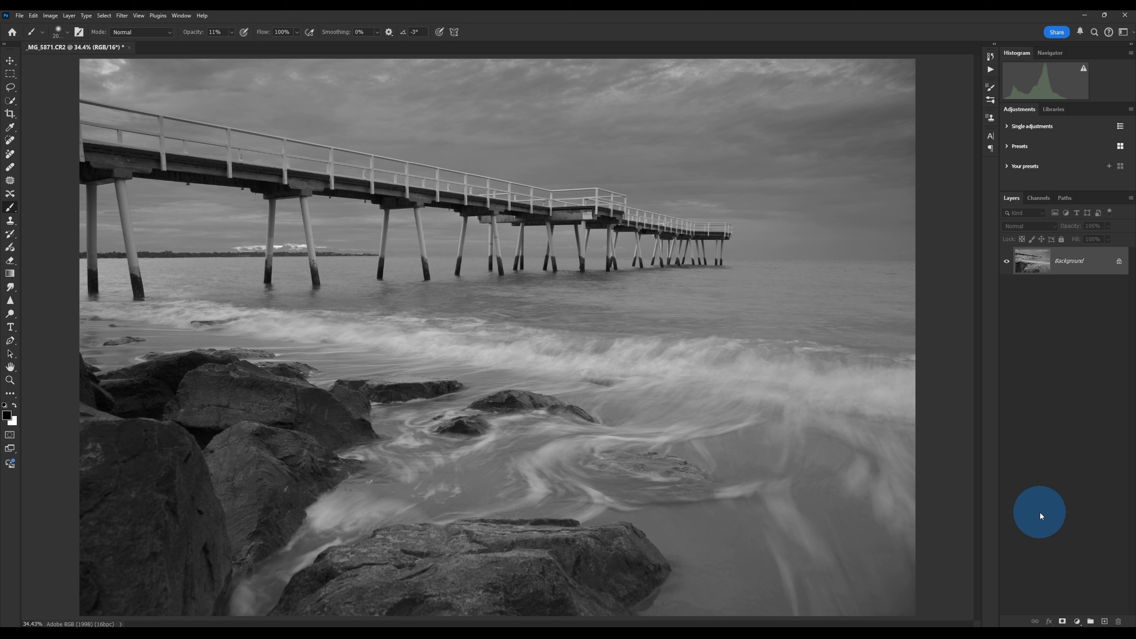
- Add a Levels adjustment layer and set its white input point to 211
{"action": "left_click", "coordinate": [1078, 621]}
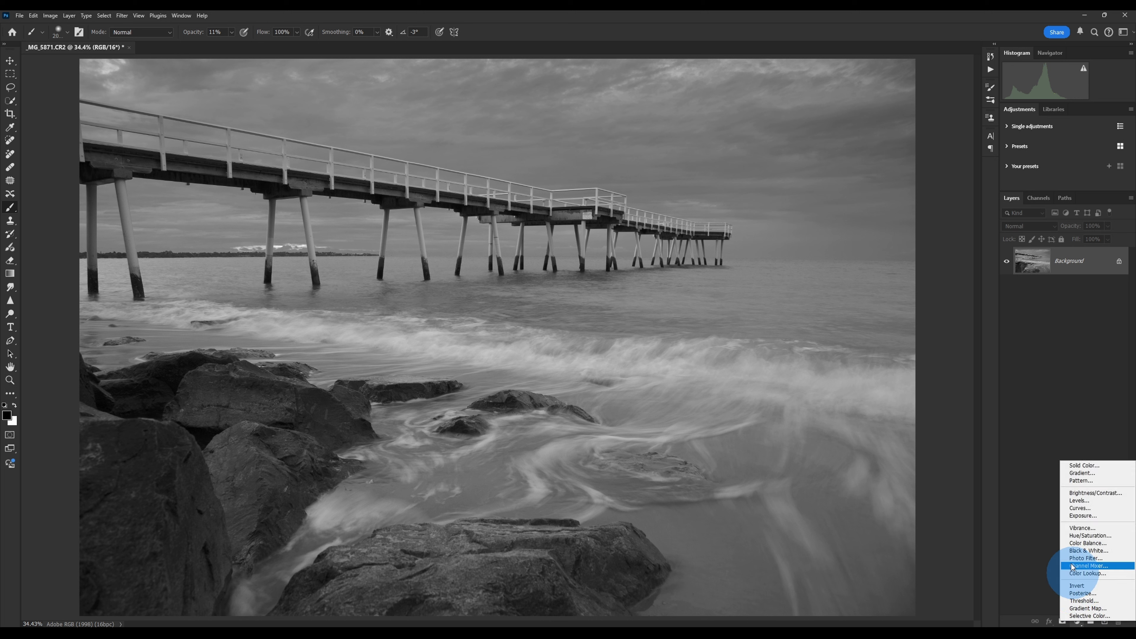
{"action": "left_click", "coordinate": [1083, 501]}
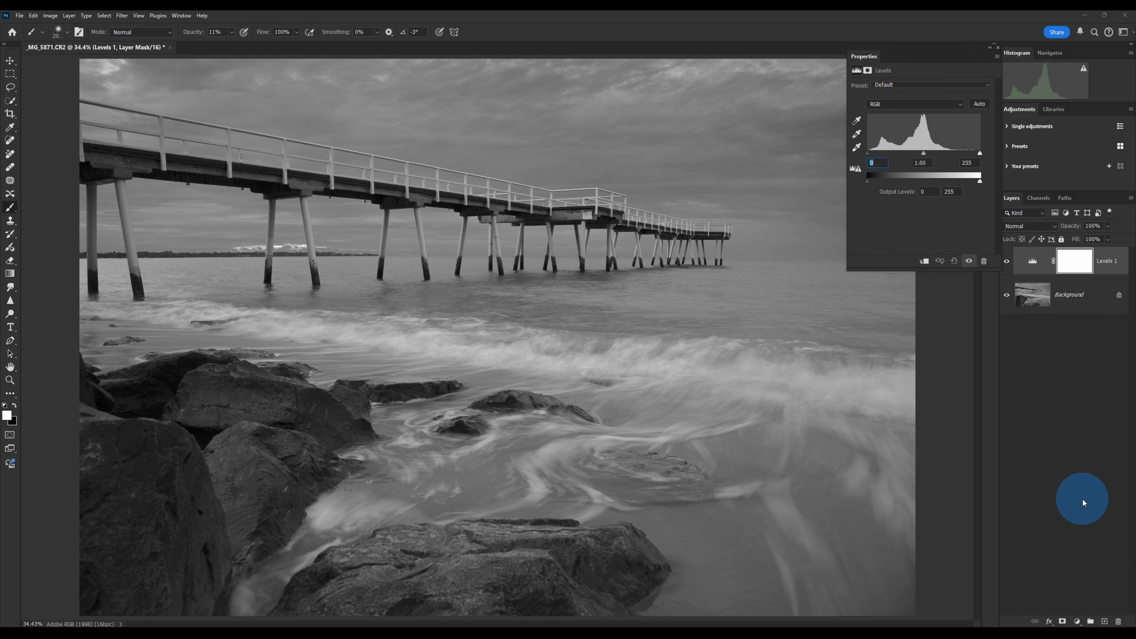
{"action": "mouse_move", "coordinate": [980, 155]}
{"action": "left_mouse_down"}
{"action": "mouse_move", "coordinate": [947, 159]}
{"action": "mouse_move", "coordinate": [998, 155]}
{"action": "left_mouse_up"}
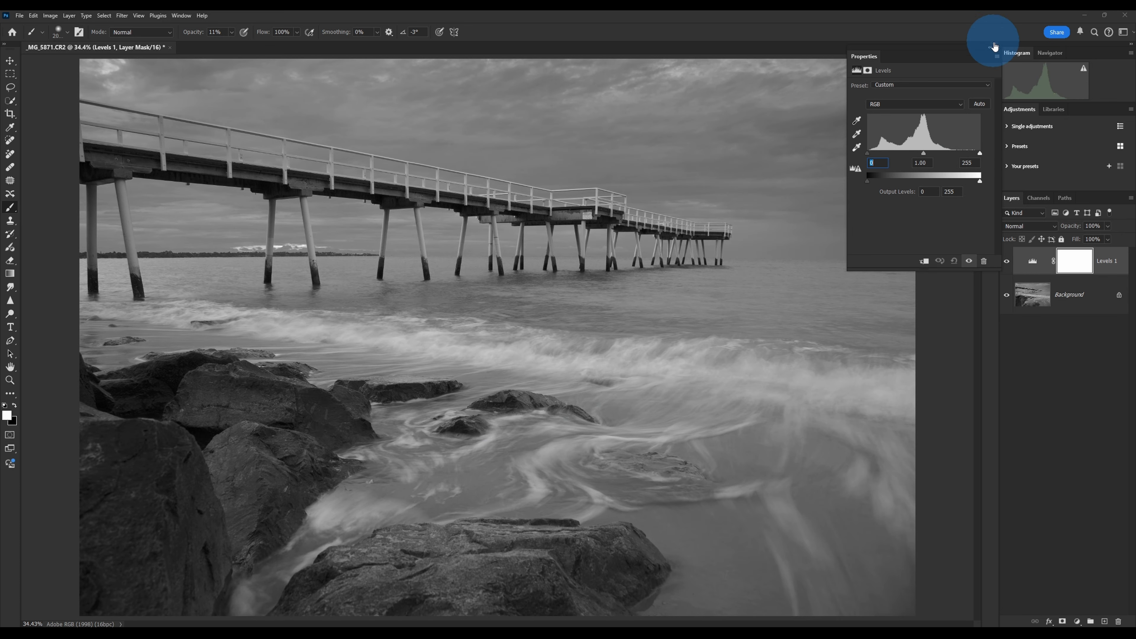
{"action": "left_click", "coordinate": [998, 48]}
{"action": "scroll", "coordinate": [522, 348], "scroll_direction": "up", "scroll_amount": 5}
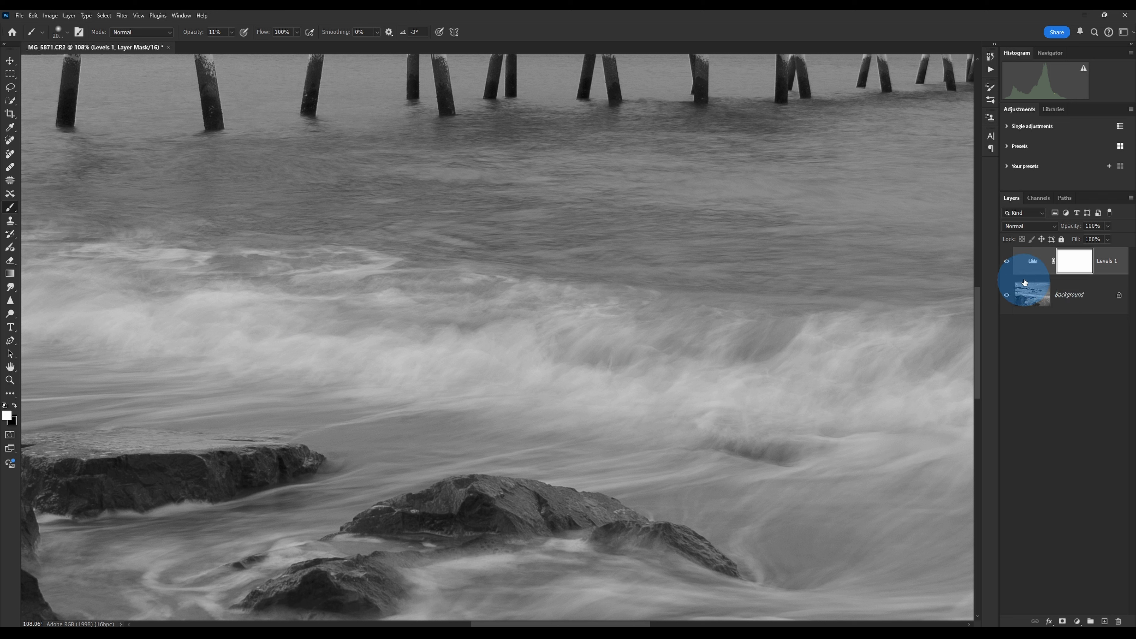
{"action": "double_click", "coordinate": [1031, 264]}
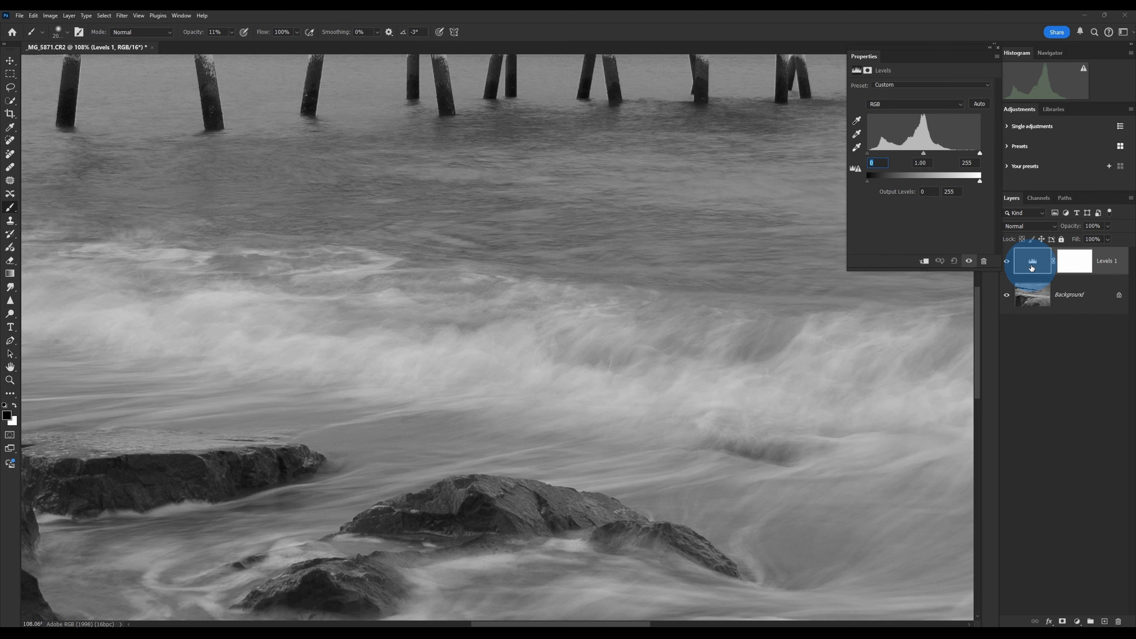
{"action": "left_click", "coordinate": [944, 170]}
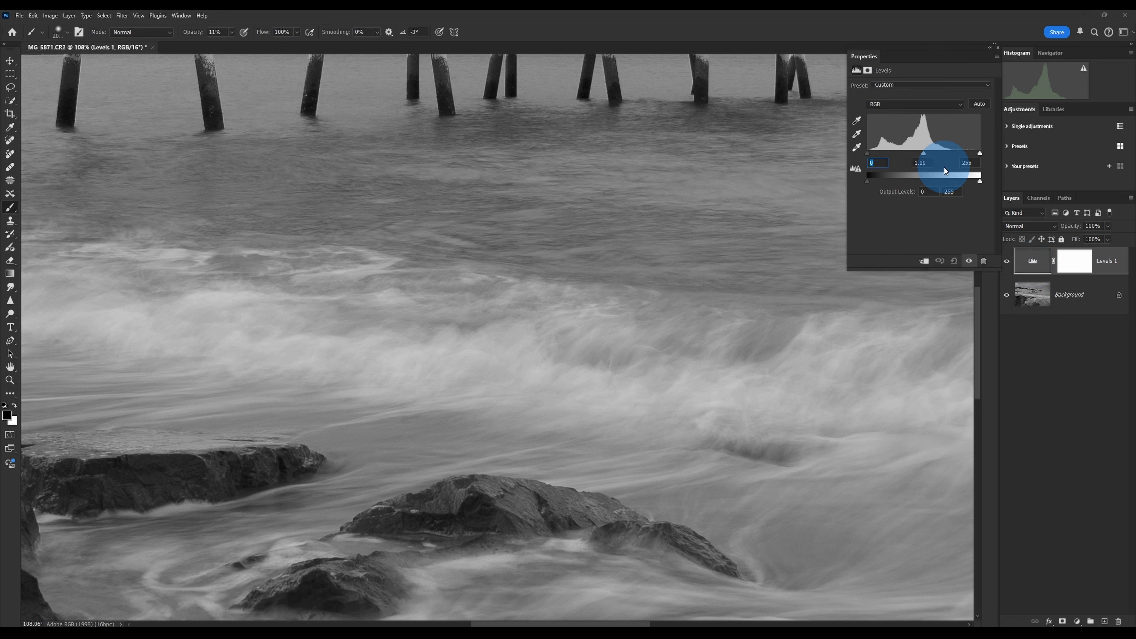
{"action": "mouse_move", "coordinate": [980, 153]}
{"action": "left_mouse_down"}
{"action": "mouse_move", "coordinate": [933, 152]}
{"action": "mouse_move", "coordinate": [969, 154]}
{"action": "left_mouse_up"}
{"action": "left_click", "coordinate": [1000, 49]}
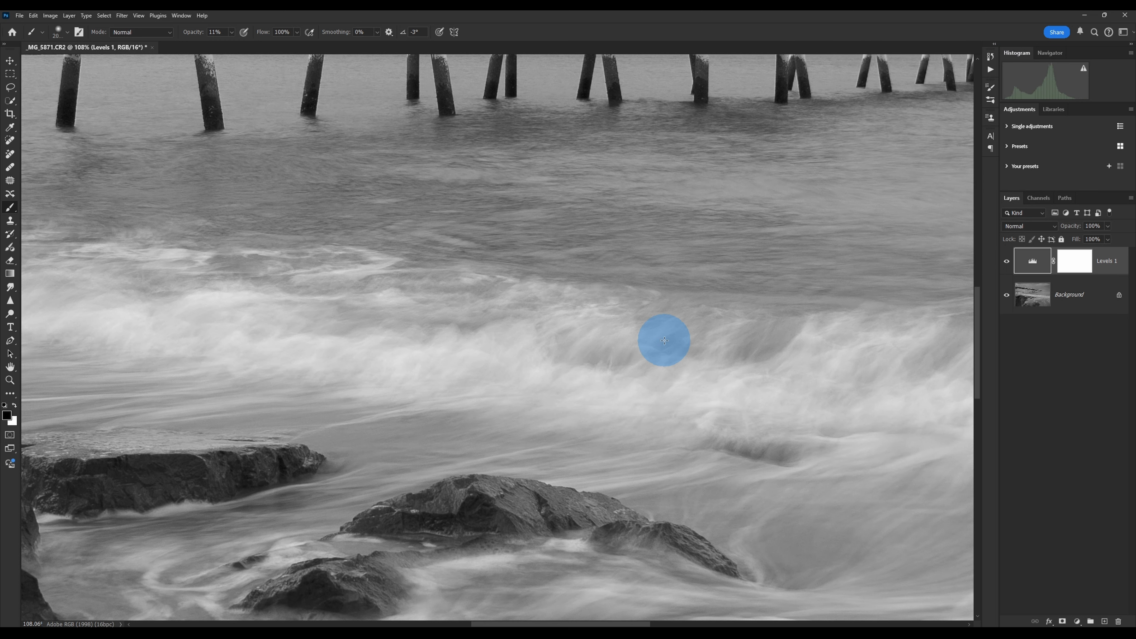
- Fit the photo on screen and invert the Levels 1 mask to black
{"action": "key", "text": "ctrl+0"}
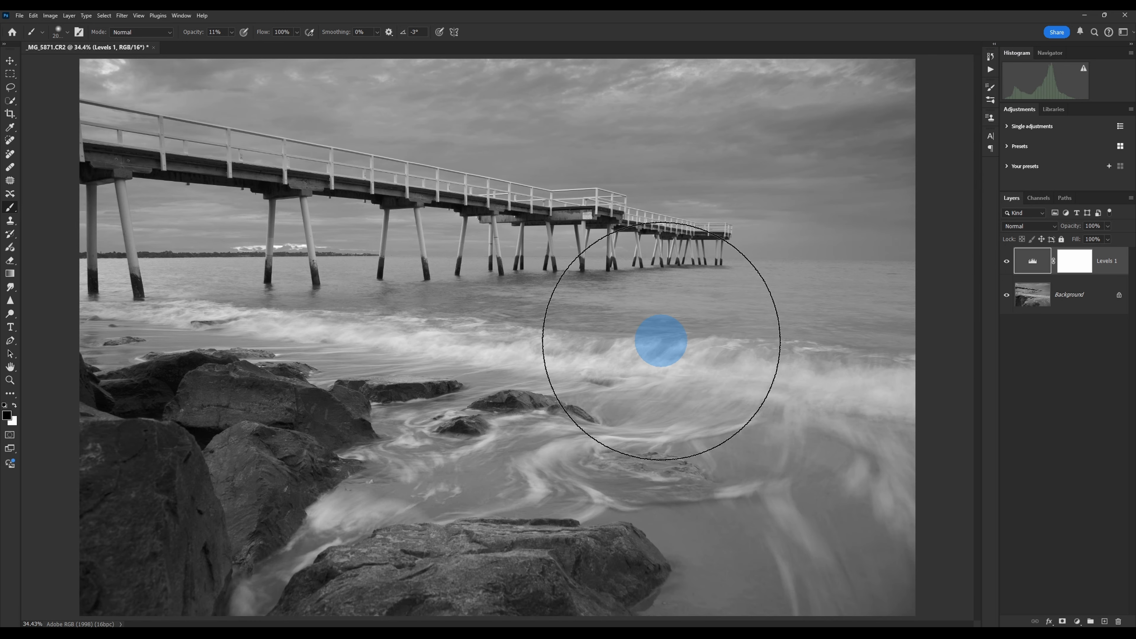
{"action": "left_click", "coordinate": [1075, 264]}
{"action": "key", "text": "x"}
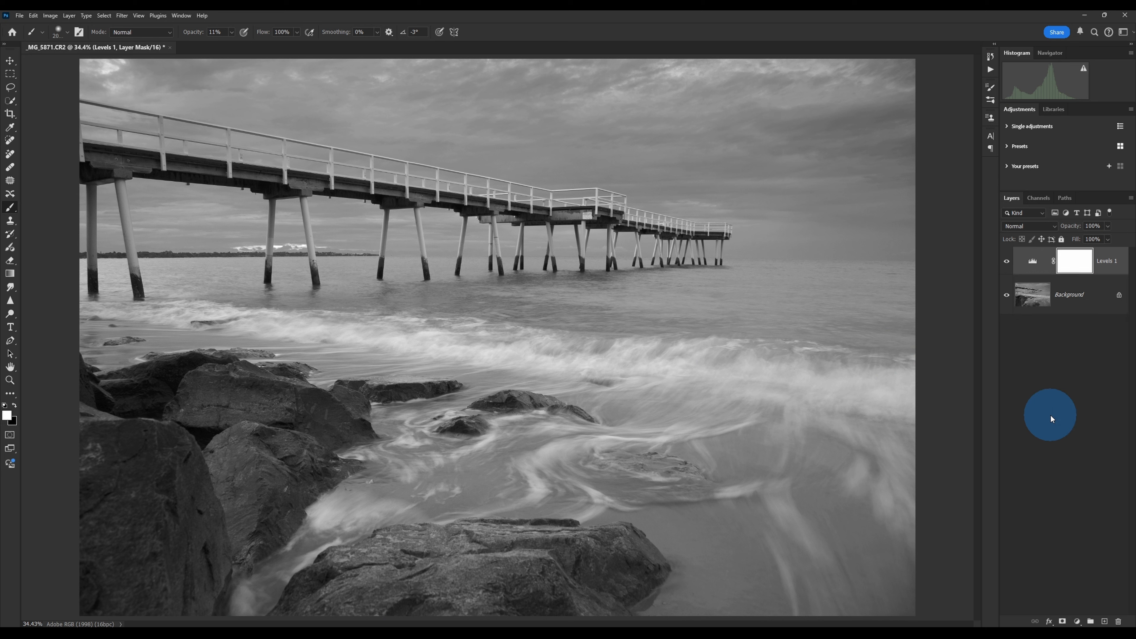
{"action": "key", "text": "ctrl+i"}
{"action": "left_click", "coordinate": [1082, 260]}
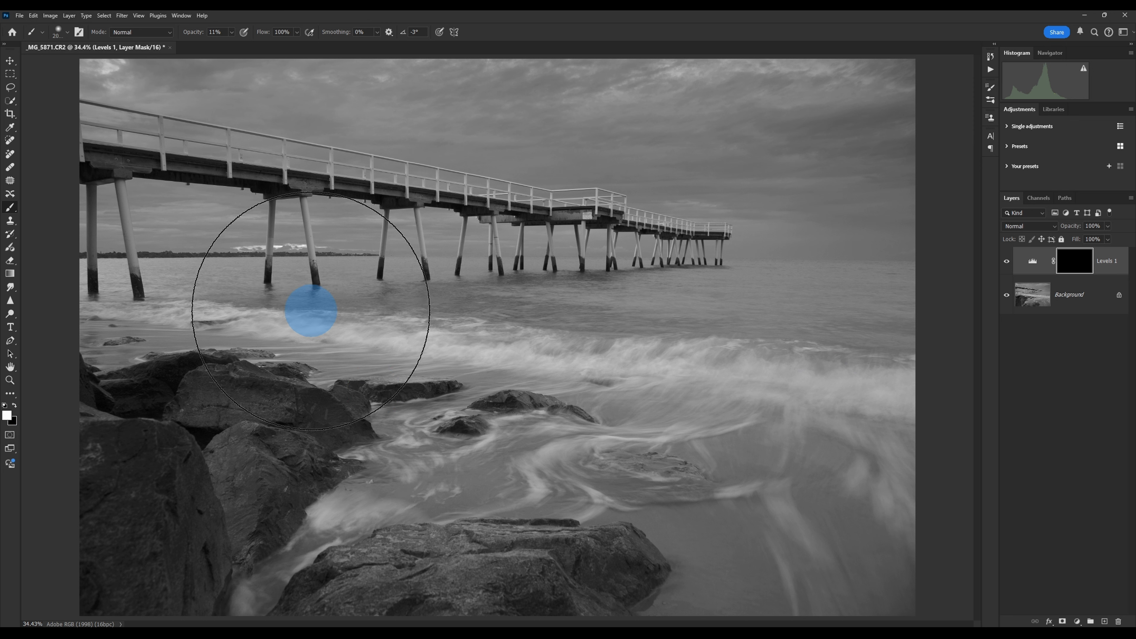
- Shrink the brush and paint brightening into the breaking waves and lower water
{"action": "key", "text": "bracketleft"}
{"action": "key", "text": "bracketleft"}
{"action": "key", "text": "bracketleft"}
{"action": "key", "text": "bracketleft"}
{"action": "key", "text": "bracketleft"}
{"action": "key", "text": "bracketleft"}
{"action": "key", "text": "bracketleft"}
{"action": "key", "text": "bracketleft"}
{"action": "key", "text": "bracketleft"}
{"action": "key", "text": "bracketleft"}
{"action": "key", "text": "bracketleft"}
{"action": "key", "text": "bracketleft"}
{"action": "key", "text": "bracketleft"}
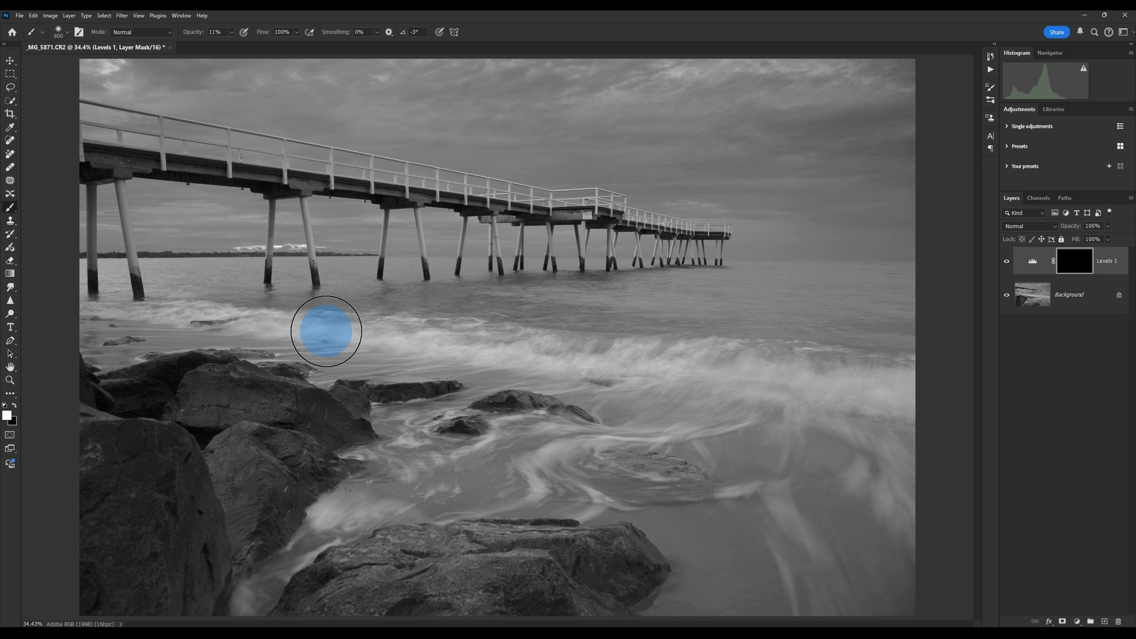
{"action": "key", "text": "bracketleft"}
{"action": "mouse_move", "coordinate": [226, 319]}
{"action": "left_mouse_down"}
{"action": "mouse_move", "coordinate": [527, 356]}
{"action": "mouse_move", "coordinate": [514, 360]}
{"action": "mouse_move", "coordinate": [946, 385]}
{"action": "mouse_move", "coordinate": [877, 363]}
{"action": "mouse_move", "coordinate": [196, 330]}
{"action": "mouse_move", "coordinate": [230, 336]}
{"action": "left_mouse_up"}
{"action": "mouse_move", "coordinate": [581, 457]}
{"action": "left_mouse_down"}
{"action": "mouse_move", "coordinate": [372, 500]}
{"action": "mouse_move", "coordinate": [464, 447]}
{"action": "mouse_move", "coordinate": [654, 469]}
{"action": "left_mouse_up"}
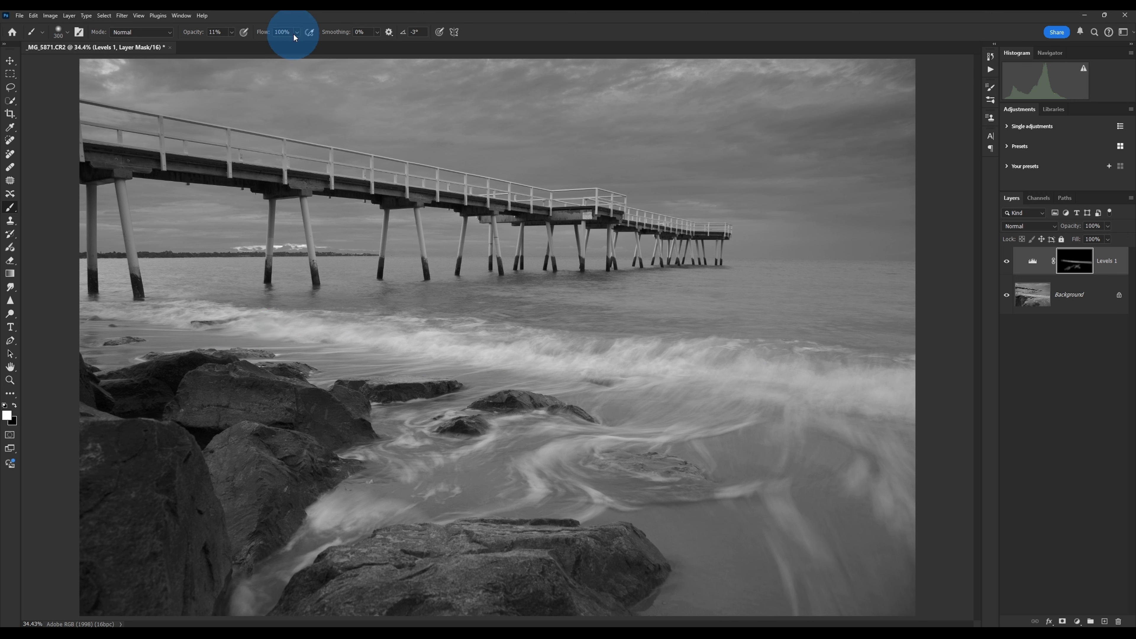
- At about 37% brush opacity, paint brightening across the waves and water around the rocks
{"action": "left_click", "coordinate": [230, 32]}
{"action": "left_click_drag", "start_coordinate": [235, 42], "coordinate": [241, 43]}
{"action": "left_click_drag", "start_coordinate": [190, 305], "coordinate": [338, 323]}
{"action": "mouse_move", "coordinate": [640, 356]}
{"action": "left_mouse_down"}
{"action": "mouse_move", "coordinate": [867, 358]}
{"action": "mouse_move", "coordinate": [712, 444]}
{"action": "mouse_move", "coordinate": [633, 443]}
{"action": "mouse_move", "coordinate": [573, 467]}
{"action": "mouse_move", "coordinate": [350, 500]}
{"action": "left_mouse_up"}
{"action": "mouse_move", "coordinate": [282, 508]}
{"action": "left_mouse_down"}
{"action": "mouse_move", "coordinate": [291, 503]}
{"action": "mouse_move", "coordinate": [170, 330]}
{"action": "mouse_move", "coordinate": [56, 330]}
{"action": "mouse_move", "coordinate": [938, 356]}
{"action": "mouse_move", "coordinate": [582, 348]}
{"action": "mouse_move", "coordinate": [814, 546]}
{"action": "left_mouse_up"}
{"action": "mouse_move", "coordinate": [837, 507]}
{"action": "left_mouse_down"}
{"action": "mouse_move", "coordinate": [824, 446]}
{"action": "mouse_move", "coordinate": [862, 401]}
{"action": "left_mouse_up"}
{"action": "mouse_move", "coordinate": [898, 438]}
{"action": "left_mouse_down"}
{"action": "mouse_move", "coordinate": [918, 517]}
{"action": "mouse_move", "coordinate": [863, 398]}
{"action": "mouse_move", "coordinate": [611, 426]}
{"action": "mouse_move", "coordinate": [625, 378]}
{"action": "mouse_move", "coordinate": [272, 355]}
{"action": "left_mouse_up"}
{"action": "mouse_move", "coordinate": [465, 355]}
{"action": "left_mouse_down"}
{"action": "mouse_move", "coordinate": [345, 424]}
{"action": "mouse_move", "coordinate": [347, 531]}
{"action": "left_mouse_up"}
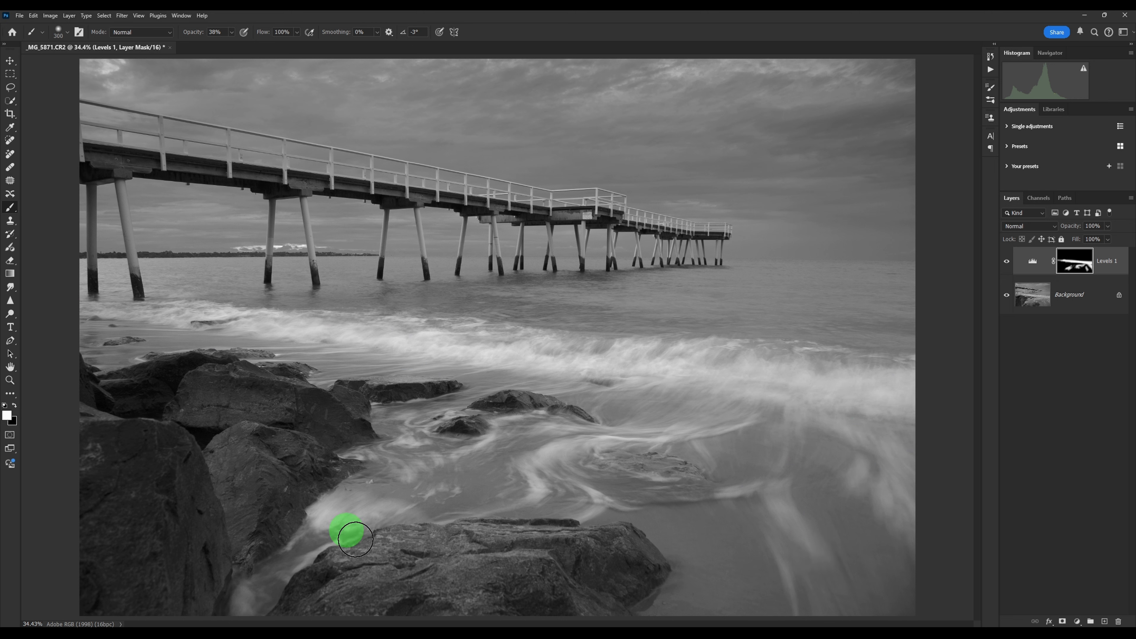
{"action": "mouse_move", "coordinate": [530, 464]}
{"action": "left_mouse_down"}
{"action": "mouse_move", "coordinate": [381, 452]}
{"action": "mouse_move", "coordinate": [388, 426]}
{"action": "left_mouse_up"}
{"action": "left_click", "coordinate": [446, 440]}
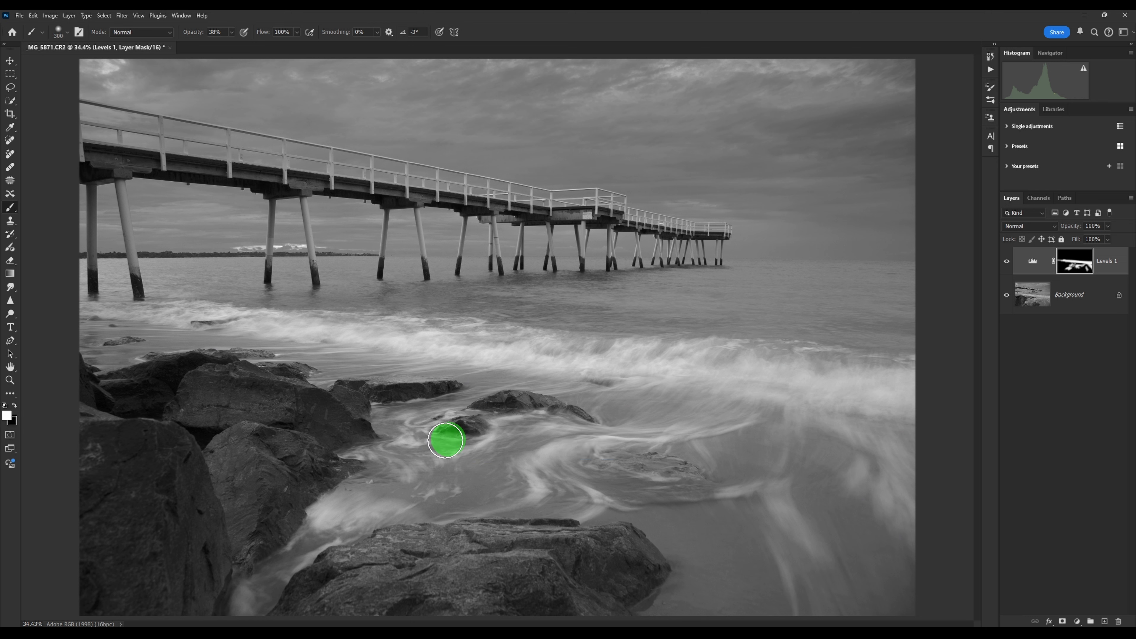
- Toggle Levels 1 on and off to compare the brightened water with the original
{"action": "left_click", "coordinate": [1007, 261]}
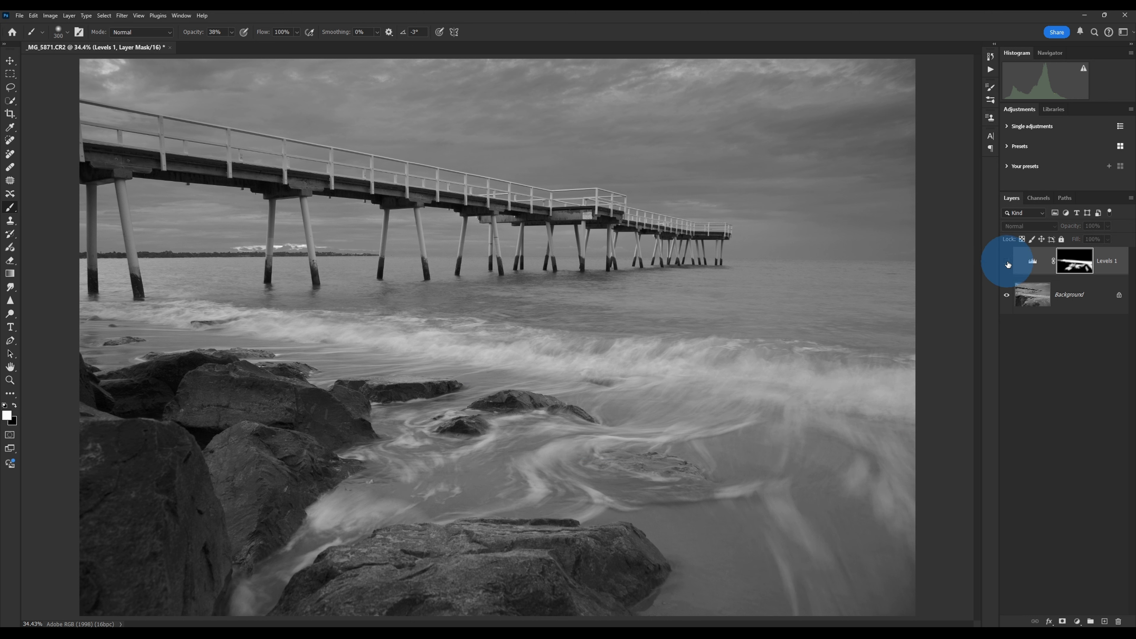
{"action": "left_click", "coordinate": [1007, 262]}
{"action": "left_click", "coordinate": [1007, 261]}
{"action": "left_click", "coordinate": [1007, 261]}
{"action": "left_click", "coordinate": [1007, 261]}
{"action": "left_click", "coordinate": [1007, 262]}
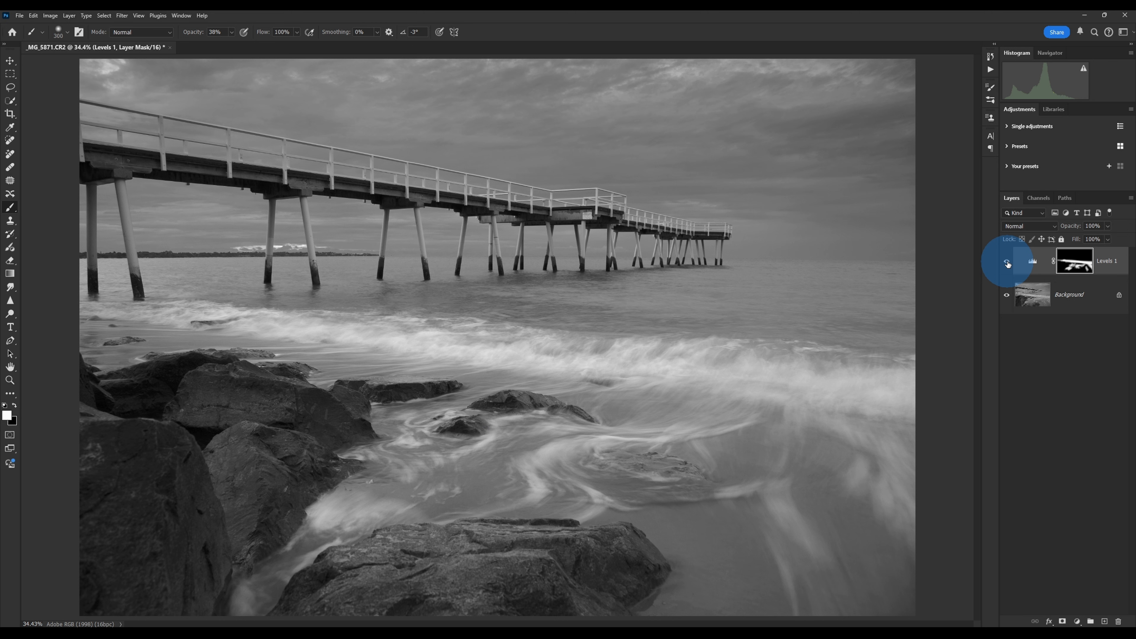
- Add a Levels 2 adjustment layer with its black input point raised to 40, then select its mask
{"action": "left_click", "coordinate": [1077, 621]}
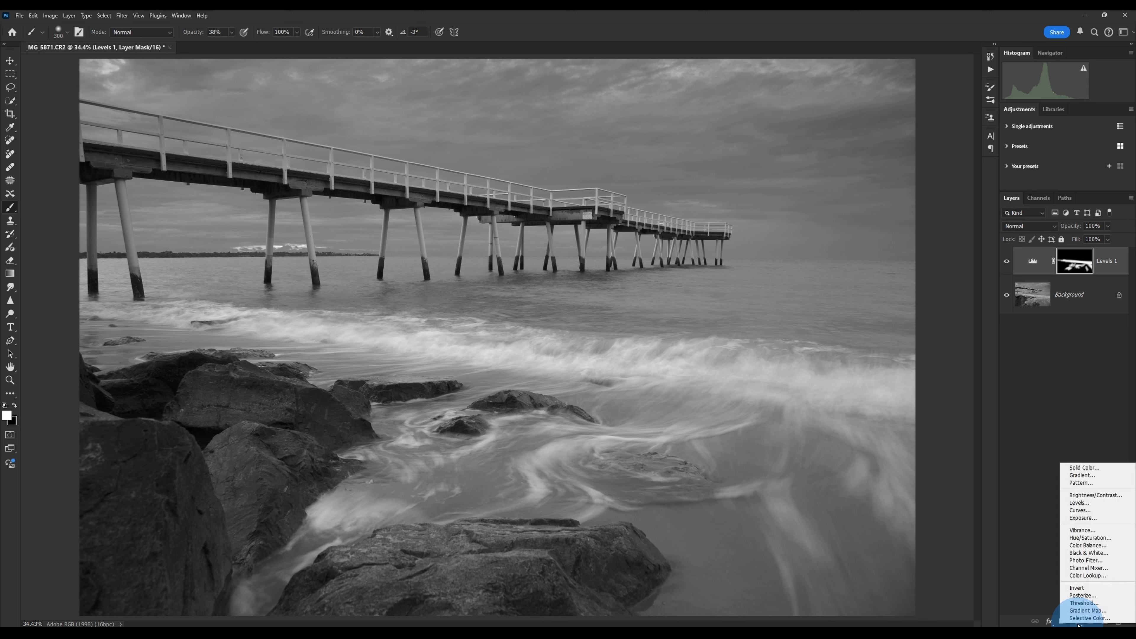
{"action": "left_click", "coordinate": [1092, 503]}
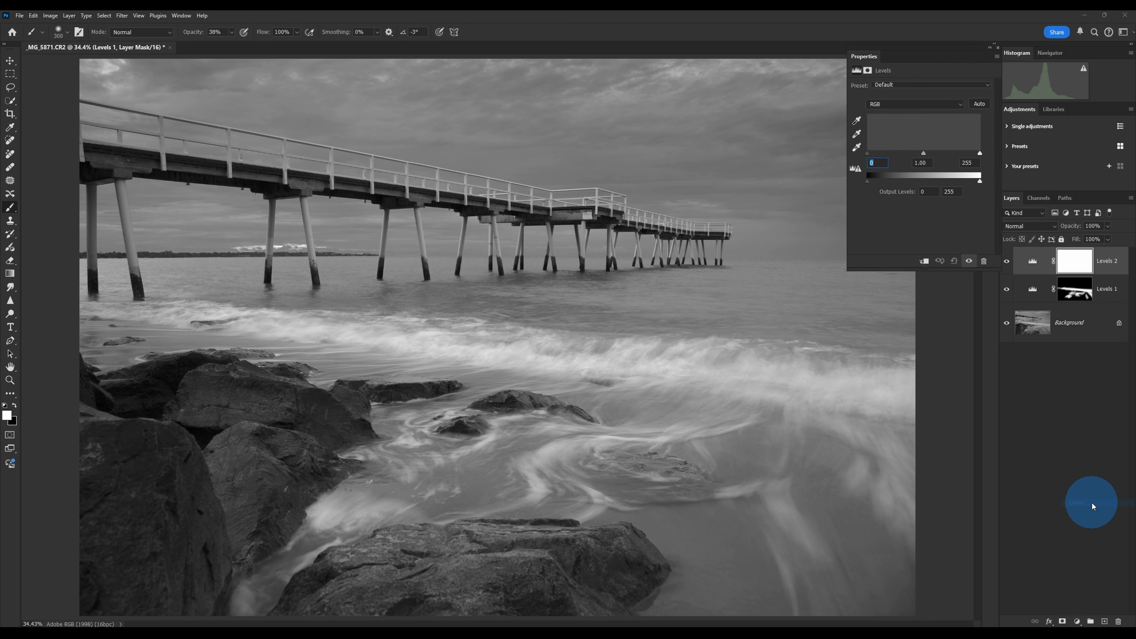
{"action": "left_click_drag", "start_coordinate": [869, 153], "coordinate": [882, 154]}
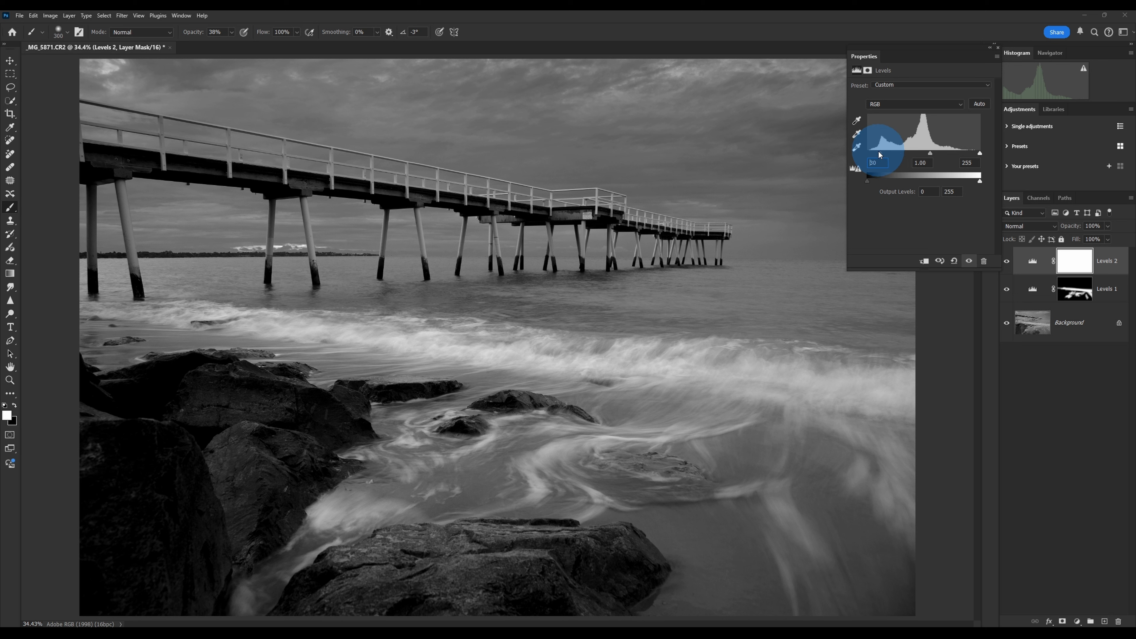
{"action": "mouse_move", "coordinate": [880, 153]}
{"action": "left_mouse_down"}
{"action": "mouse_move", "coordinate": [898, 153]}
{"action": "mouse_move", "coordinate": [869, 153]}
{"action": "mouse_move", "coordinate": [886, 152]}
{"action": "left_mouse_up"}
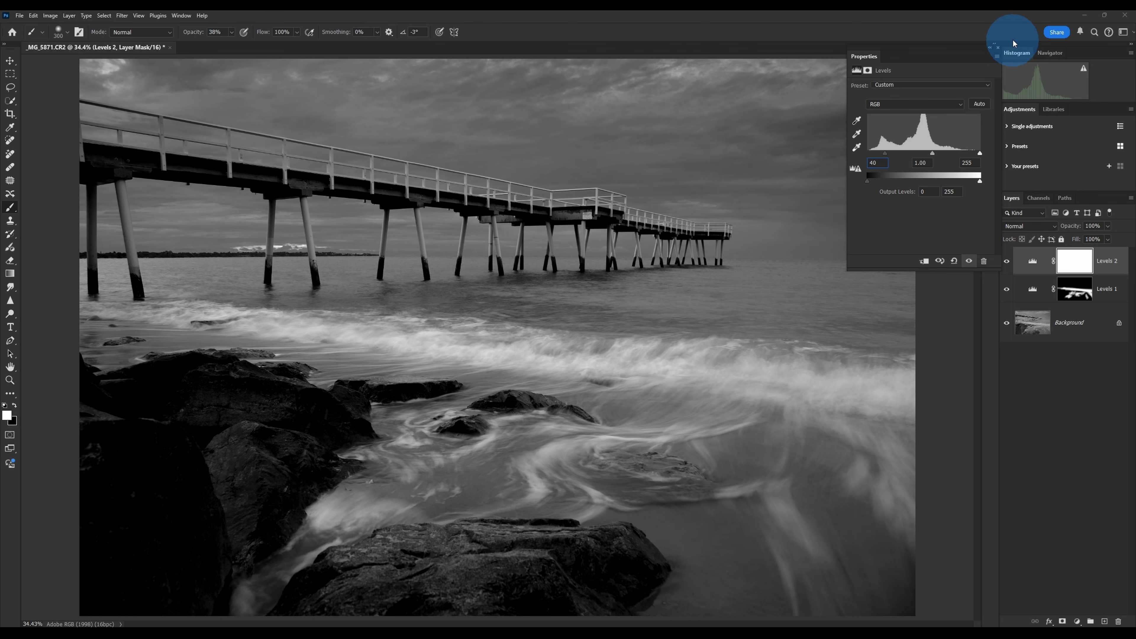
{"action": "left_click", "coordinate": [998, 48]}
{"action": "left_click", "coordinate": [1083, 270]}
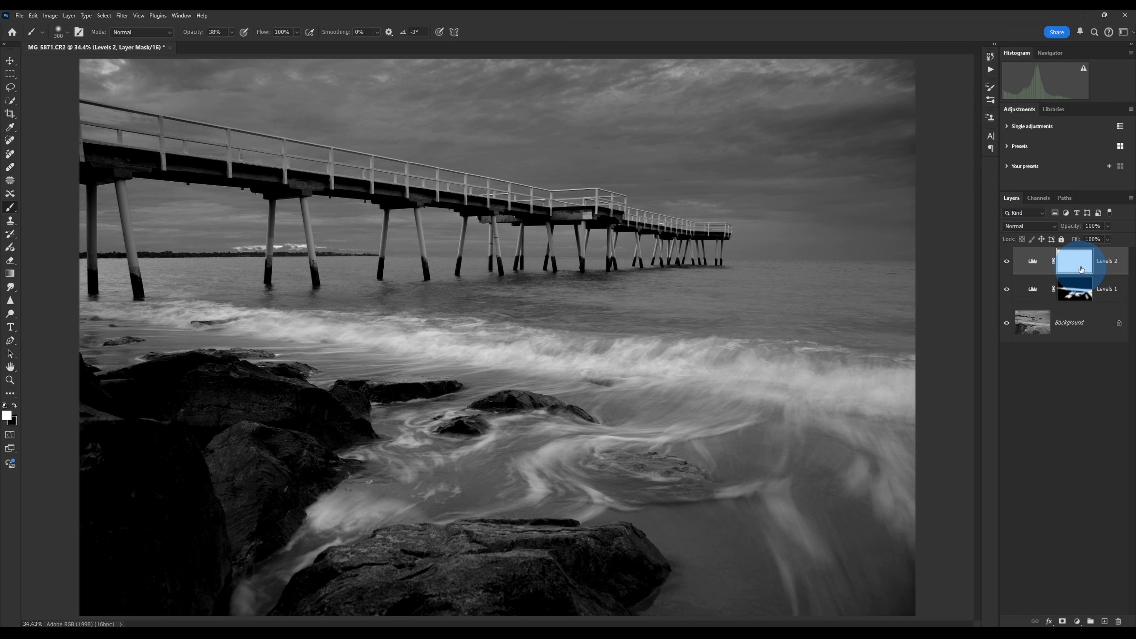
- Invert the Levels 2 mask and paint white over the sky and rocks with a large brush
{"action": "key", "text": "ctrl+i"}
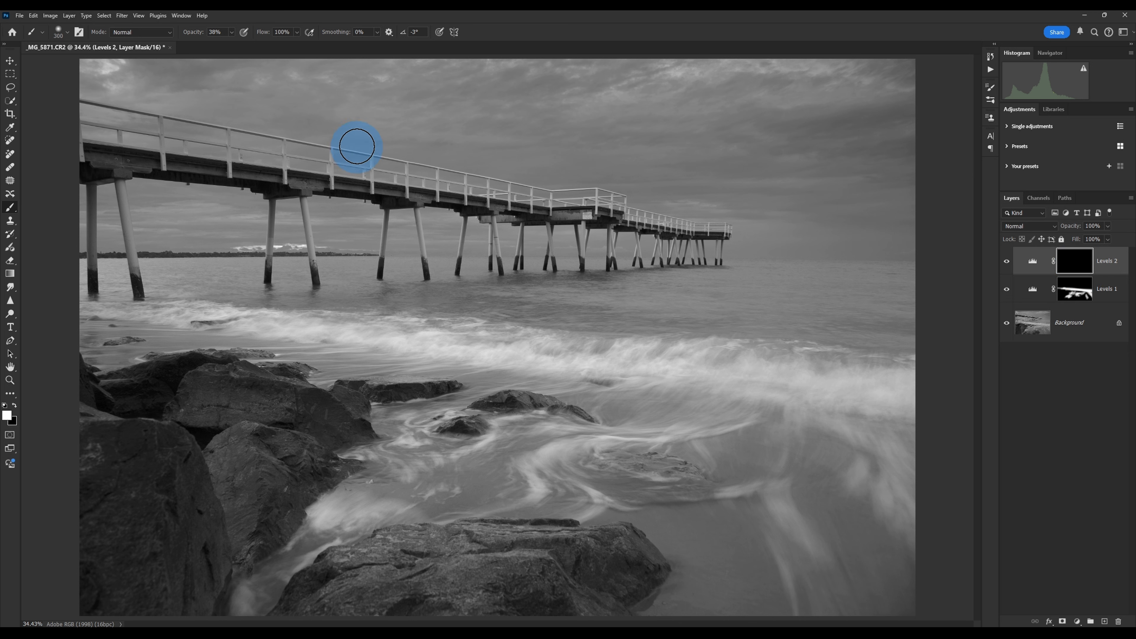
{"action": "key", "text": "bracketright"}
{"action": "key", "text": "bracketright"}
{"action": "key", "text": "bracketright"}
{"action": "scroll", "coordinate": [426, 122], "scroll_direction": "down", "scroll_amount": 3}
{"action": "mouse_move", "coordinate": [325, 145]}
{"action": "left_mouse_down"}
{"action": "mouse_move", "coordinate": [309, 167]}
{"action": "mouse_move", "coordinate": [730, 188]}
{"action": "mouse_move", "coordinate": [38, 141]}
{"action": "mouse_move", "coordinate": [807, 262]}
{"action": "mouse_move", "coordinate": [659, 224]}
{"action": "mouse_move", "coordinate": [272, 169]}
{"action": "left_mouse_up"}
{"action": "left_click", "coordinate": [220, 274]}
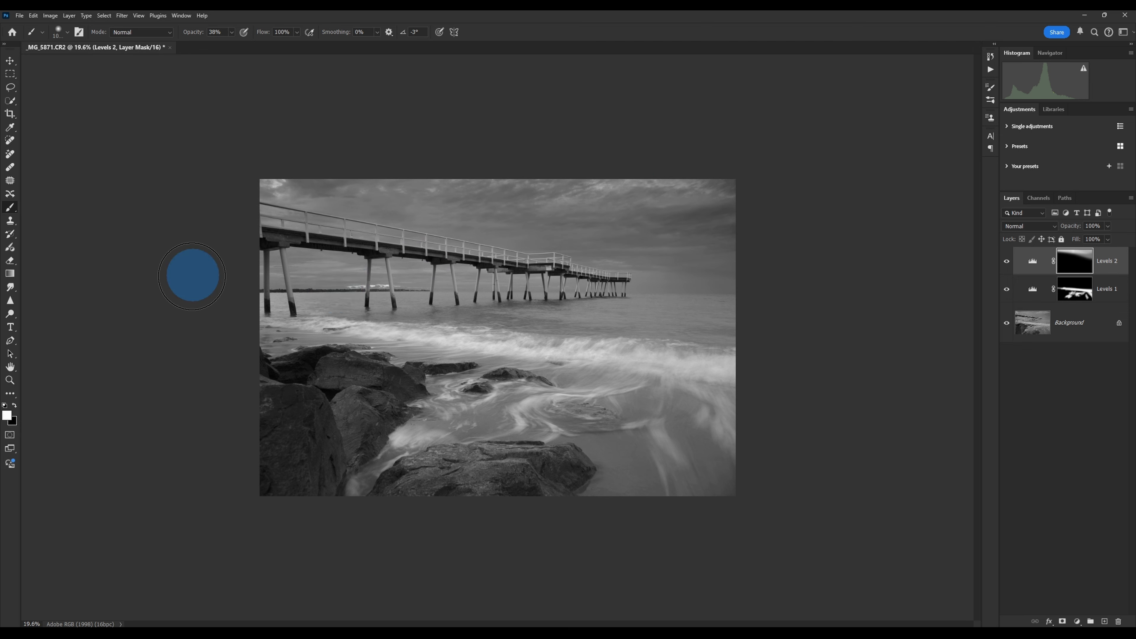
{"action": "left_click", "coordinate": [500, 286]}
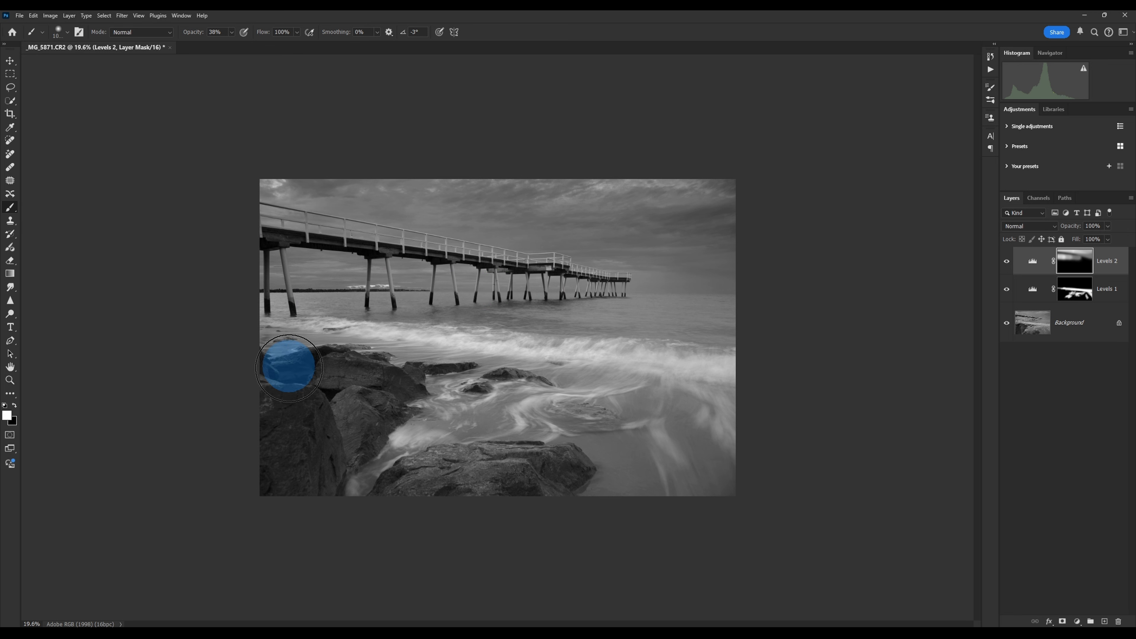
{"action": "mouse_move", "coordinate": [406, 419]}
{"action": "left_mouse_down"}
{"action": "mouse_move", "coordinate": [360, 465]}
{"action": "mouse_move", "coordinate": [375, 378]}
{"action": "mouse_move", "coordinate": [337, 368]}
{"action": "left_mouse_up"}
{"action": "left_click", "coordinate": [443, 453]}
{"action": "mouse_move", "coordinate": [433, 454]}
{"action": "left_mouse_down"}
{"action": "mouse_move", "coordinate": [345, 515]}
{"action": "mouse_move", "coordinate": [487, 477]}
{"action": "left_mouse_up"}
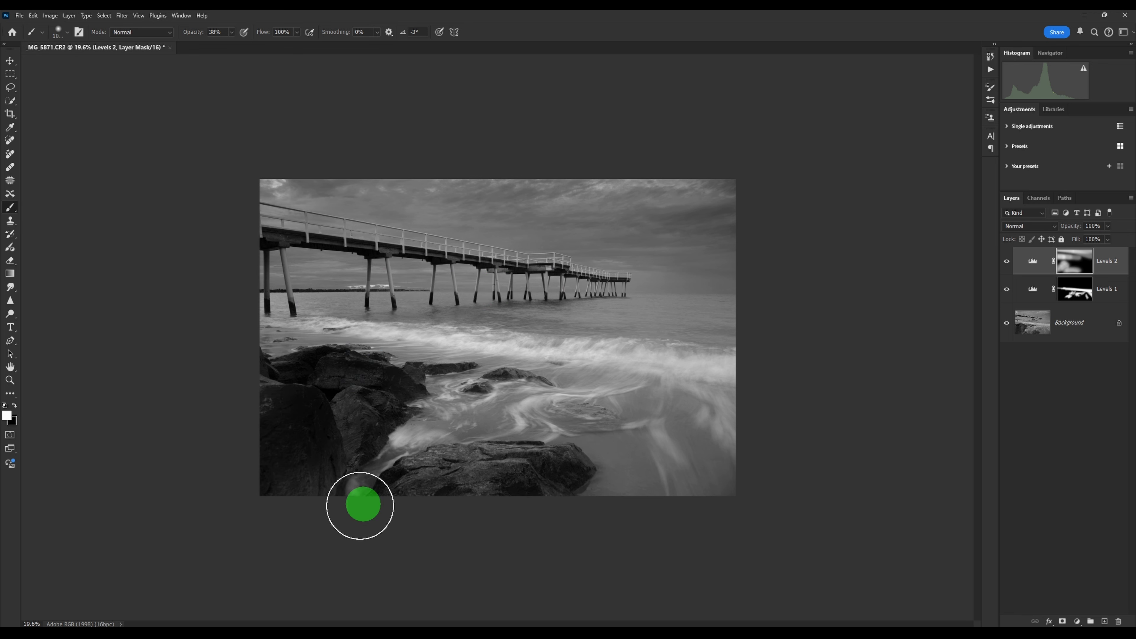
{"action": "left_click", "coordinate": [634, 494]}
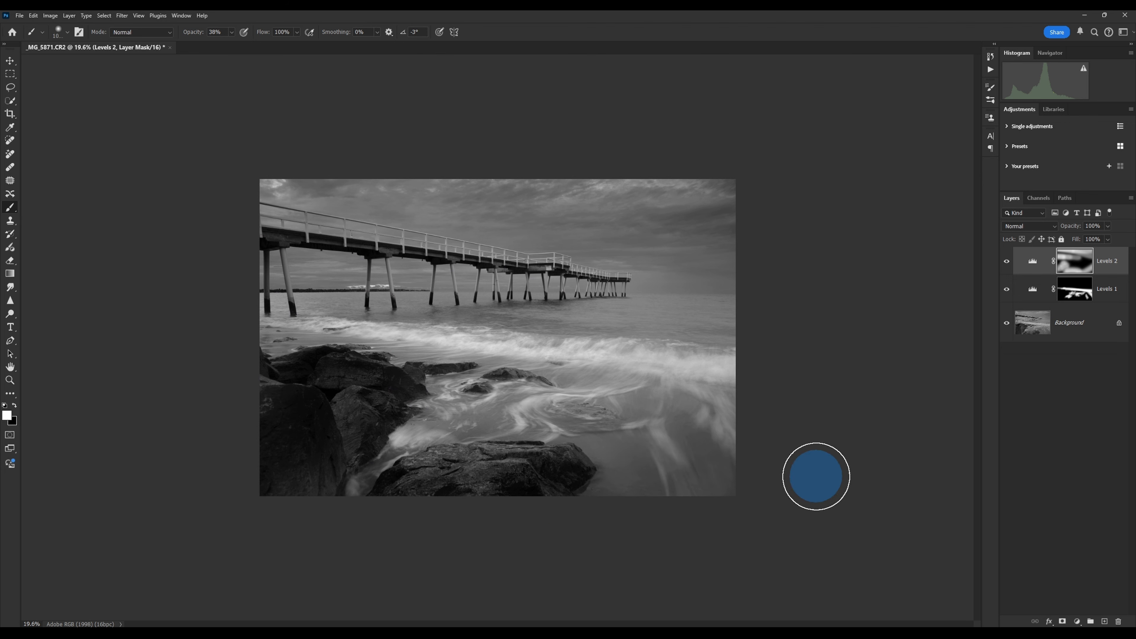
{"action": "mouse_move", "coordinate": [399, 219]}
{"action": "left_mouse_down"}
{"action": "mouse_move", "coordinate": [289, 136]}
{"action": "mouse_move", "coordinate": [399, 146]}
{"action": "mouse_move", "coordinate": [264, 235]}
{"action": "left_mouse_up"}
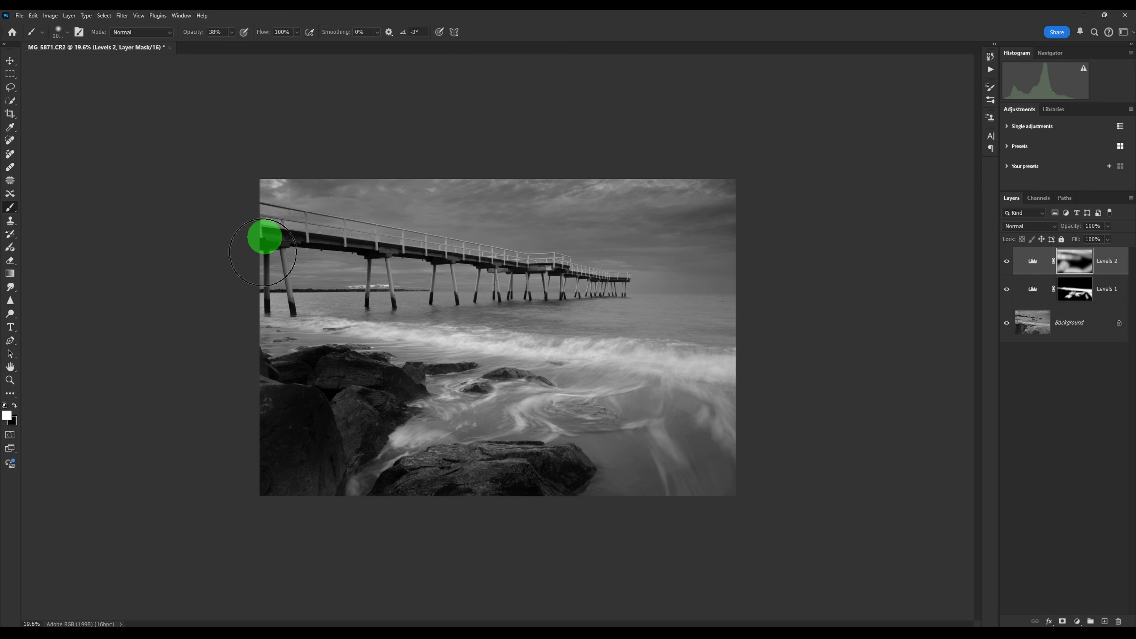
- Toggle the Levels 2 layer's visibility on and off to compare the darkening
{"action": "left_click", "coordinate": [1006, 261]}
{"action": "left_click", "coordinate": [1006, 261]}
{"action": "left_click", "coordinate": [1006, 261]}
{"action": "left_click", "coordinate": [1006, 261]}
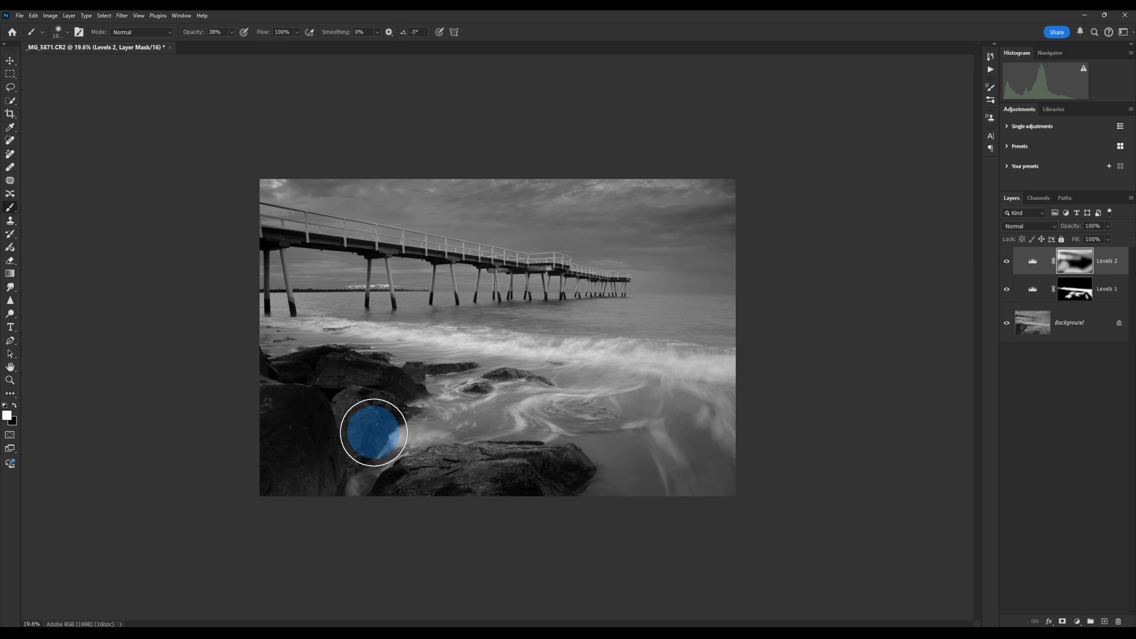
{"action": "scroll", "coordinate": [355, 406], "scroll_direction": "up", "scroll_amount": 3}
- Keep the brightening Levels layer at 100% opacity and lower Levels 2's opacity slightly
{"action": "left_click_drag", "start_coordinate": [1107, 226], "coordinate": [1132, 263]}
{"action": "left_click", "coordinate": [1110, 240]}
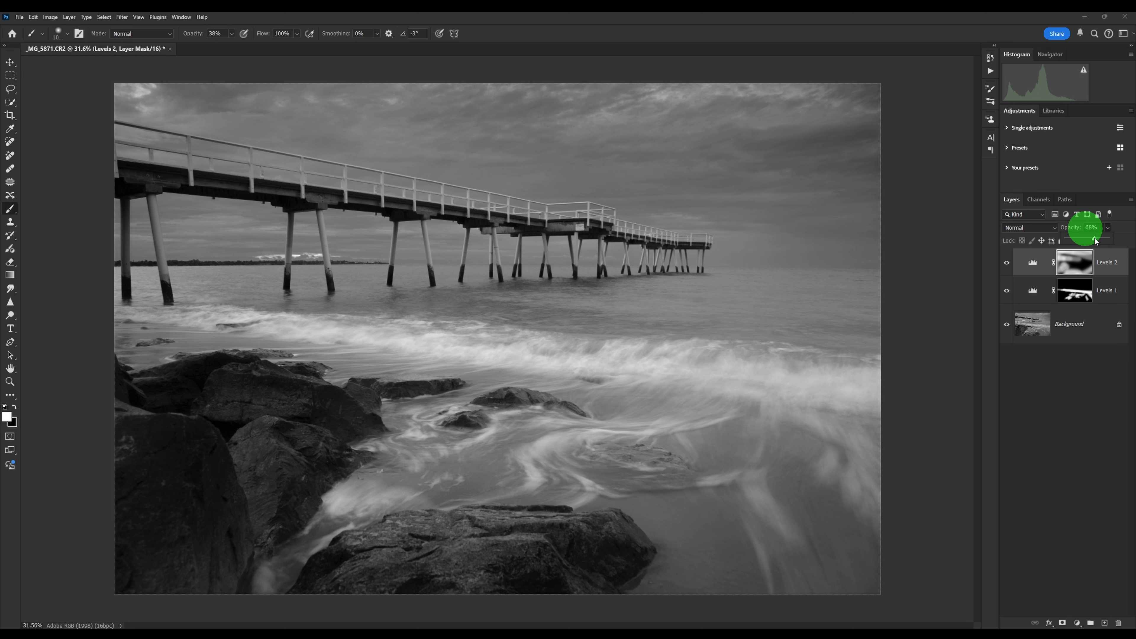
{"action": "left_click", "coordinate": [1029, 291]}
{"action": "left_click_drag", "start_coordinate": [1107, 227], "coordinate": [1078, 247]}
{"action": "left_click_drag", "start_coordinate": [1063, 250], "coordinate": [1109, 240]}
{"action": "left_click", "coordinate": [1108, 264]}
{"action": "left_click", "coordinate": [1108, 227]}
{"action": "mouse_move", "coordinate": [1120, 248]}
{"action": "left_mouse_down"}
{"action": "mouse_move", "coordinate": [1097, 240]}
{"action": "mouse_move", "coordinate": [1123, 241]}
{"action": "mouse_move", "coordinate": [1108, 244]}
{"action": "left_mouse_up"}
- Set Levels 2 opacity to 77% and flatten the image into the Background
{"action": "left_click", "coordinate": [1047, 294]}
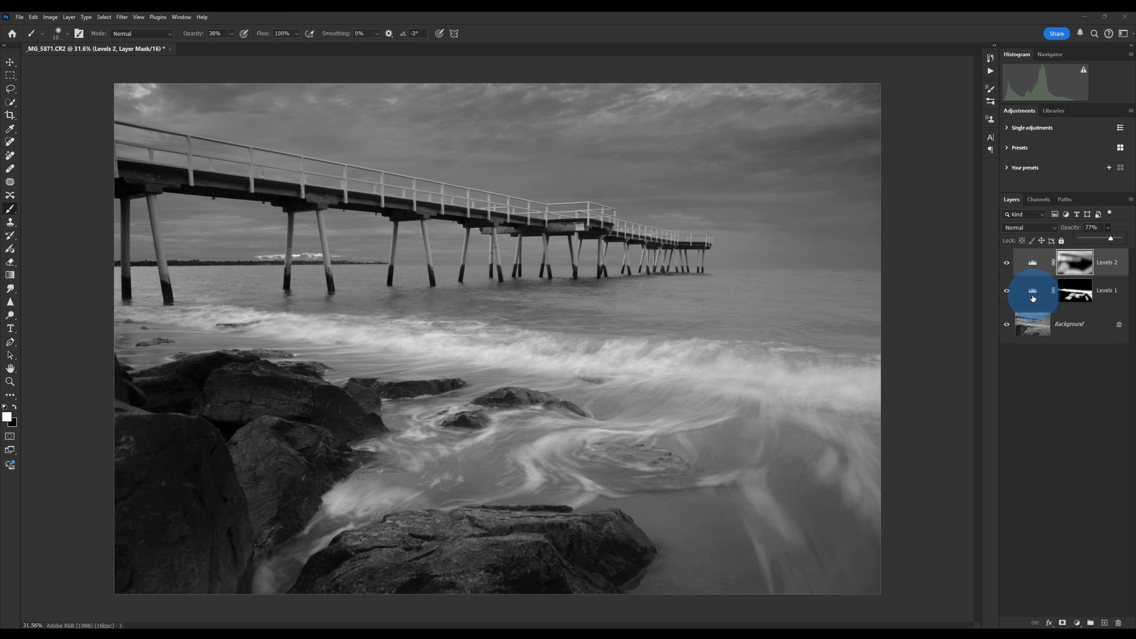
{"action": "left_click", "coordinate": [69, 17]}
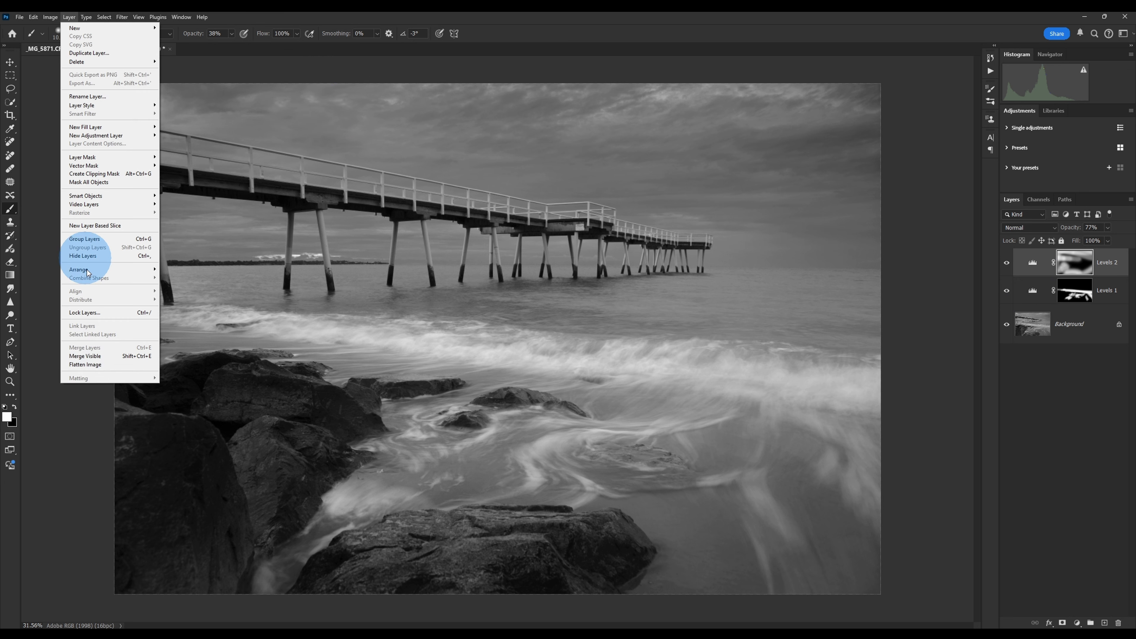
{"action": "left_click", "coordinate": [90, 364]}
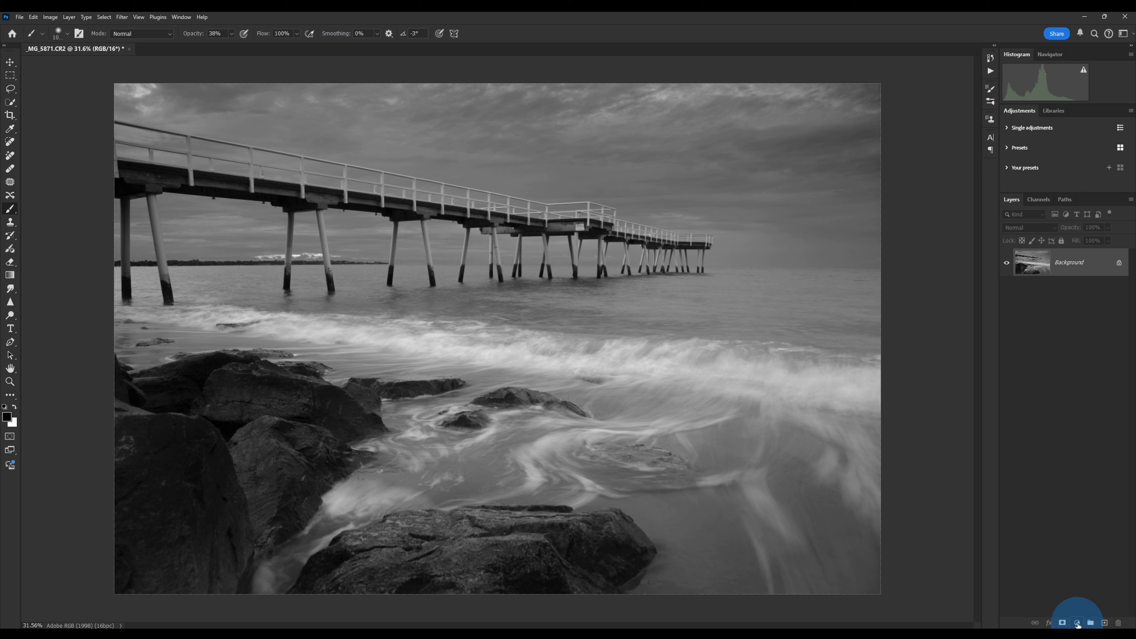
- Add a Curves adjustment with the white point moved in, a raised highlight point, and a shadow point
{"action": "left_click", "coordinate": [1077, 623]}
{"action": "left_click", "coordinate": [1086, 510]}
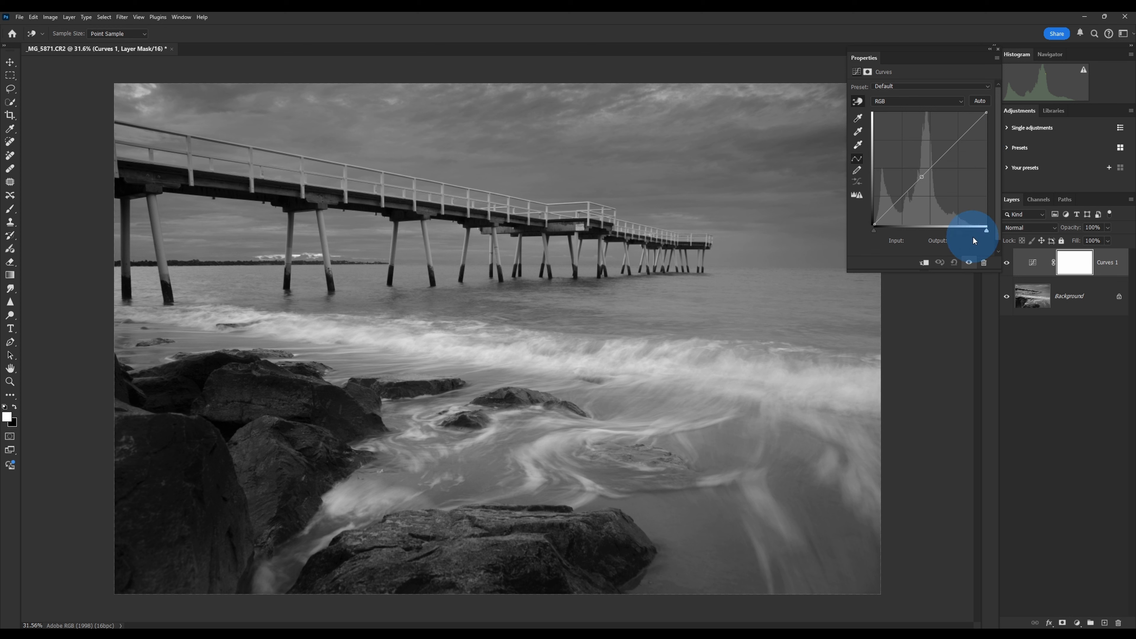
{"action": "left_click_drag", "start_coordinate": [987, 231], "coordinate": [979, 235]}
{"action": "left_click", "coordinate": [950, 141]}
{"action": "left_click_drag", "start_coordinate": [951, 141], "coordinate": [947, 139]}
{"action": "left_click", "coordinate": [901, 196]}
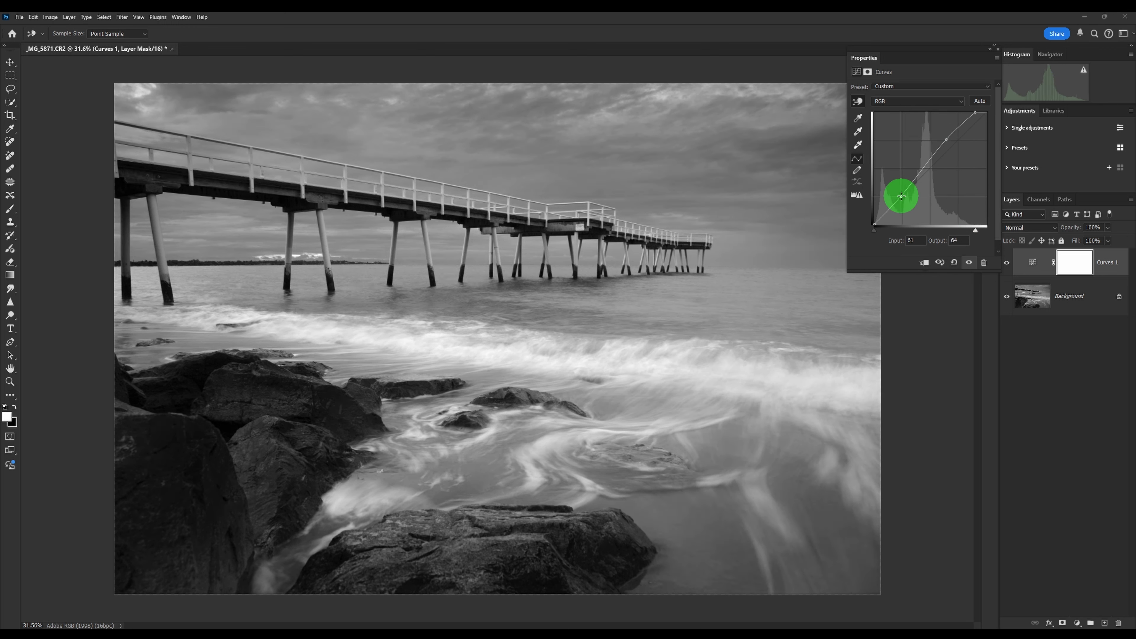
{"action": "left_click", "coordinate": [997, 50]}
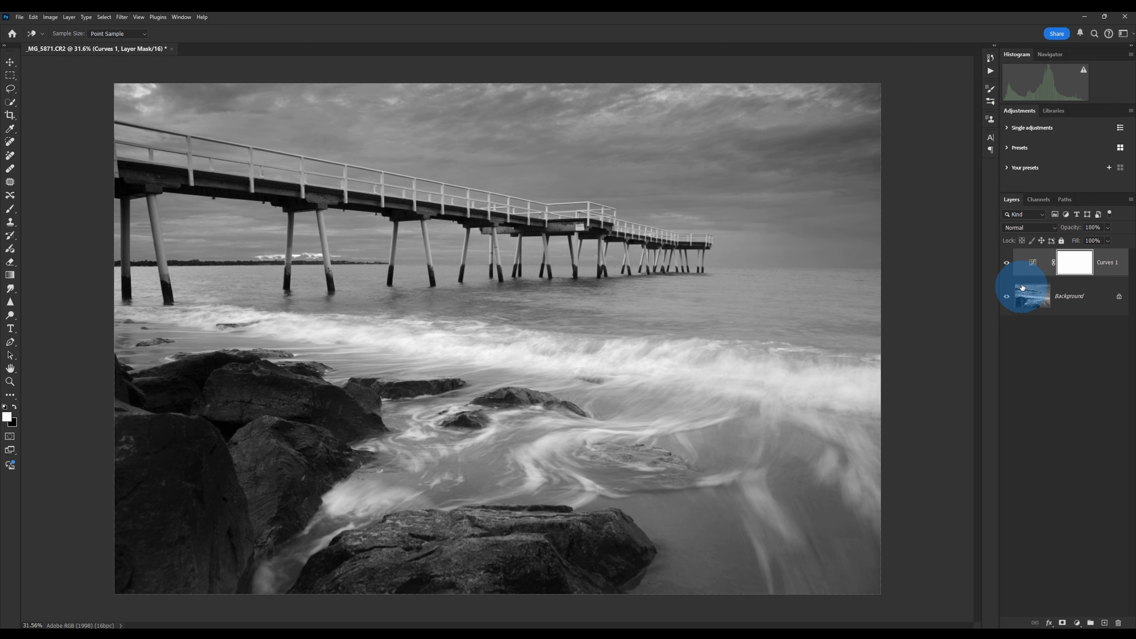
- Toggle the Curves 1 layer's visibility repeatedly to compare before and after
{"action": "left_click", "coordinate": [1006, 263]}
{"action": "left_click", "coordinate": [1007, 263]}
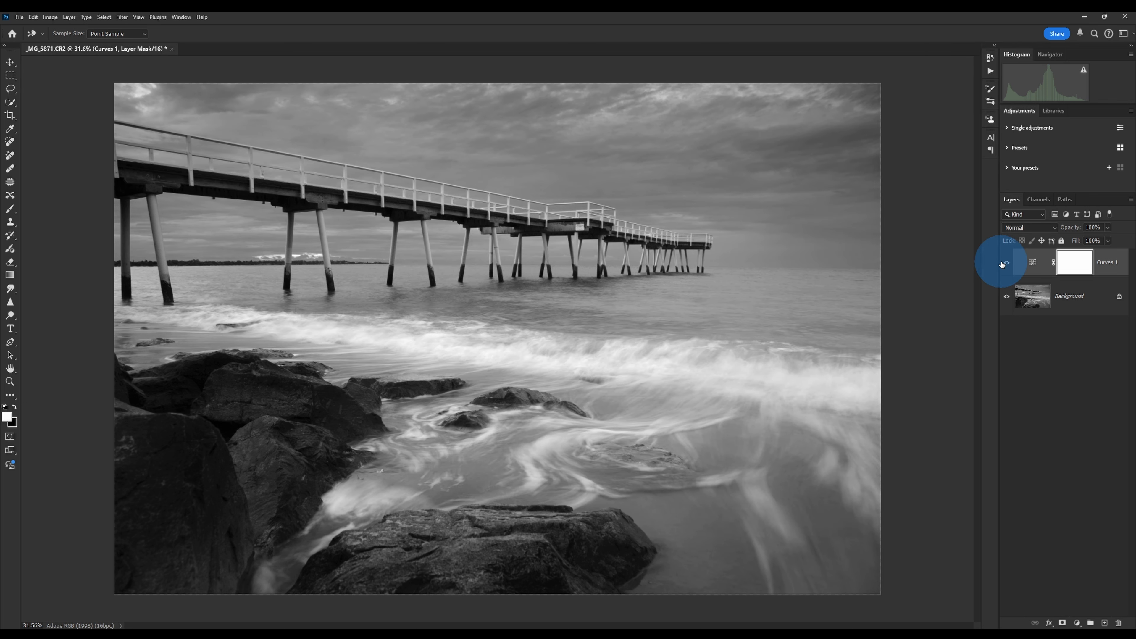
{"action": "left_click", "coordinate": [1006, 263]}
{"action": "left_click", "coordinate": [1004, 264]}
{"action": "left_click", "coordinate": [1004, 264]}
{"action": "left_click", "coordinate": [1004, 263]}
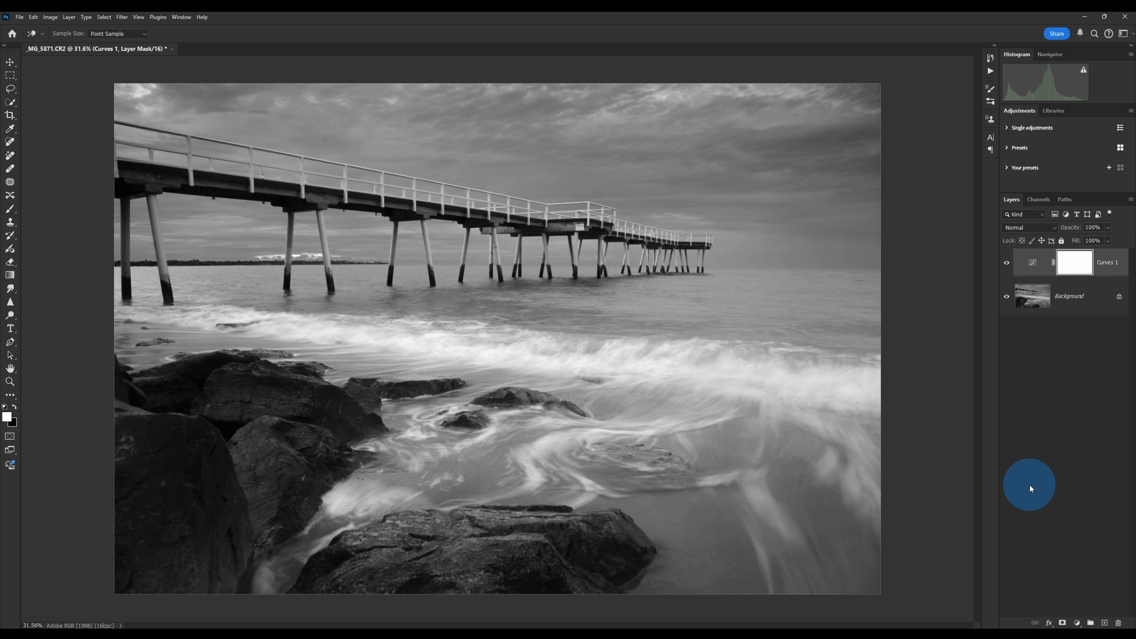
- Flatten Curves 1 into the Background layer via Layer > Flatten Image
{"action": "left_click", "coordinate": [69, 17]}
{"action": "left_click", "coordinate": [94, 364]}
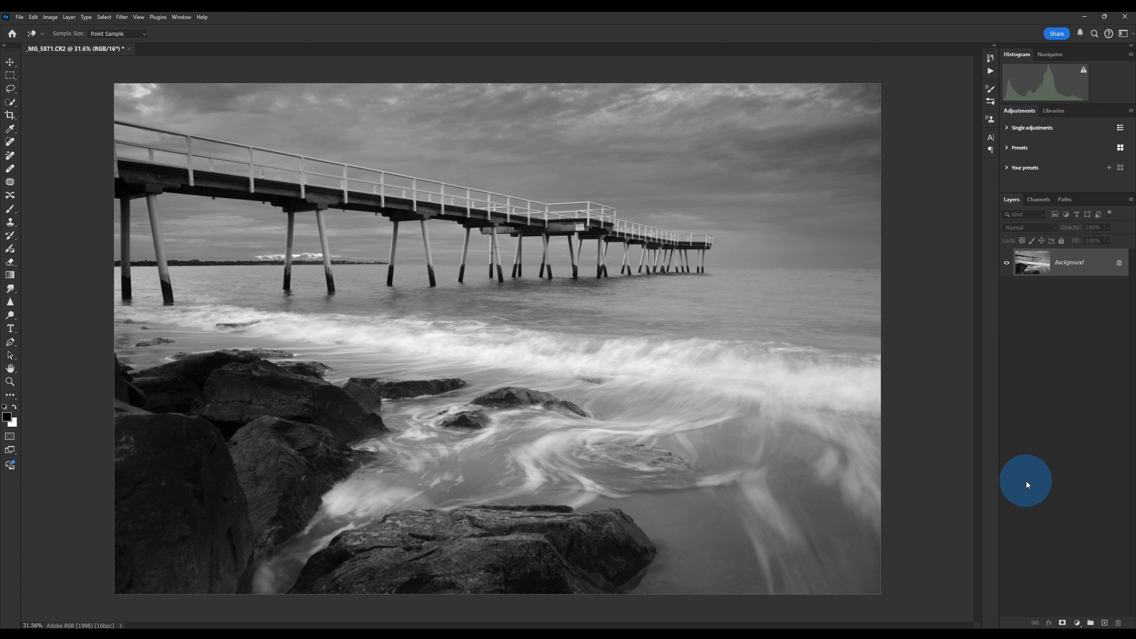